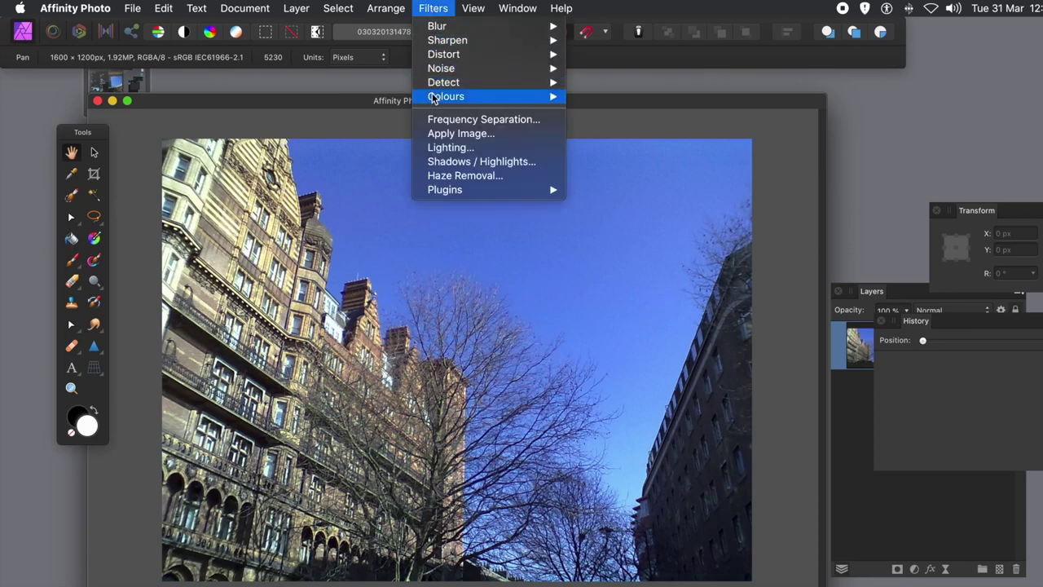
- Open Filters > Colours > Procedural Texture on the street photo and show its preset list
mouse_move(434, 98)
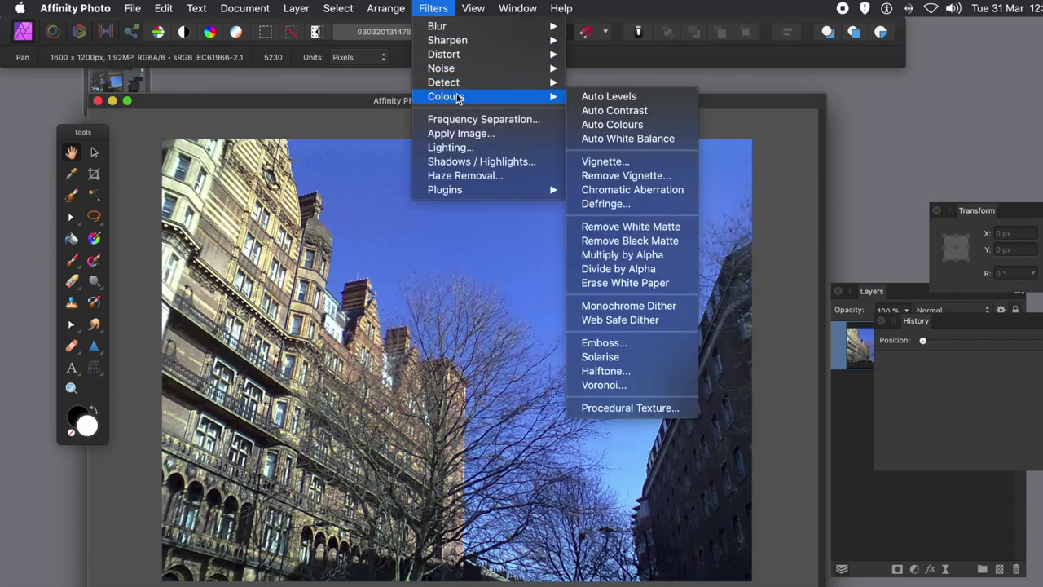
left_click(661, 408)
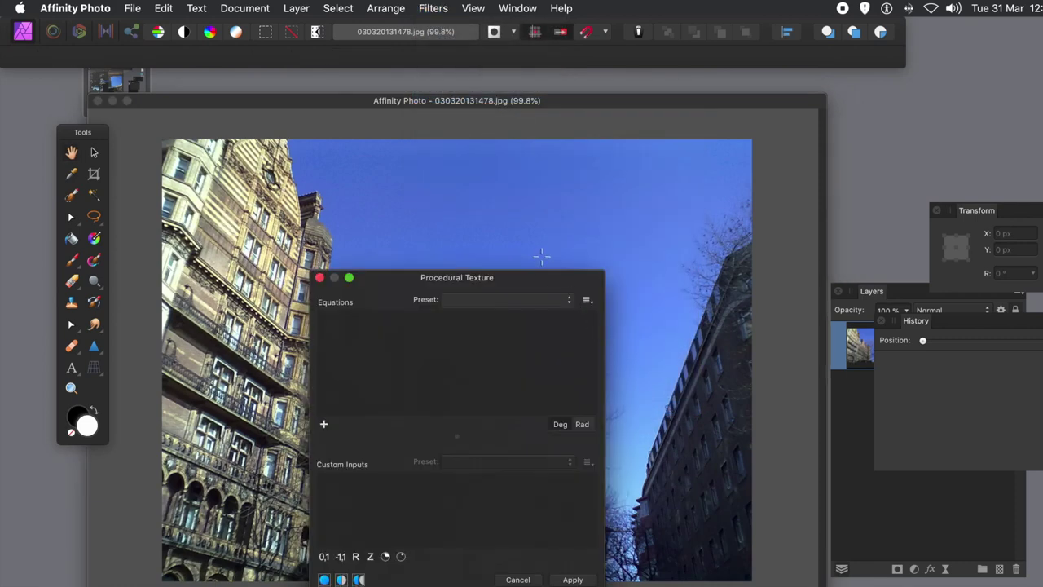
left_click(521, 301)
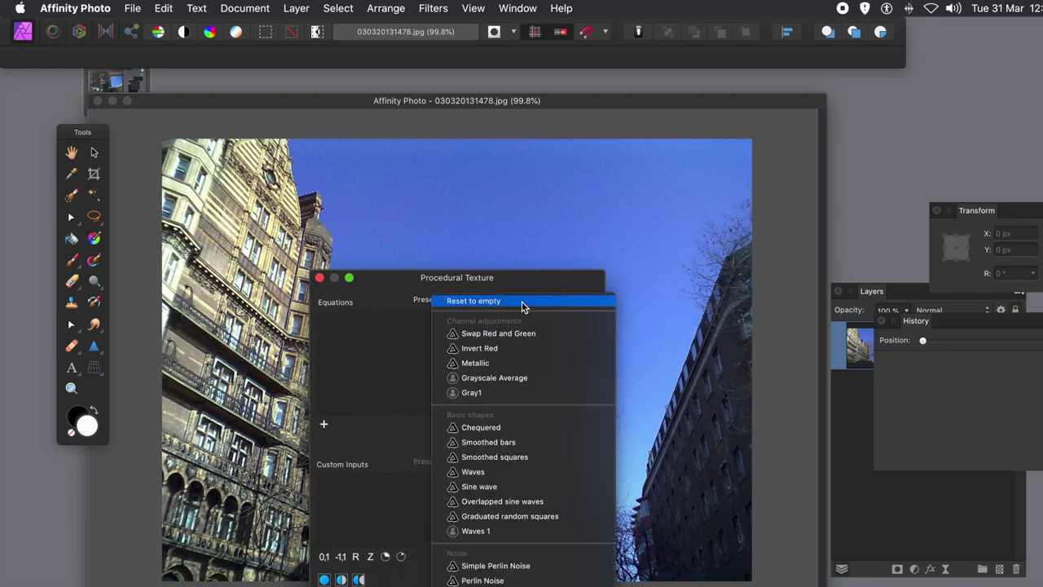
- Apply the Smoothed bars preset, select its smoothosc equation, and move the dialog up and right
left_click(510, 448)
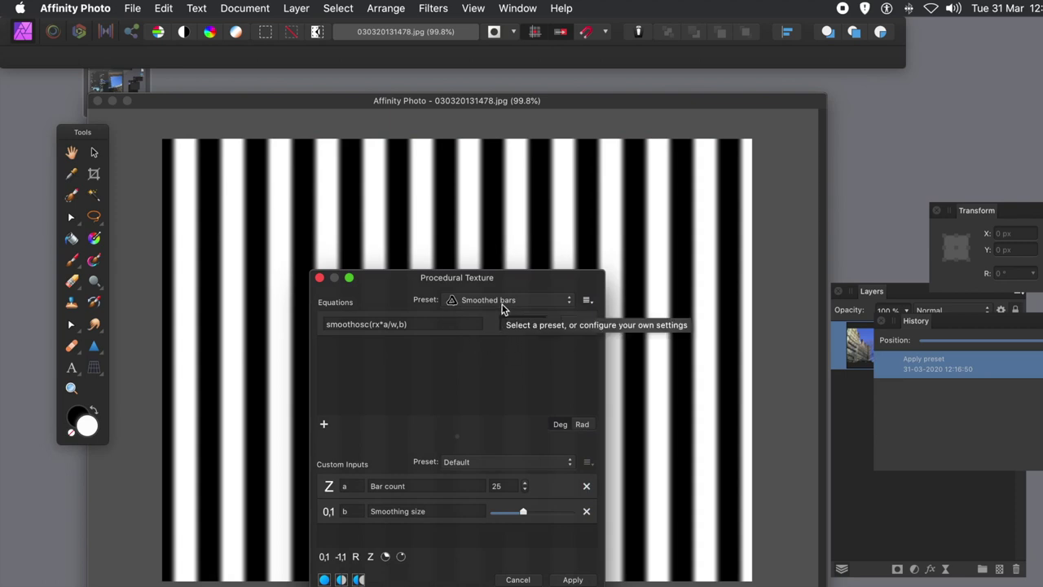
left_click(425, 323)
left_click_drag(445, 322, 263, 319)
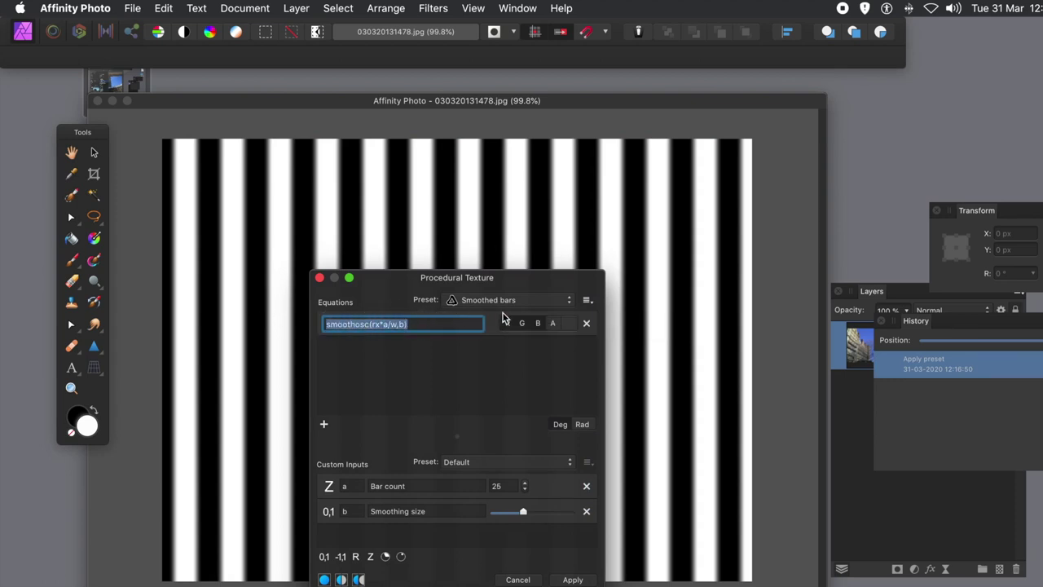
left_click_drag(444, 279, 479, 242)
left_click(541, 263)
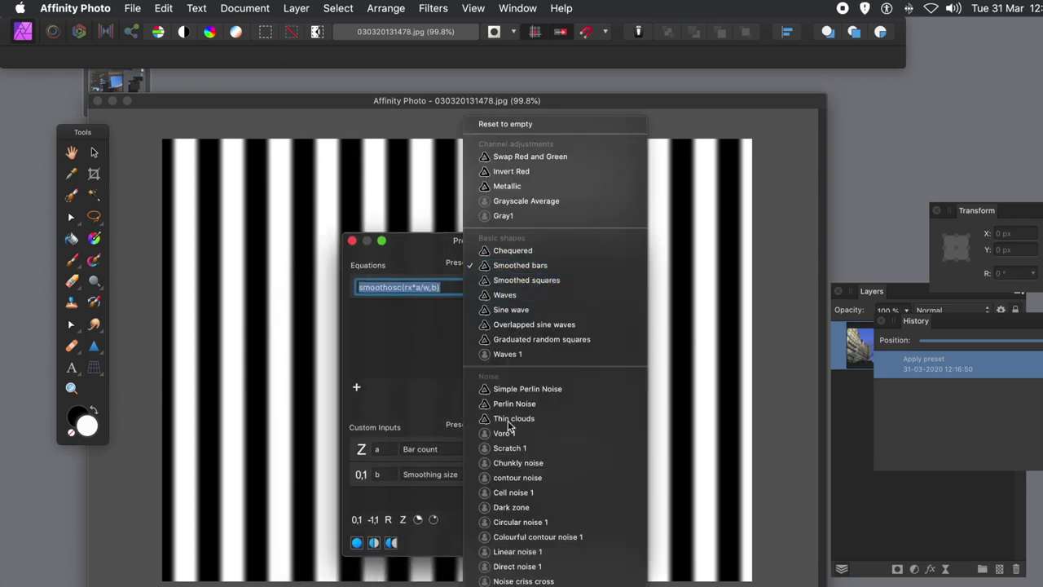
left_click(396, 295)
- Prefix the bar equation with R* so it reads R*smoothosc(rx*a/w,b), then shift the dialog right
left_click(400, 287)
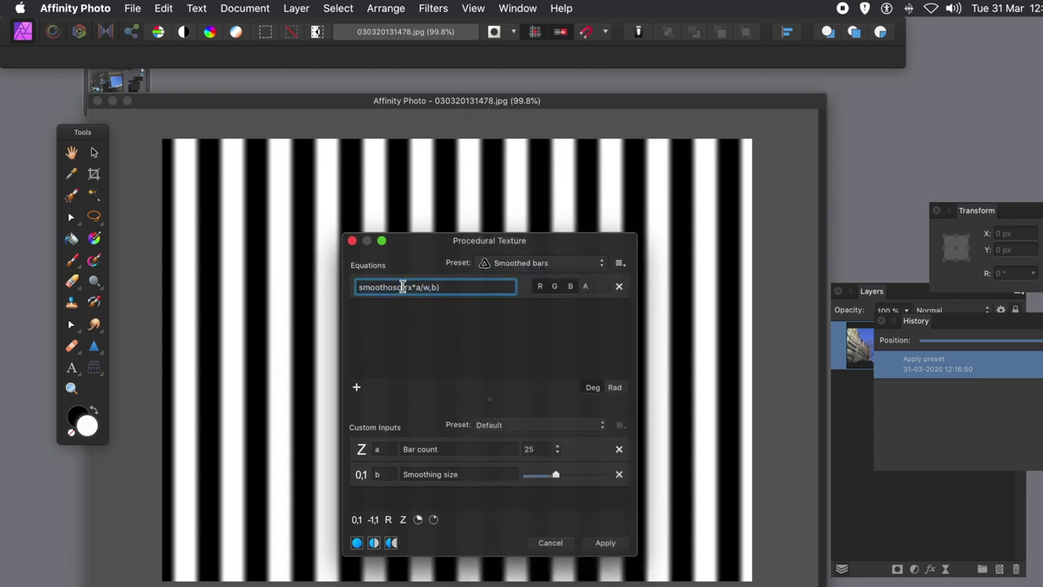
left_click(358, 287)
type("R*")
key("Return")
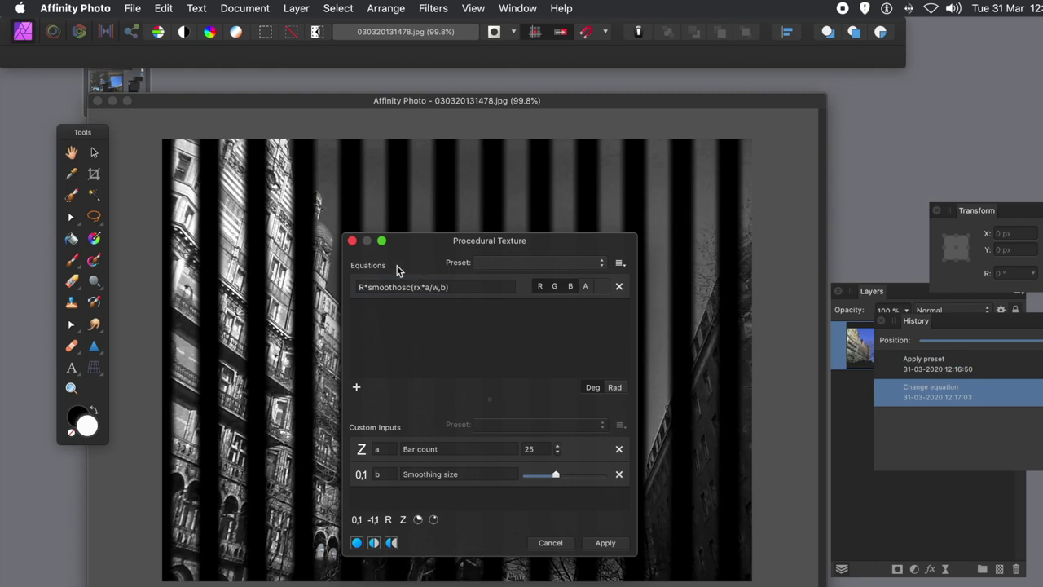
left_click_drag(451, 239, 605, 217)
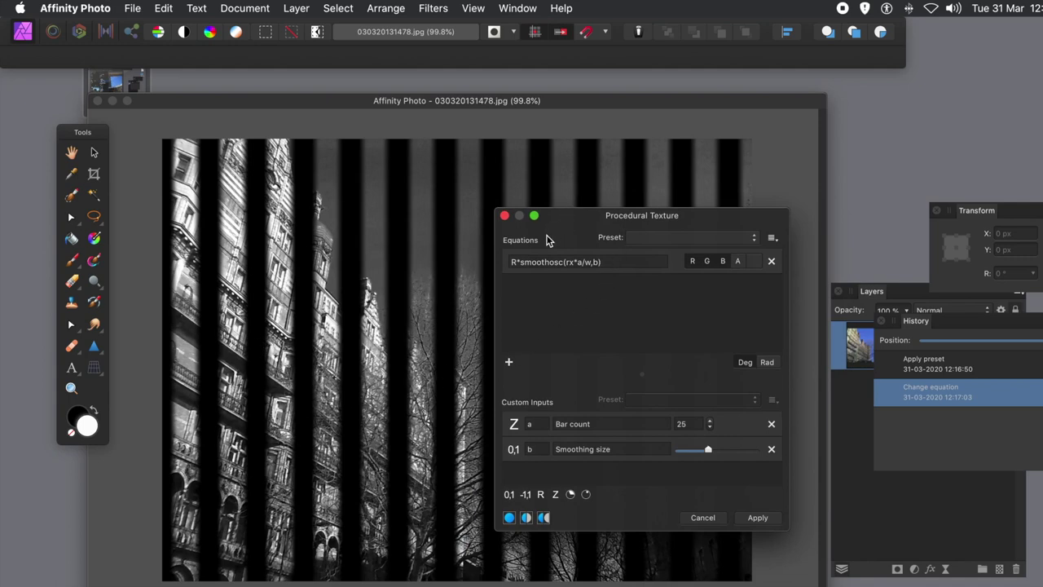
- Adjust the Bar count with the spinner arrows until it reaches 30
left_click(708, 428)
left_click(709, 428)
left_click(709, 428)
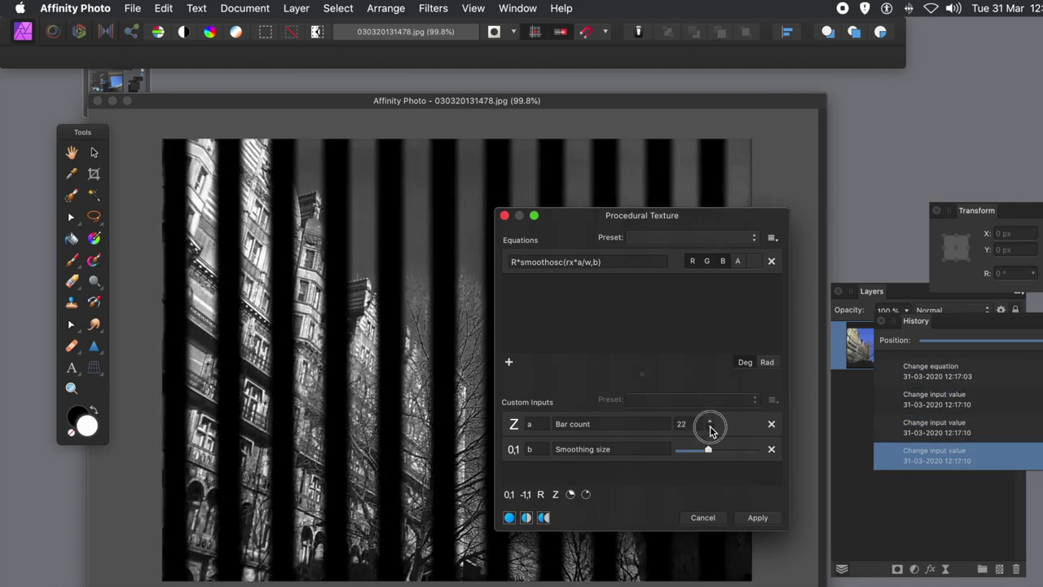
left_click(709, 428)
left_click(709, 421)
left_click(710, 421)
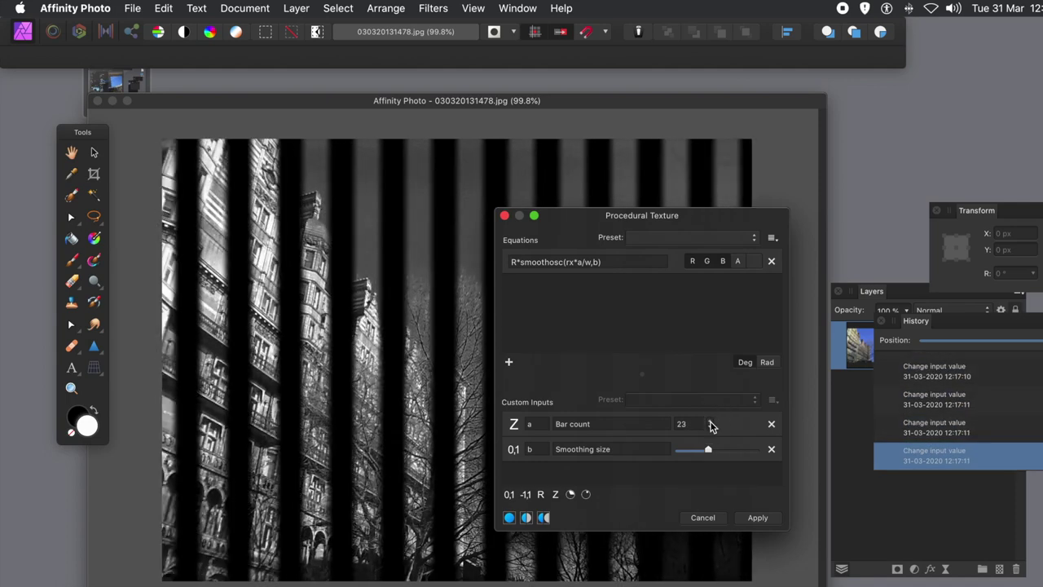
left_click(710, 421)
left_click(710, 420)
left_click(710, 421)
left_click(710, 421)
left_click(710, 420)
left_click(709, 421)
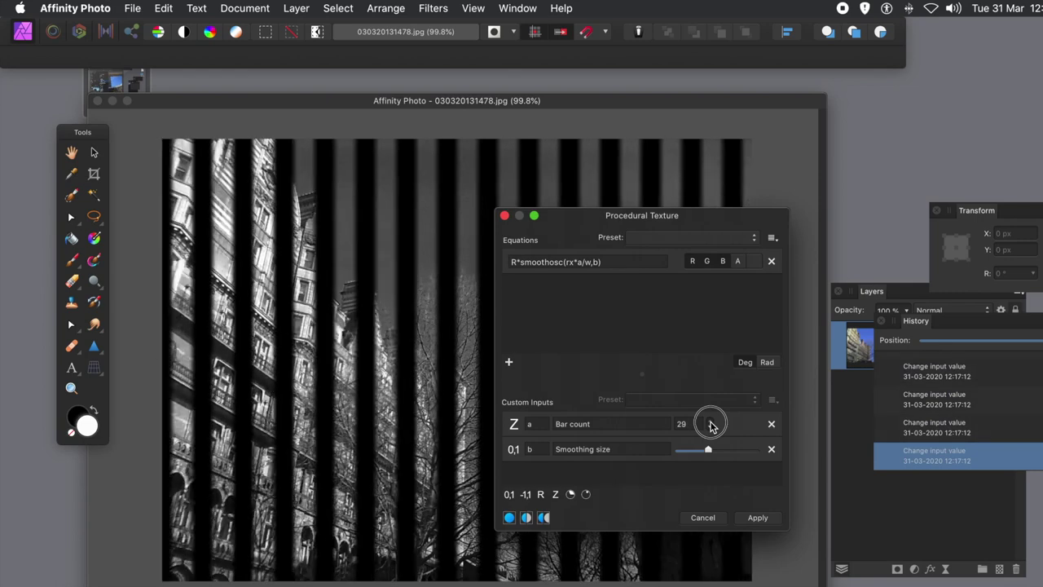
left_click(710, 420)
- Push Smoothing size to maximum and select the whole equation text
left_click_drag(707, 449, 769, 450)
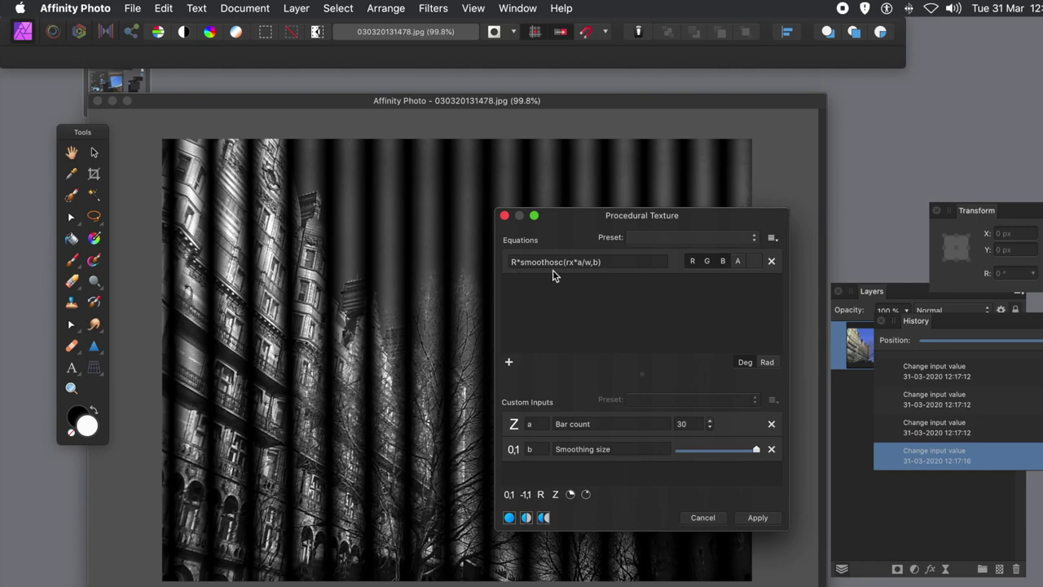
left_click(615, 260)
left_click_drag(624, 261, 471, 260)
key("cmd+c")
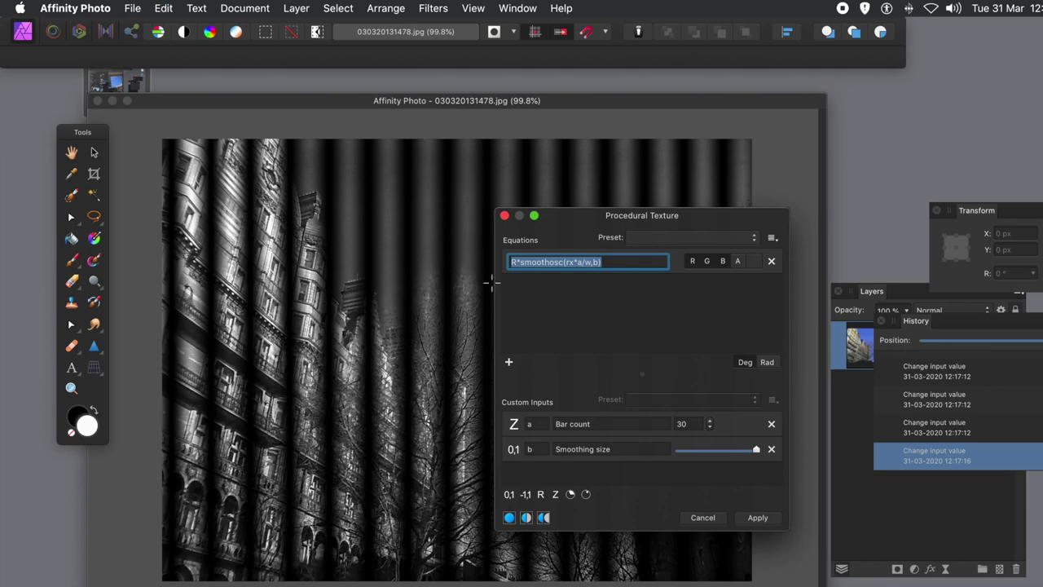
- Restrict the first equation to the red channel and add two more equation rows
left_click(706, 263)
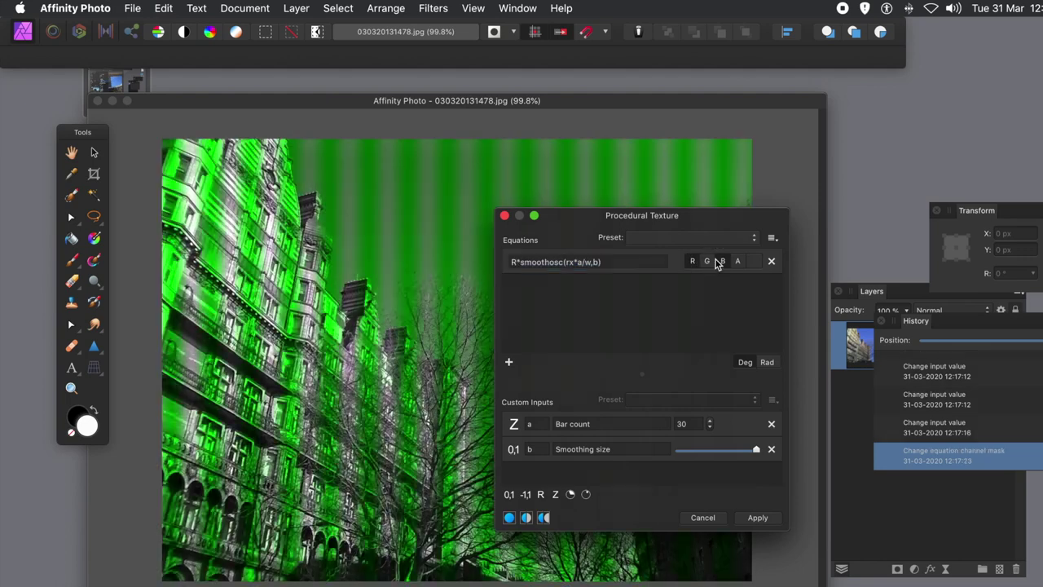
left_click(723, 260)
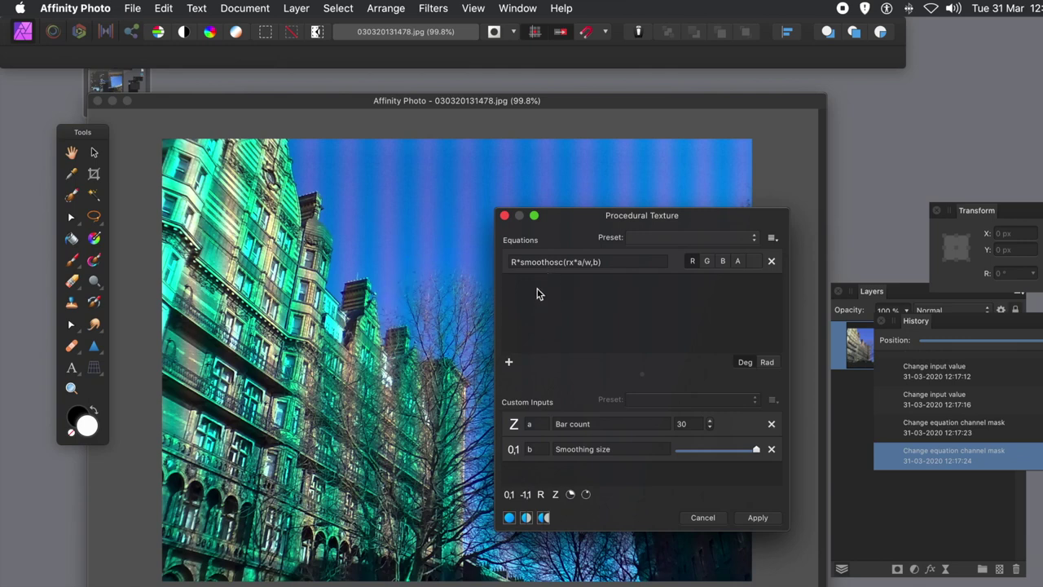
left_click(510, 363)
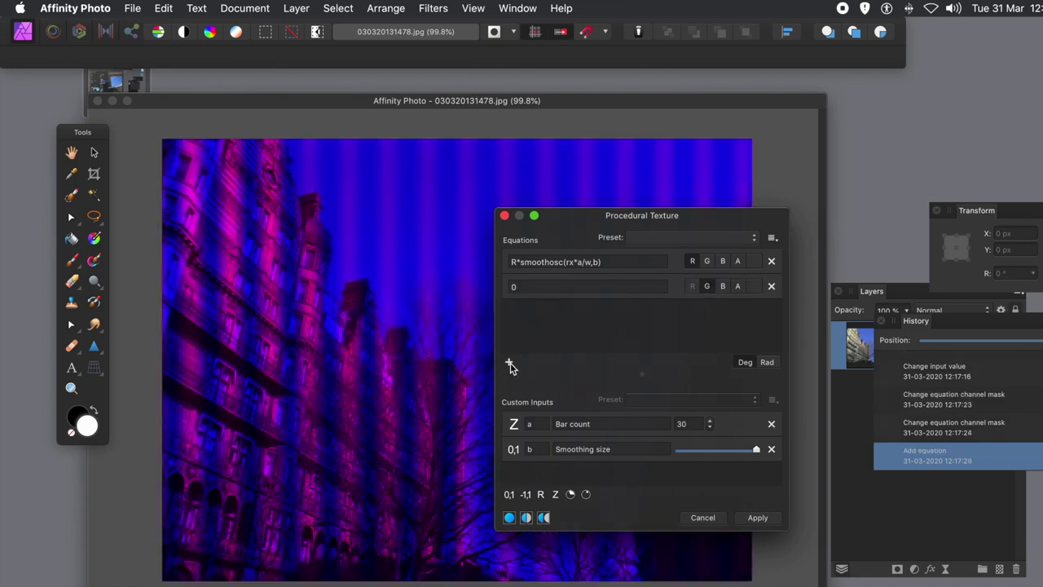
left_click(509, 364)
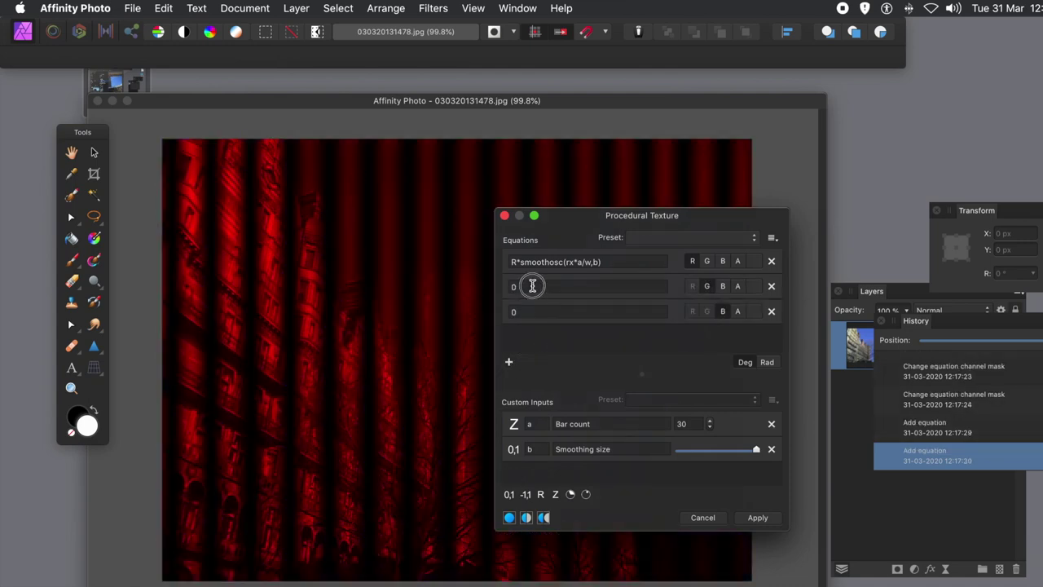
- Paste the R*smoothosc bar equation into the second and third rows
left_click(532, 285)
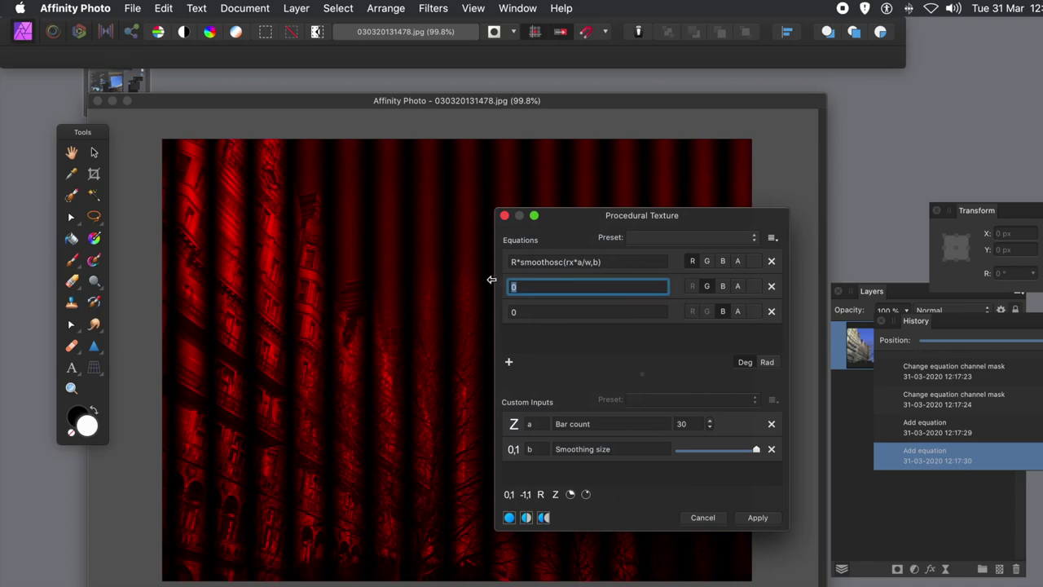
key("cmd+v")
left_click(525, 310)
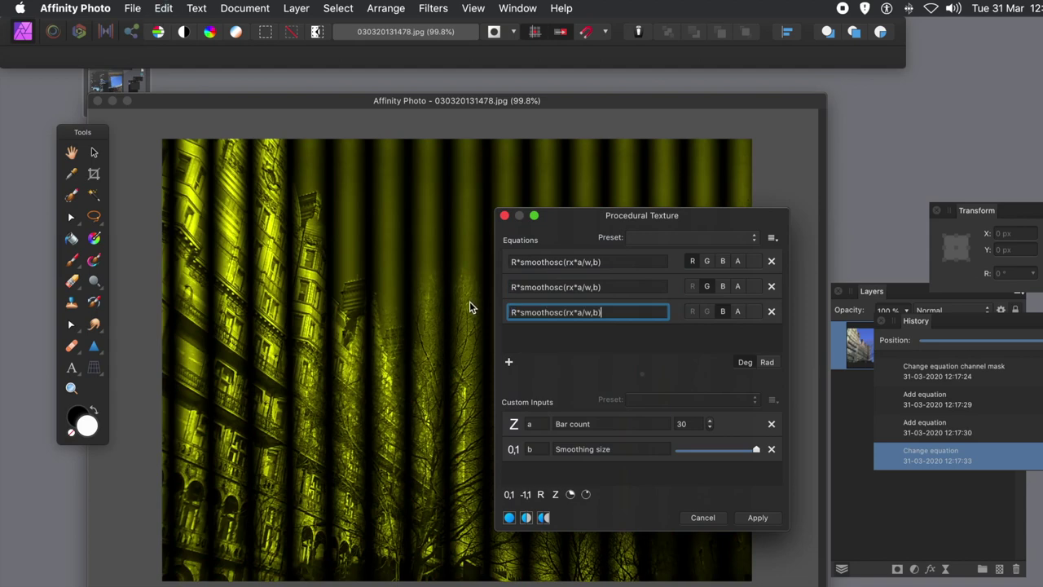
key("cmd+v")
key("Return")
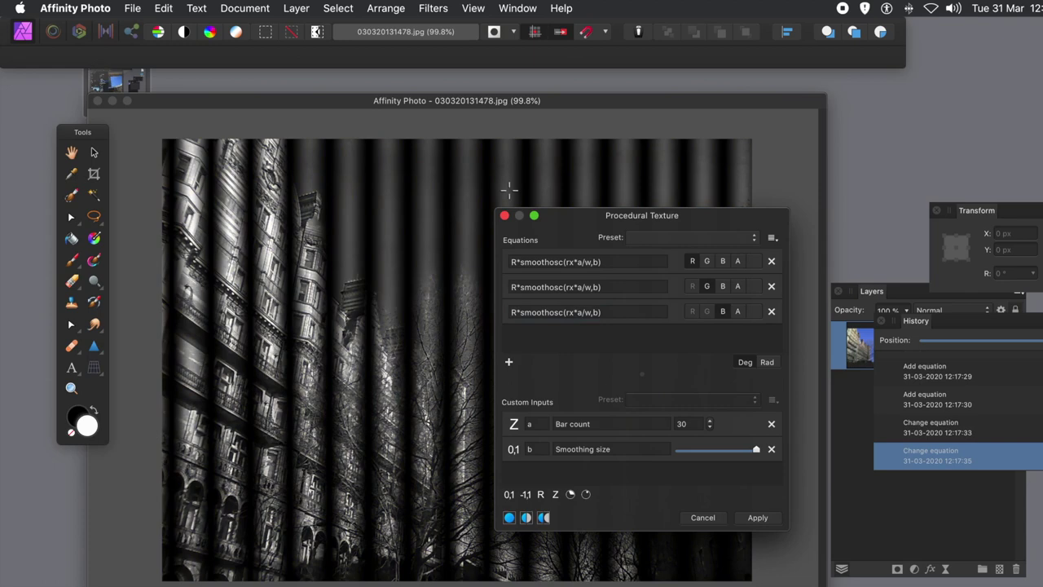
- Change the leading R to G in the second row and B in the third
double_click(516, 285)
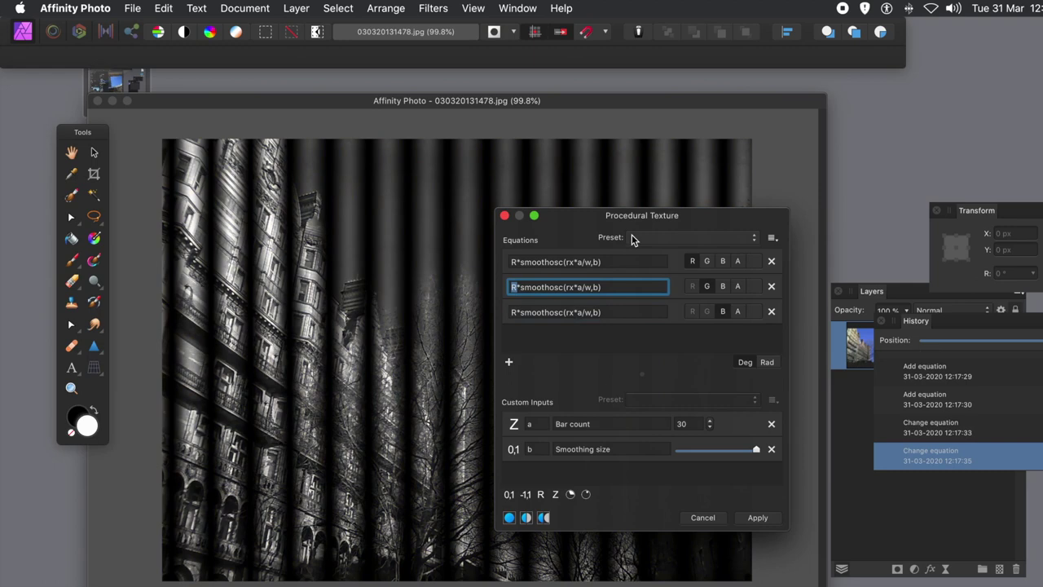
type("G")
left_click(515, 311)
double_click(516, 311)
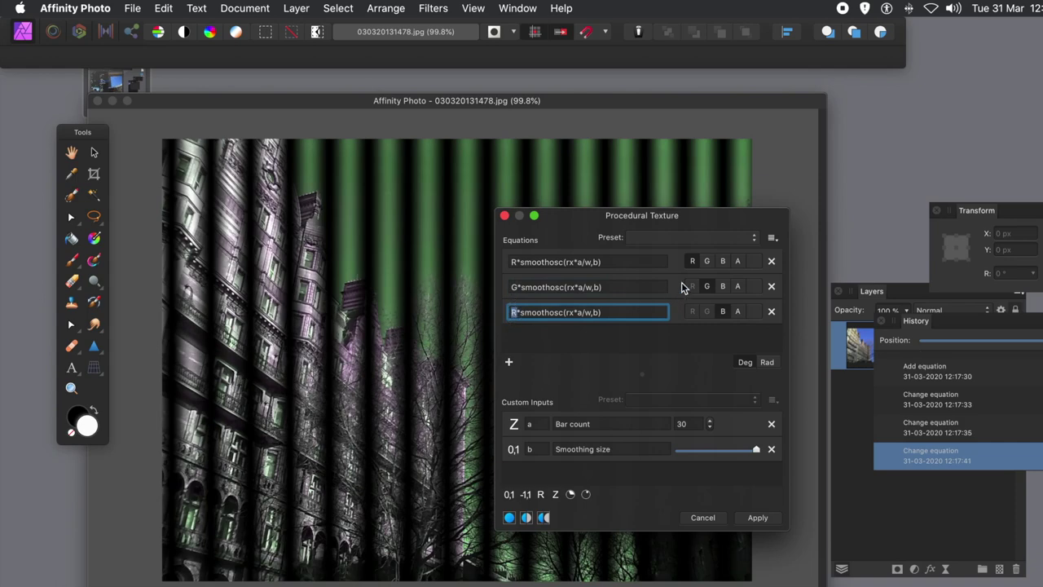
key("Return")
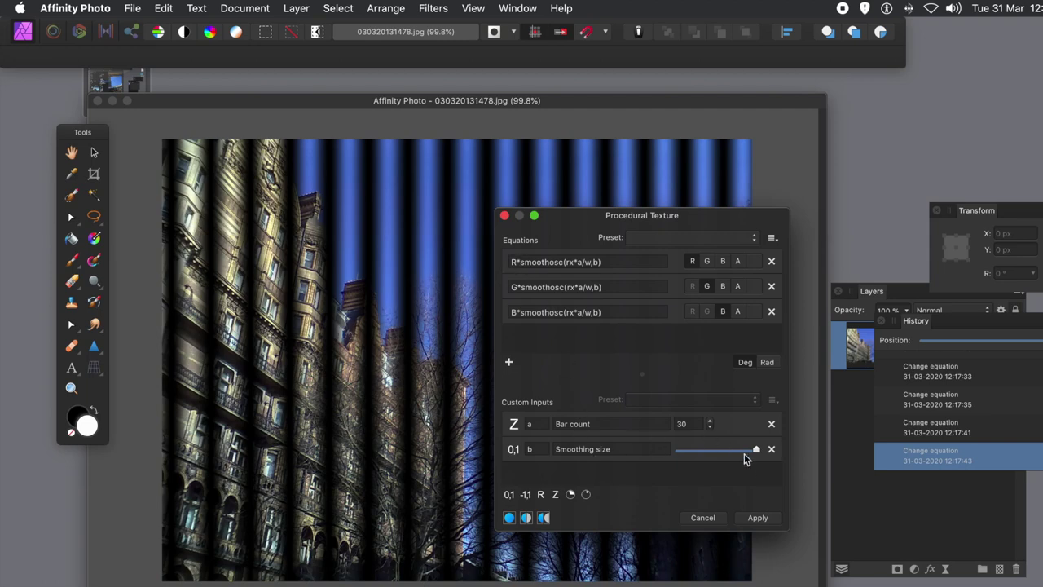
- Reduce Smoothing size slightly and lower the Bar count to 27
mouse_move(754, 450)
left_mouse_down()
mouse_move(677, 448)
mouse_move(747, 450)
left_mouse_up()
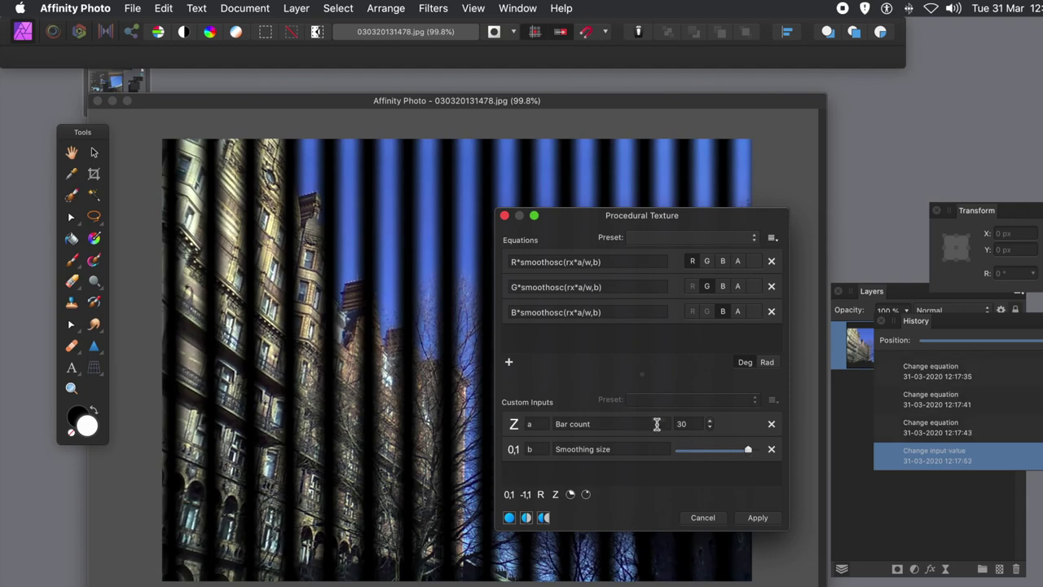
left_click(709, 428)
left_click(709, 428)
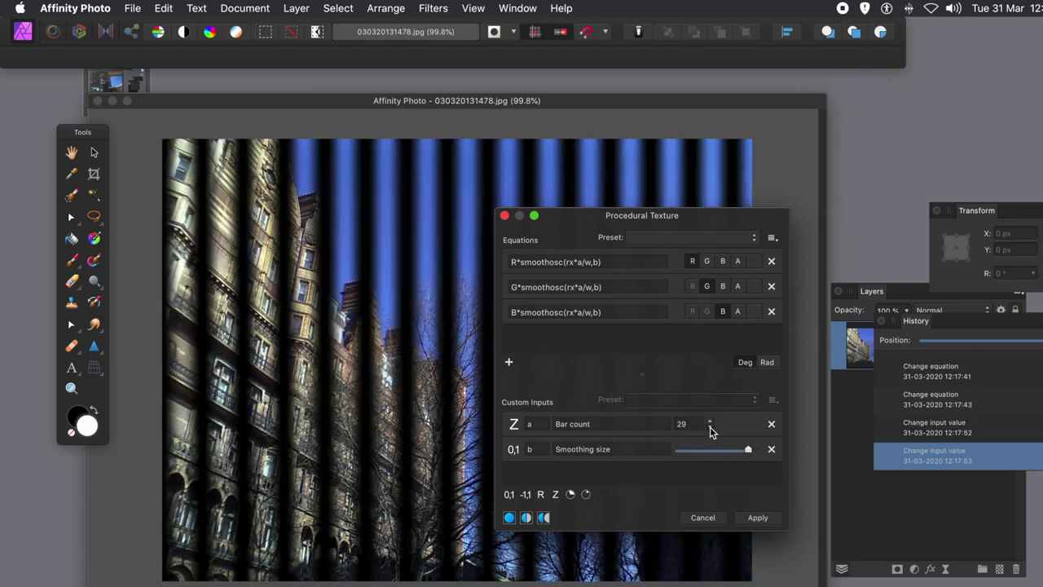
left_click(709, 428)
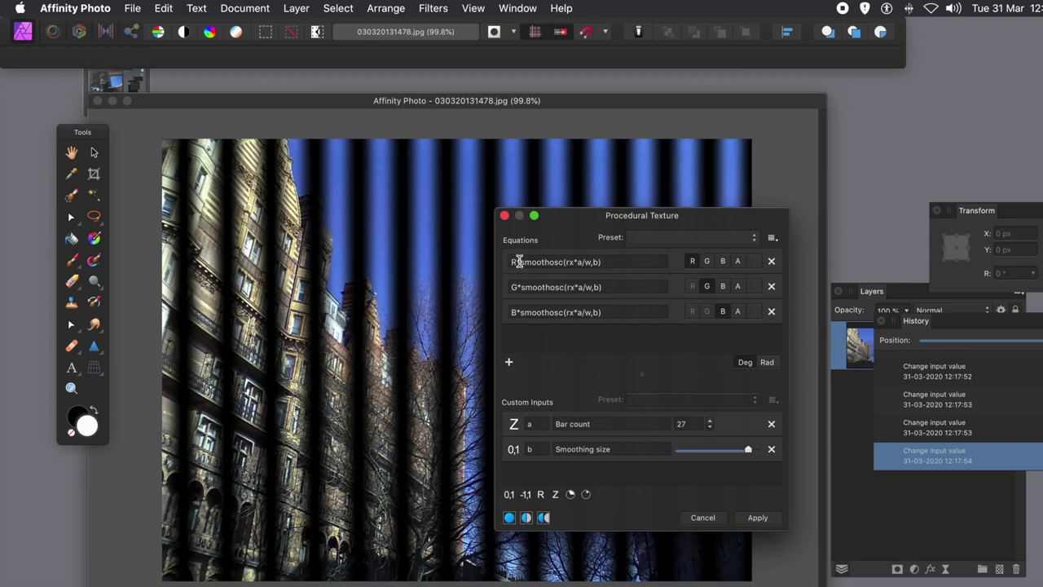
- Replace the multiply sign with + in the R, G and B equations
left_click(518, 262)
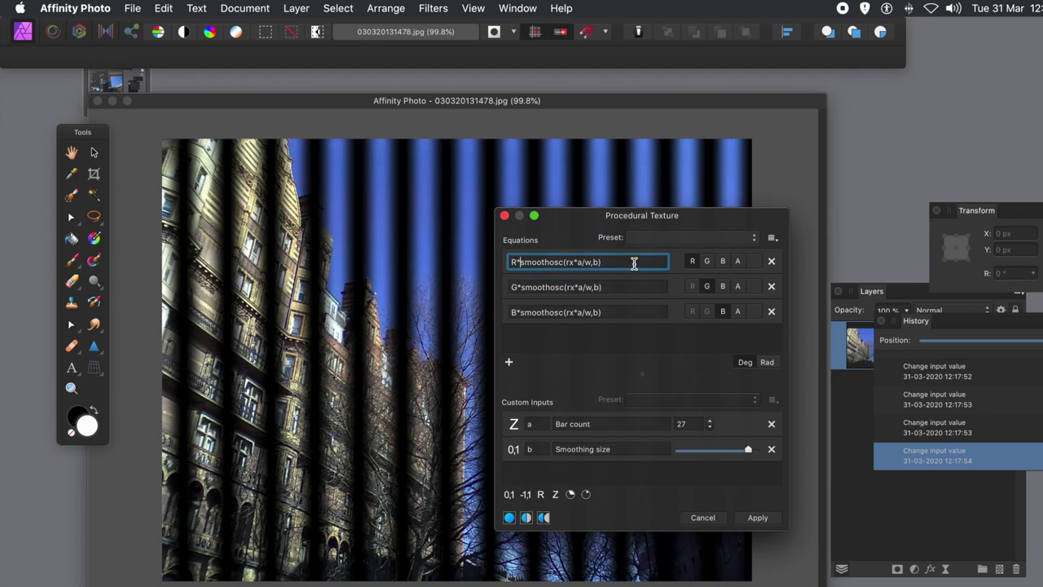
key("Delete")
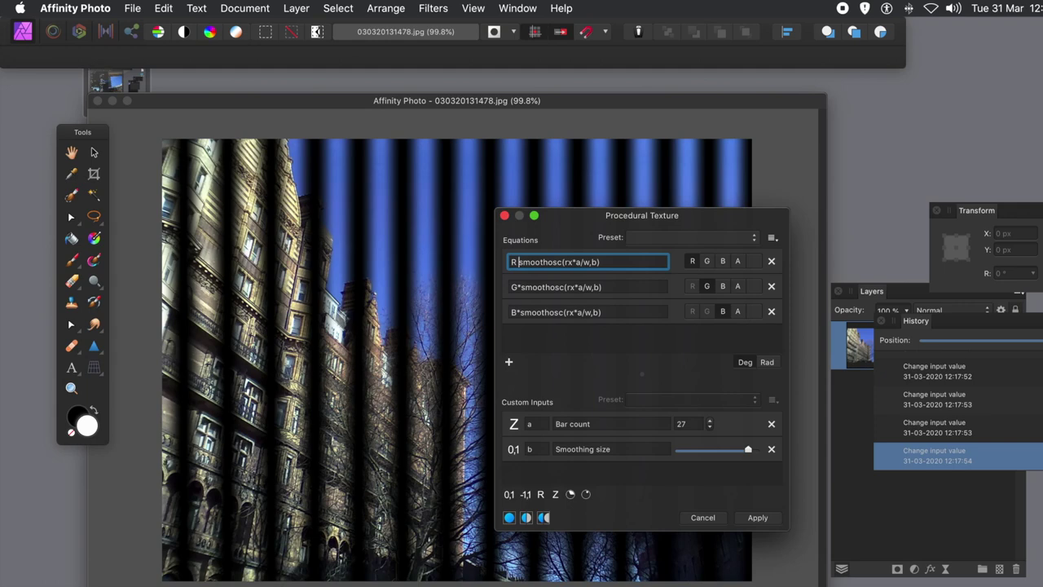
type("+")
double_click(516, 286)
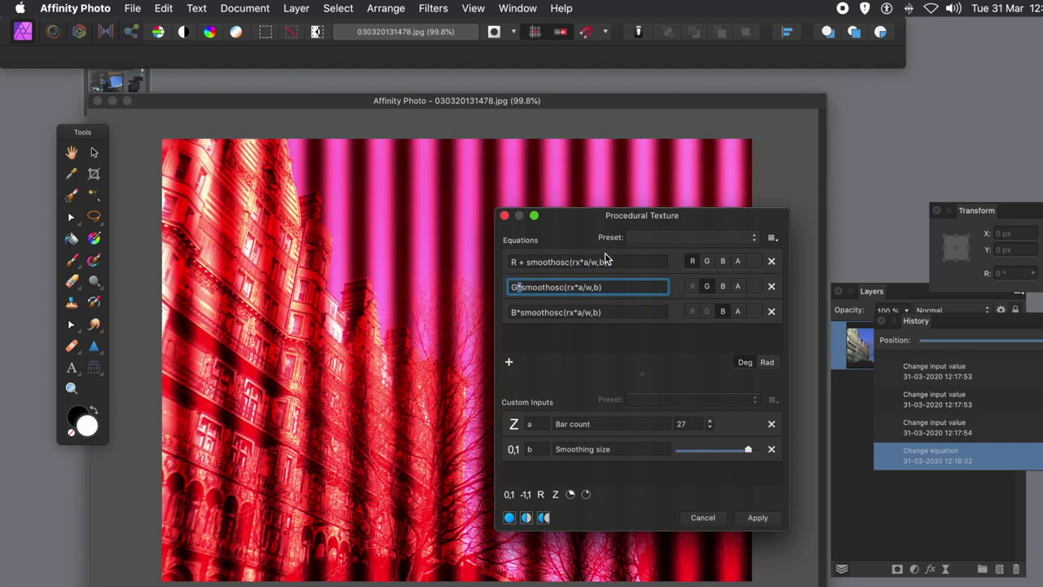
type("+")
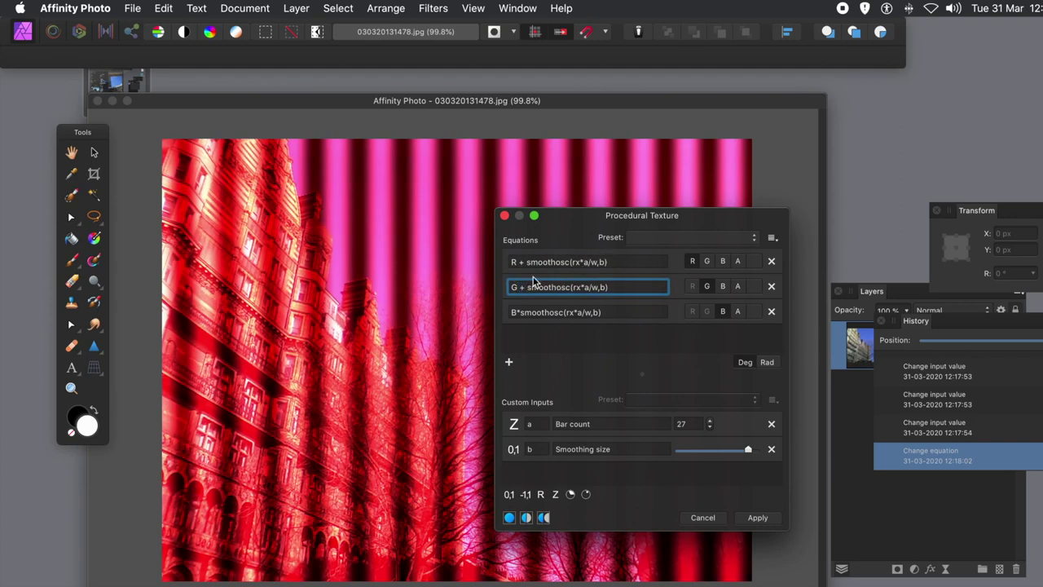
left_click(519, 312)
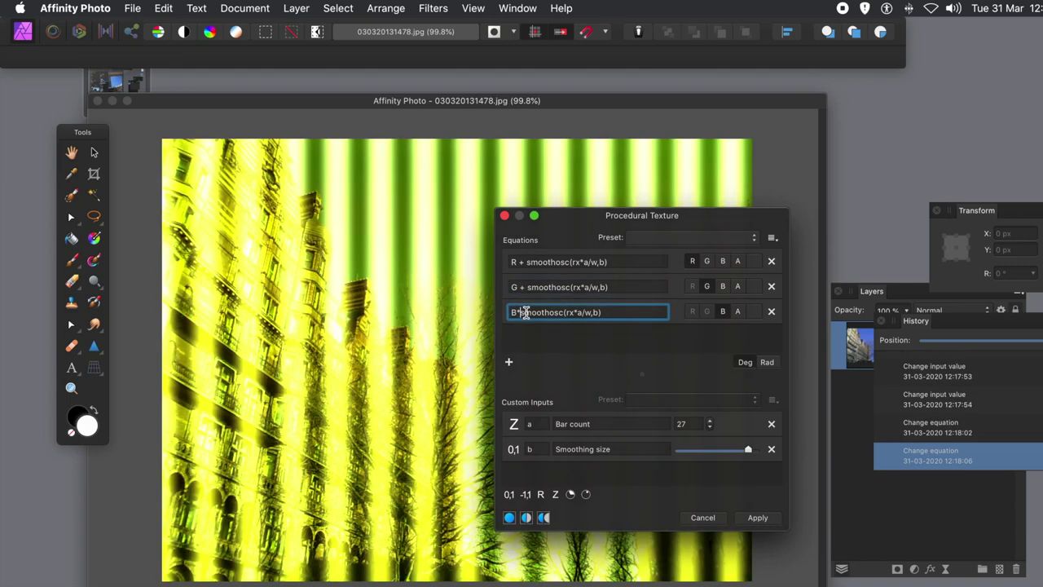
left_click(517, 312)
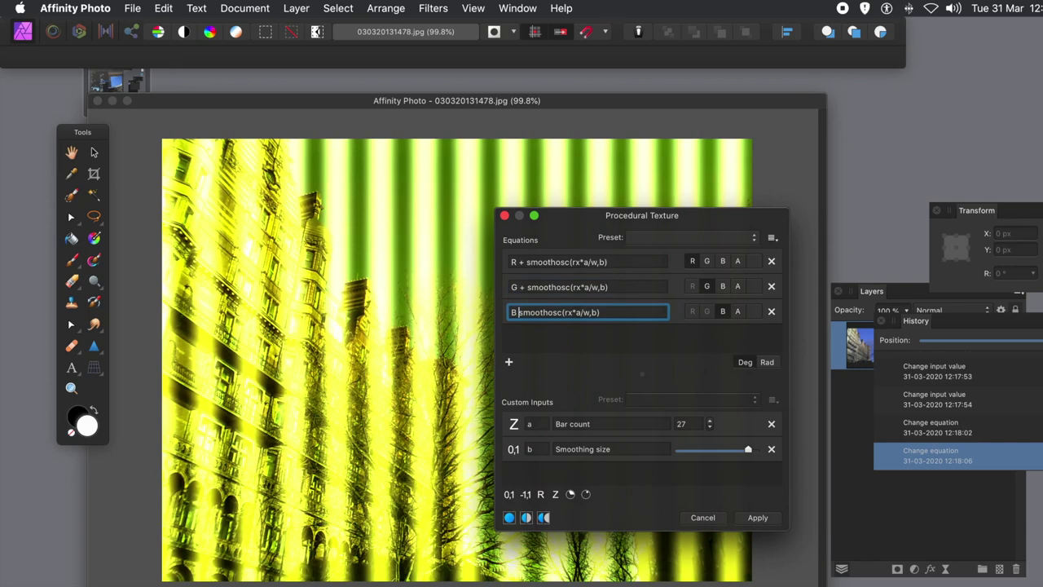
type("+")
key("Return")
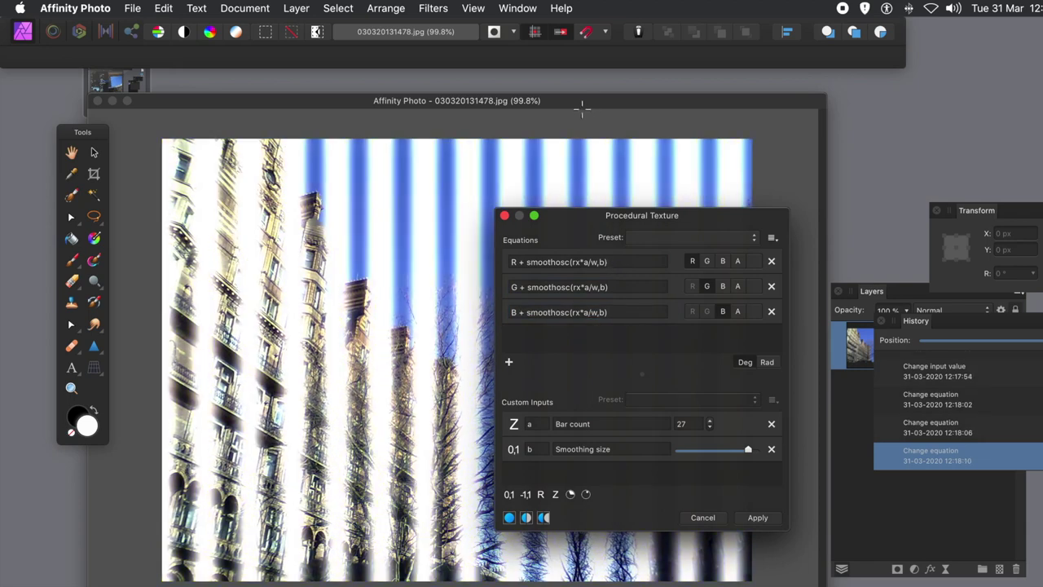
- Switch the + to - in all three equations, giving R/G/B - smoothosc(rx*a/w,b)
double_click(521, 260)
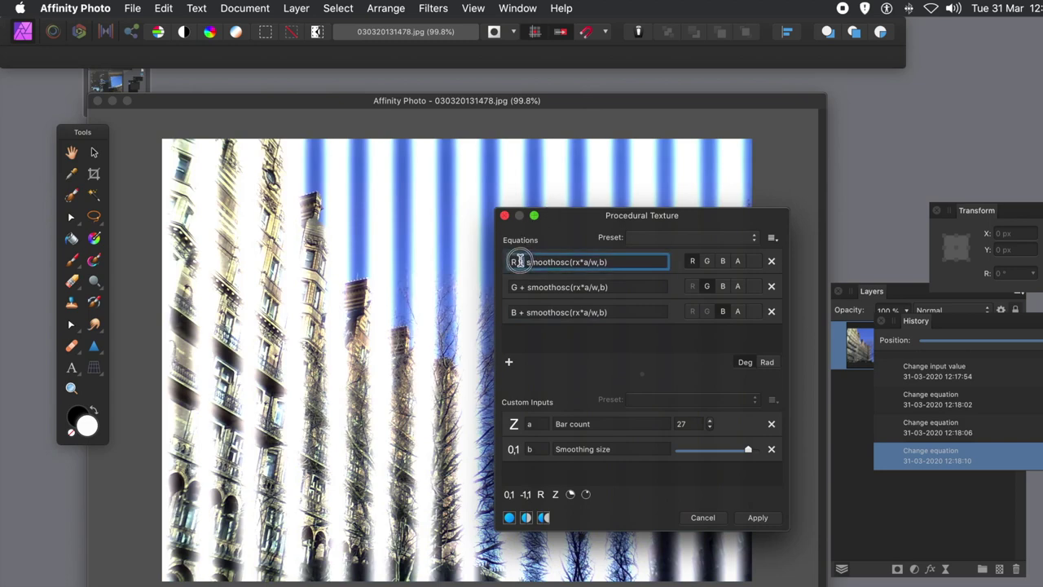
type("-")
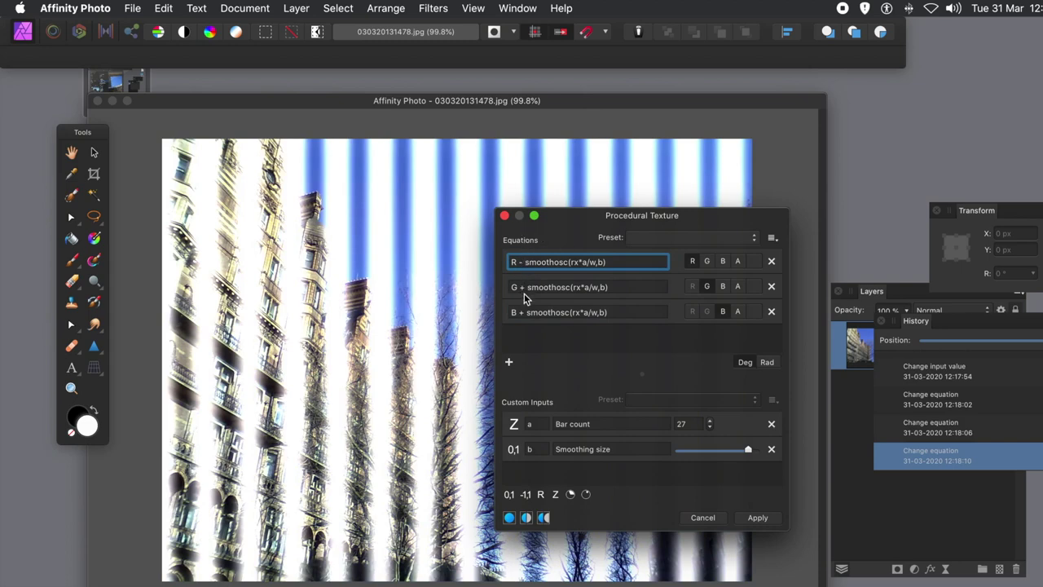
double_click(522, 287)
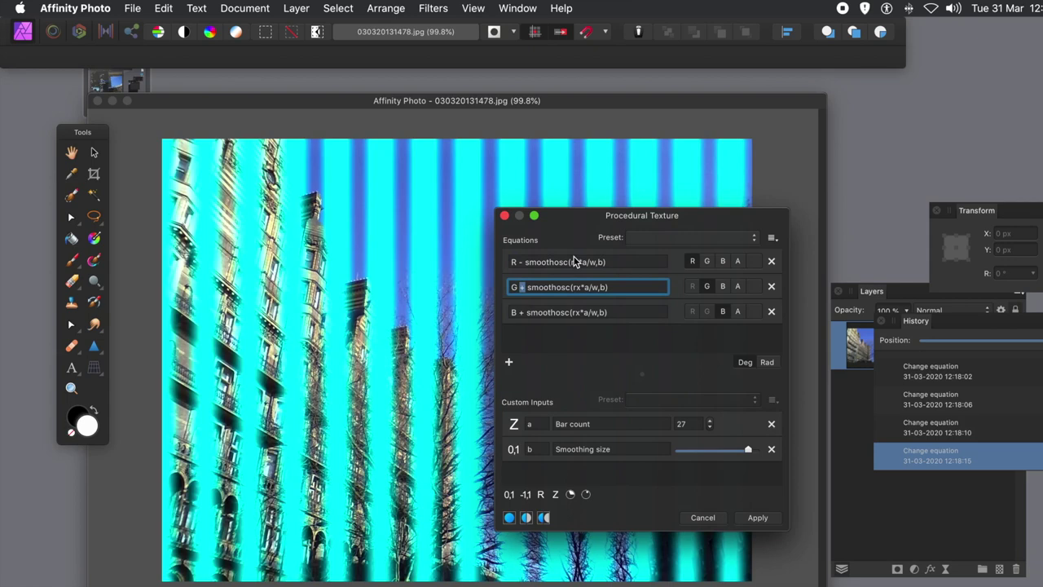
type("-")
double_click(523, 313)
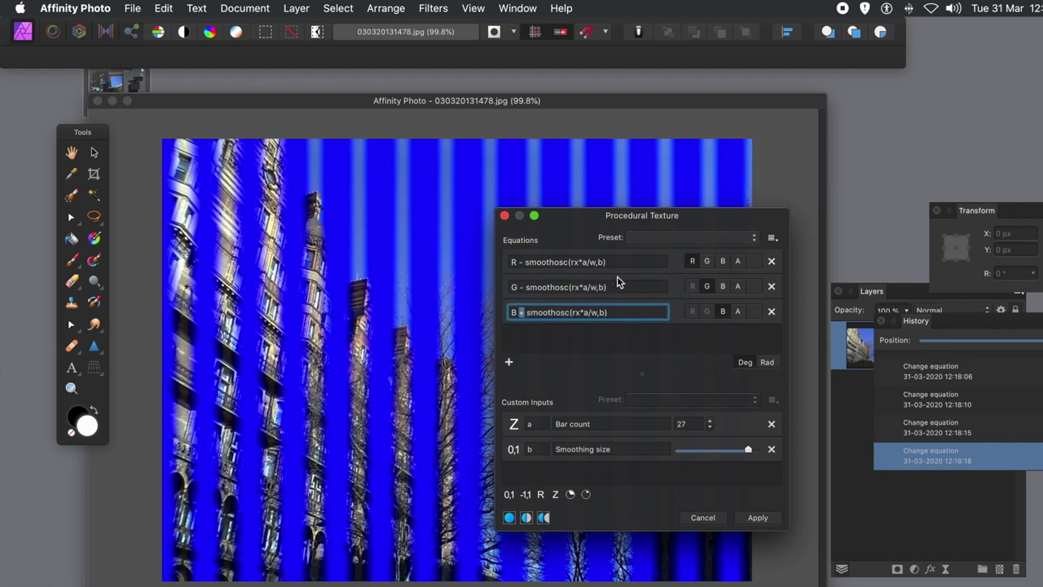
key("BackSpace")
key("Return")
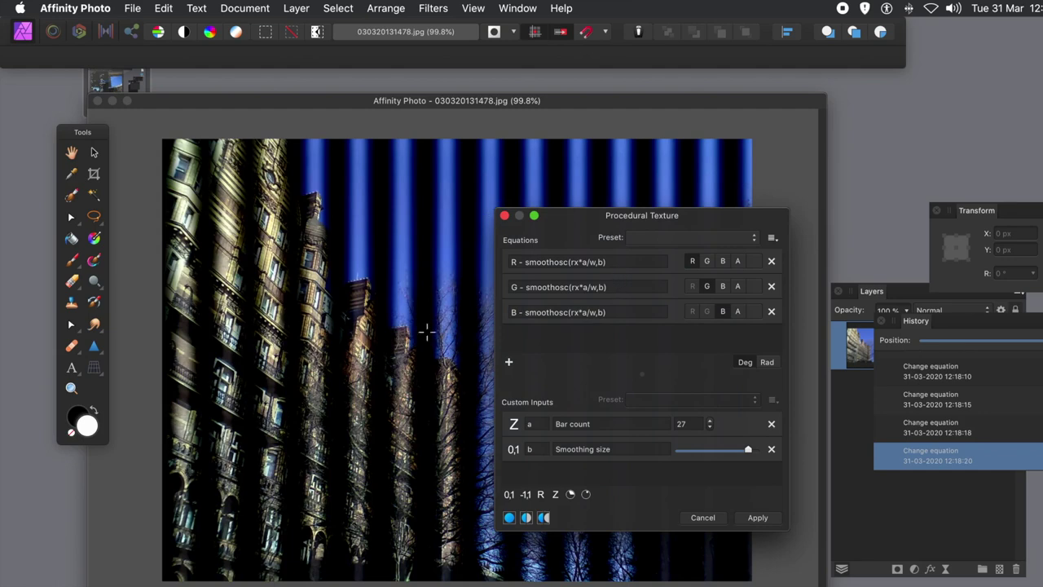
- Make the red operator / and the green operator +, trying / first
double_click(520, 261)
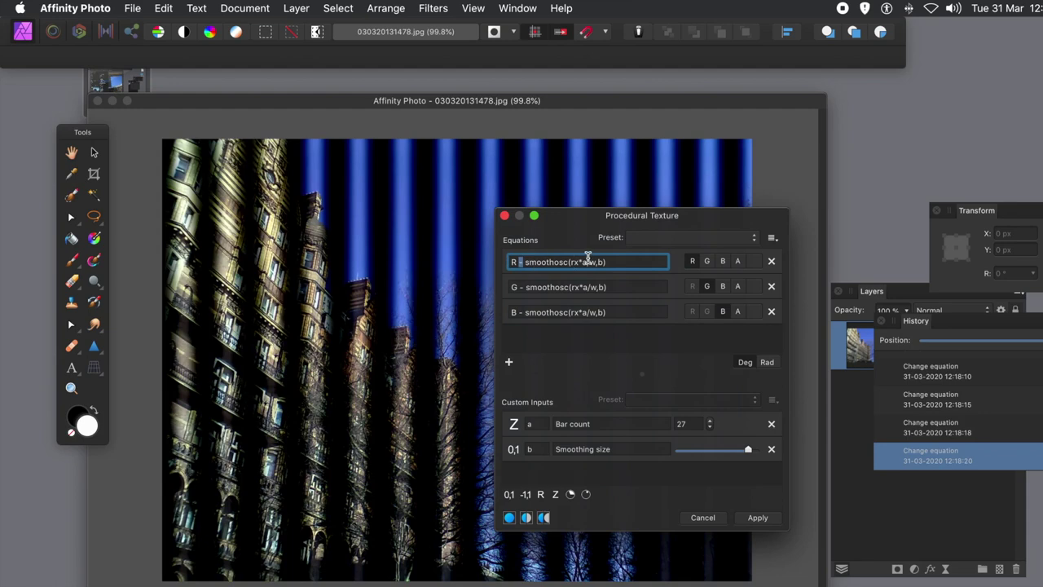
type("/")
key("Return")
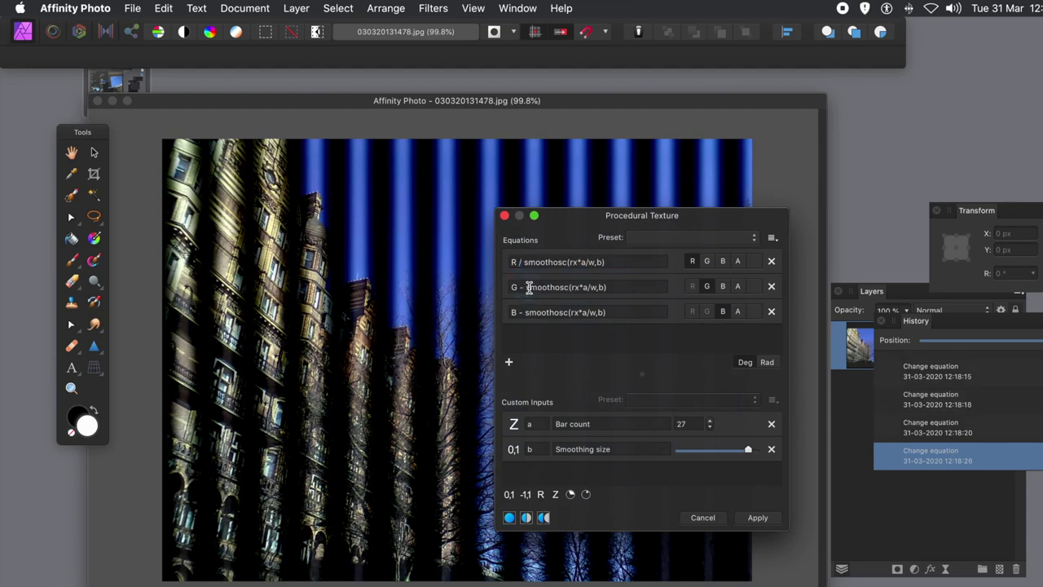
double_click(522, 287)
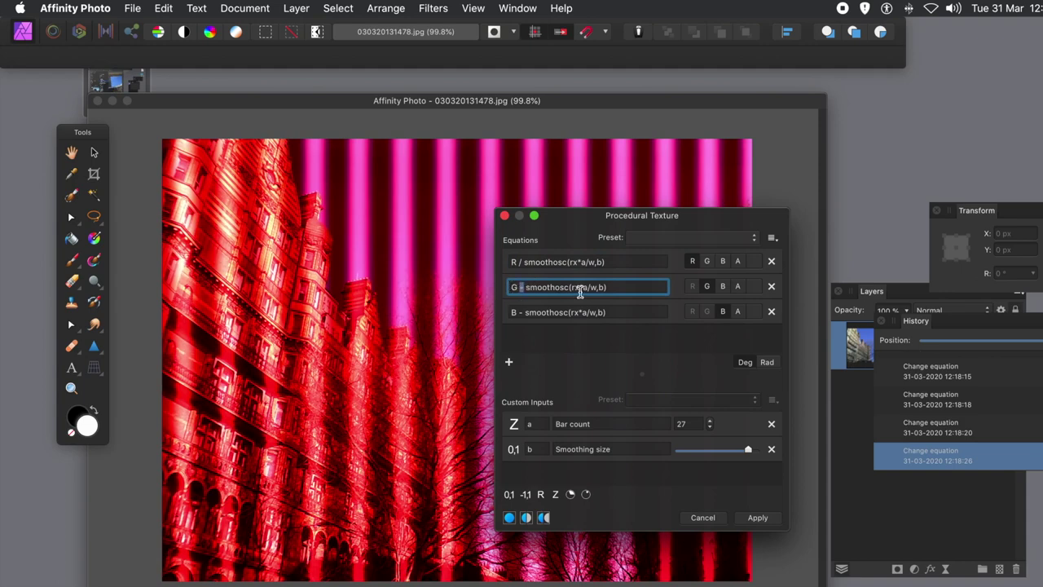
type("/")
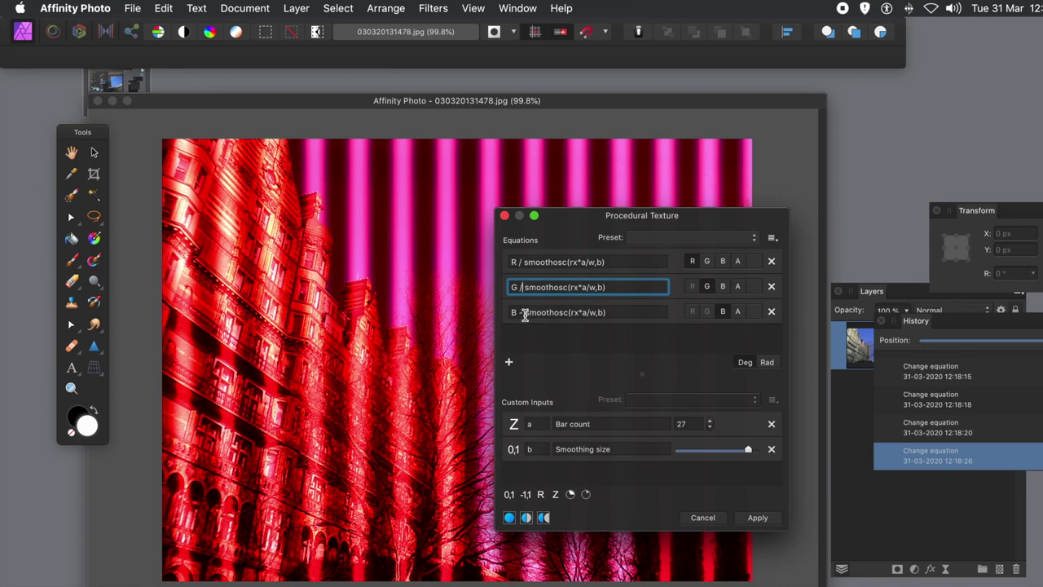
key("Return")
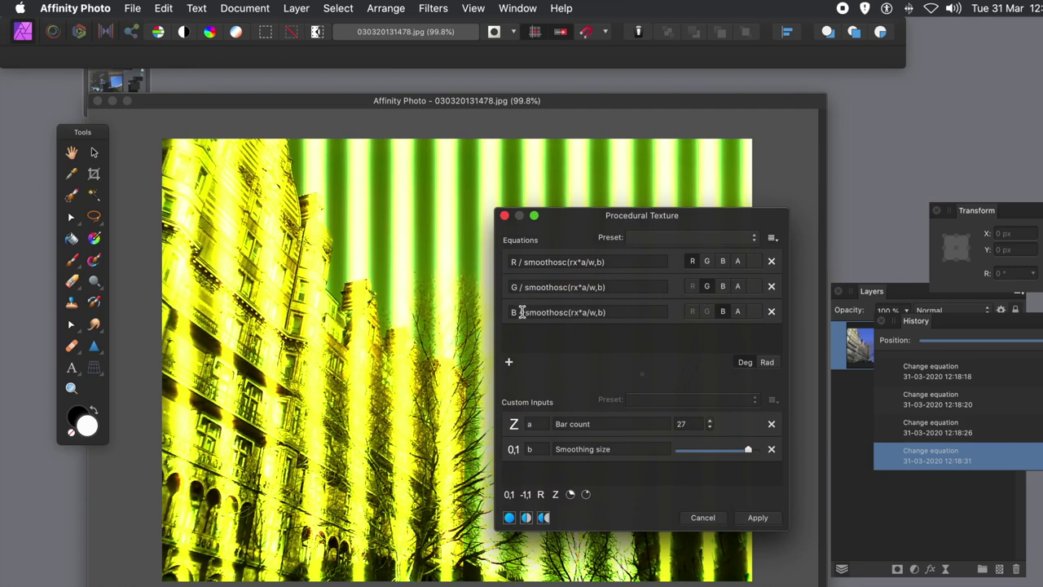
double_click(523, 287)
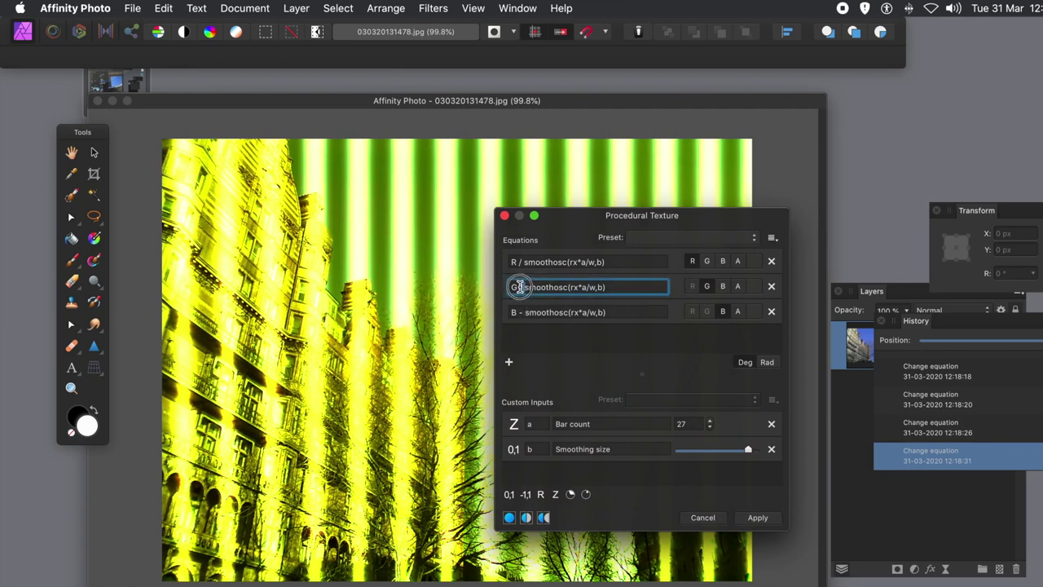
type("+")
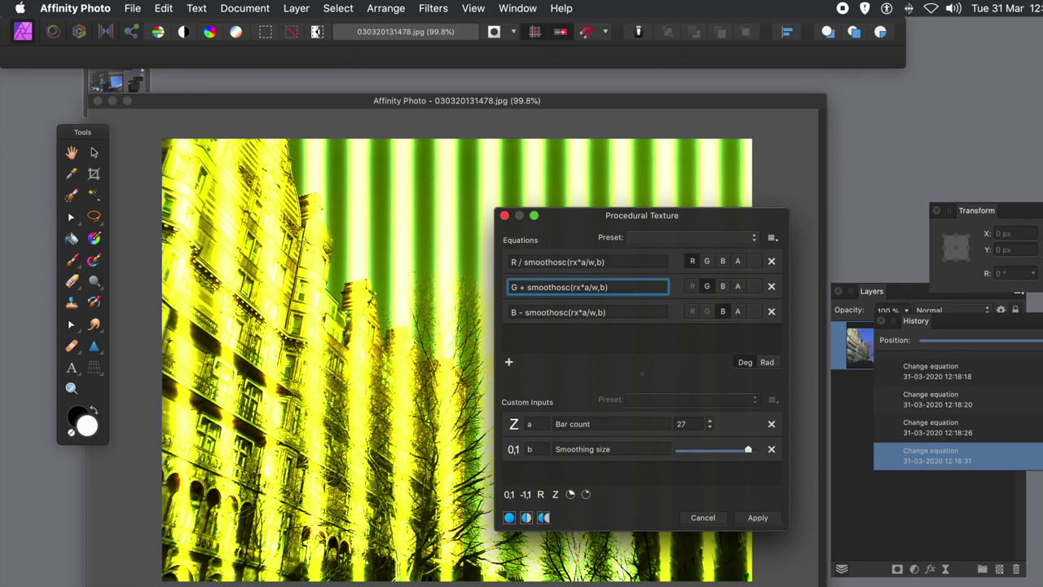
key("Return")
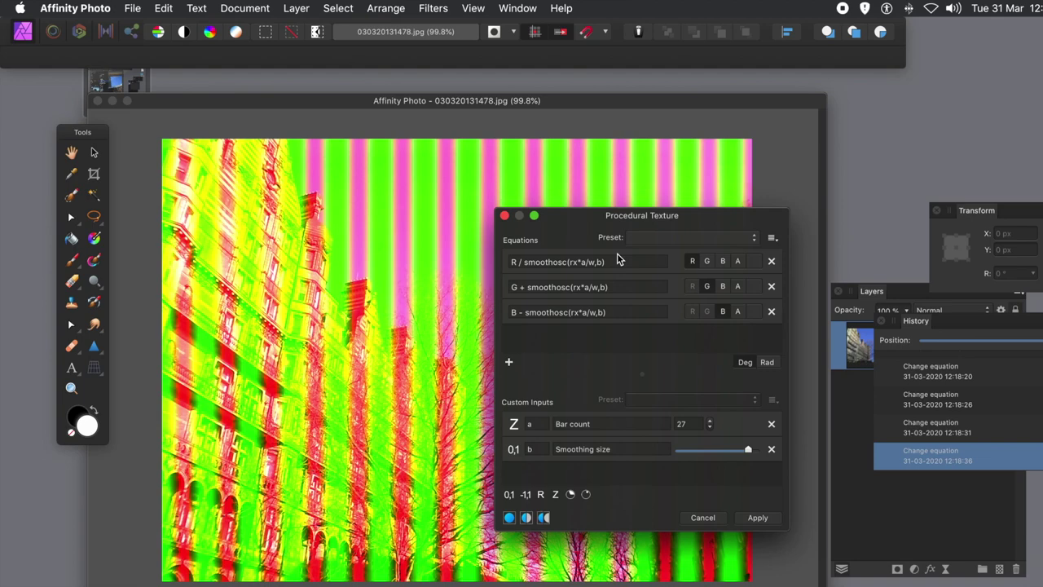
- Replace the leading R in the red equation with (R+G)
left_click(513, 261)
double_click(513, 261)
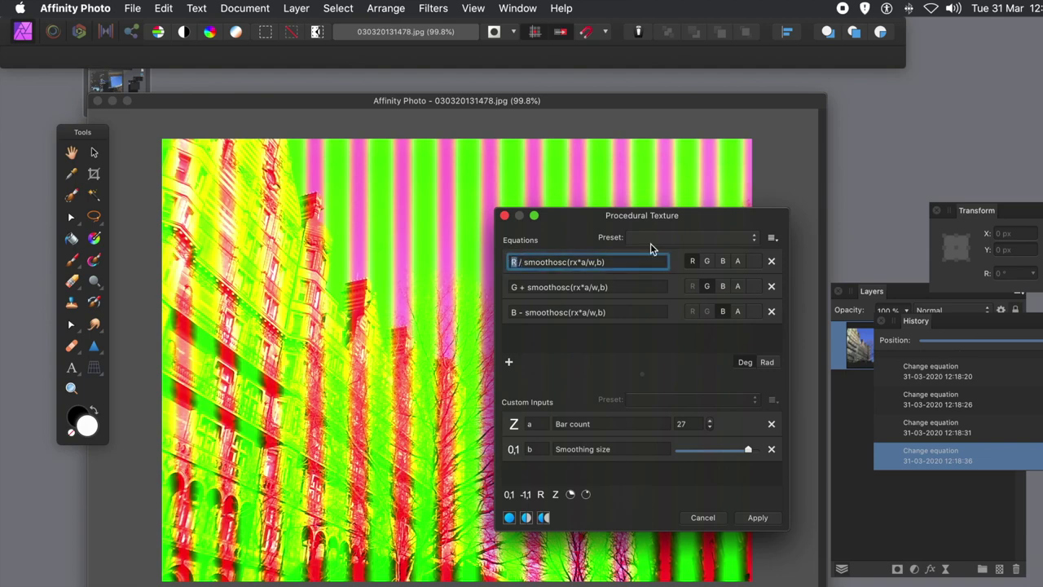
type("(R+")
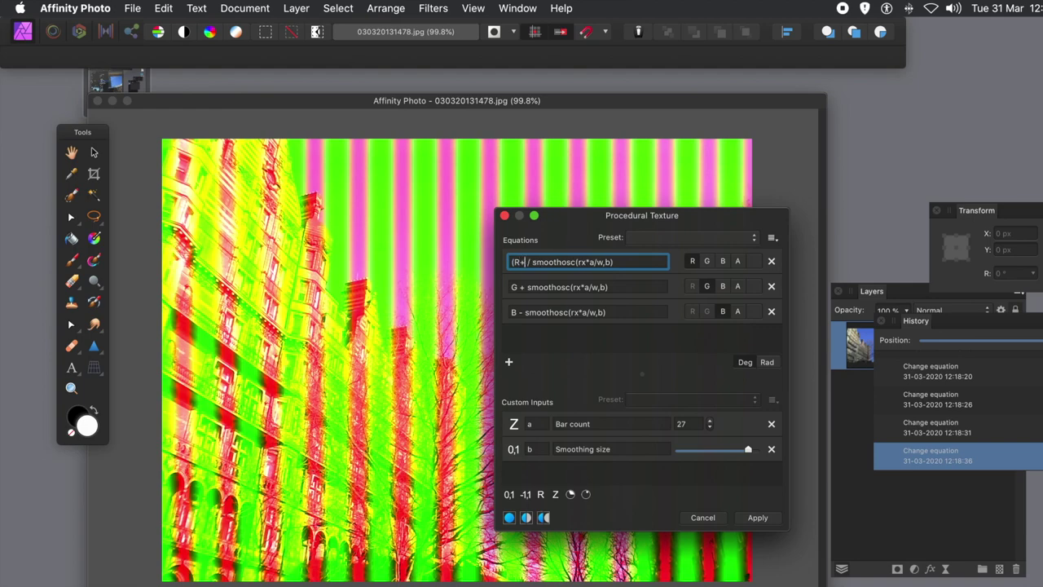
type("G)")
- Apply the red equation as (R+G) + smoothosc(rx*a/w,b)
key("Return")
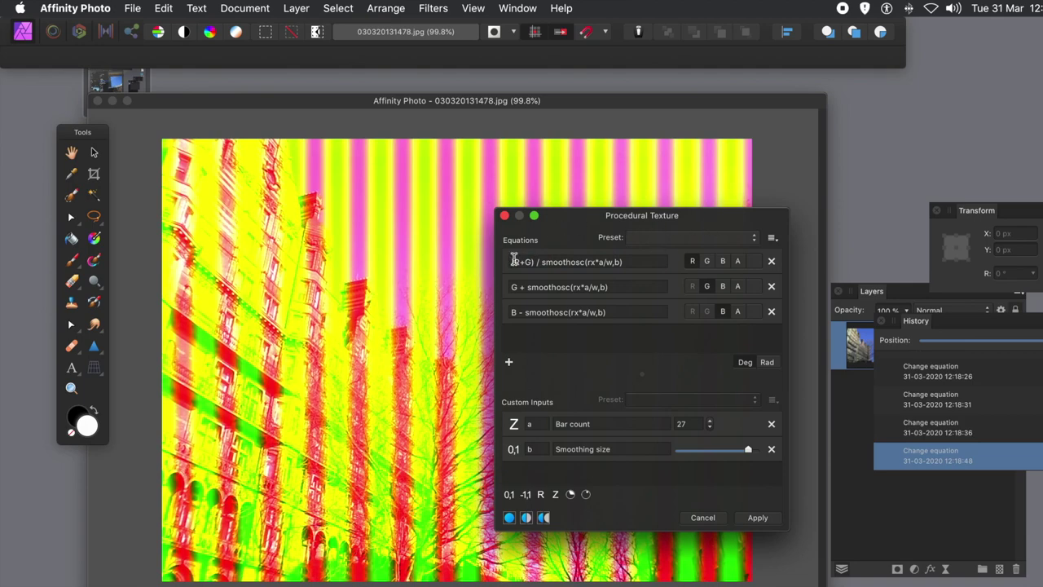
double_click(538, 263)
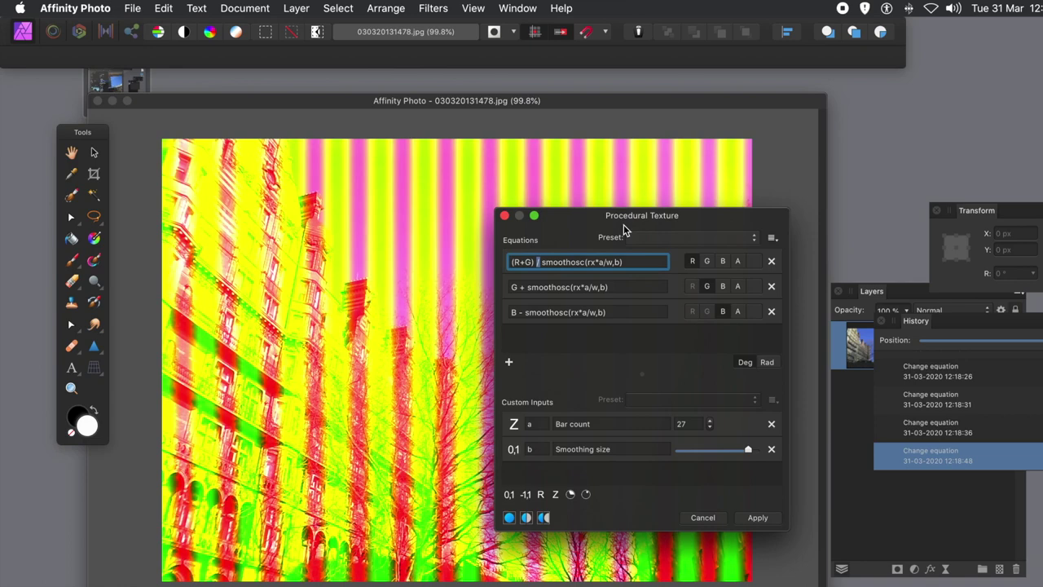
type("+")
key("Return")
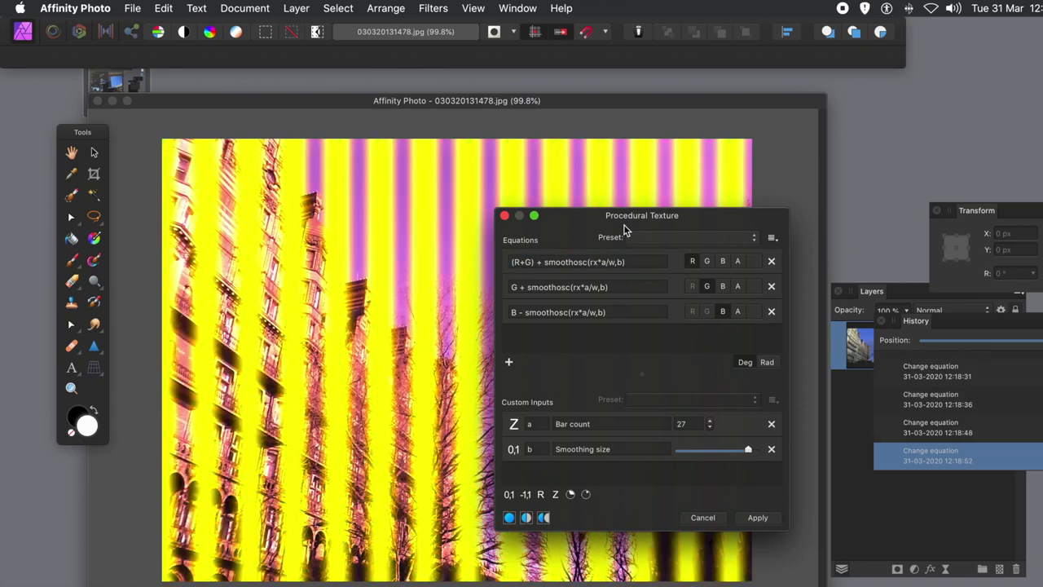
- Change the green equation to (G+B) - smoothosc(rx*a/w,b)
left_click(521, 286)
double_click(521, 287)
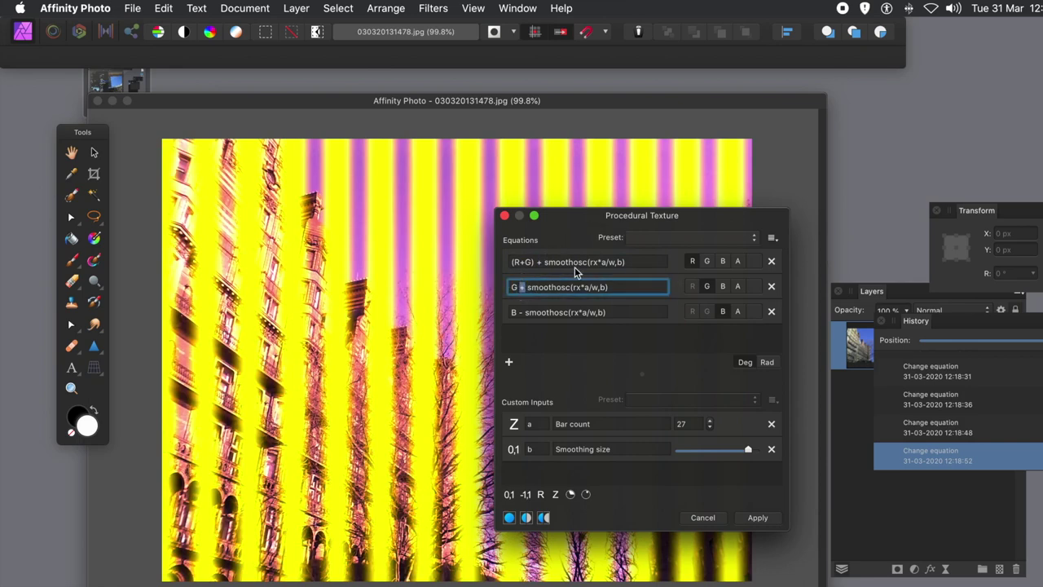
type("-")
key("Return")
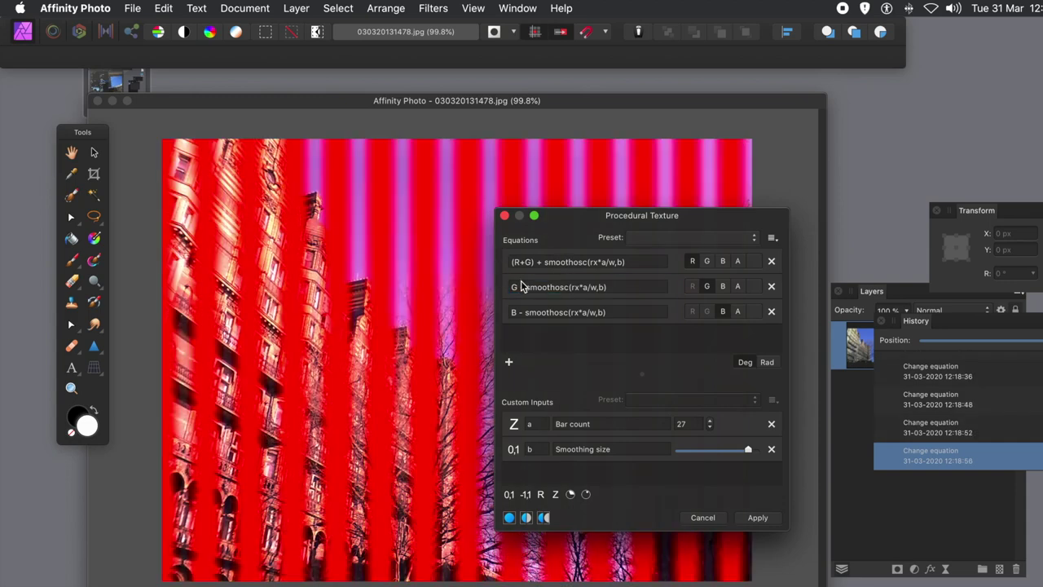
left_click(513, 287)
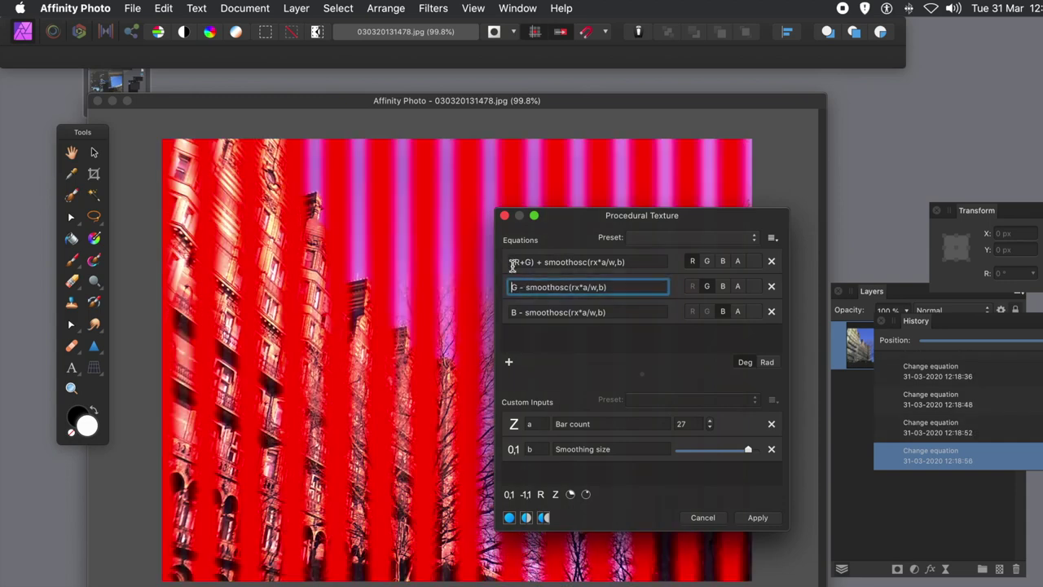
type("(")
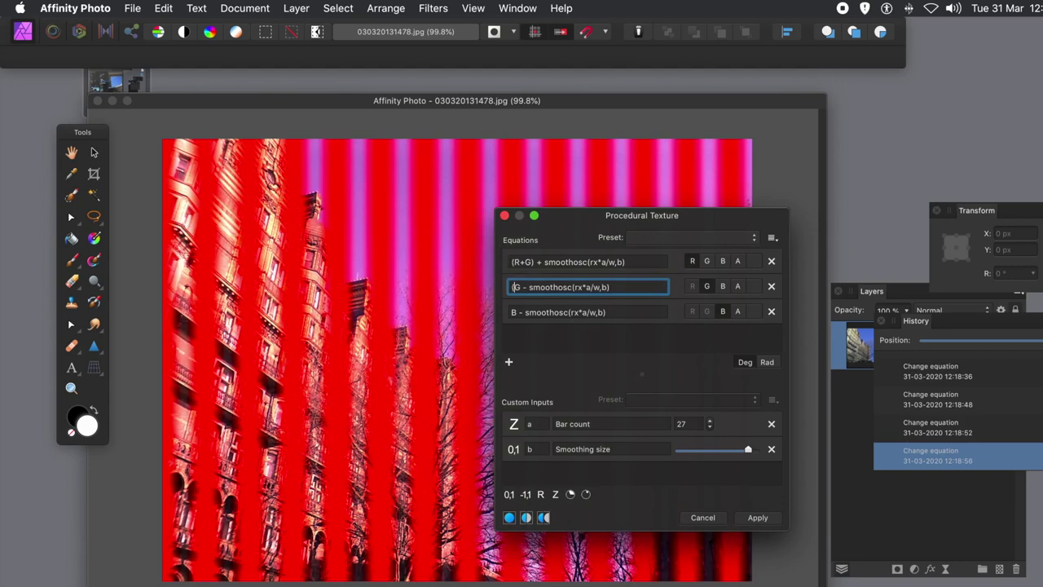
key("Right")
type("+B)")
key("Return")
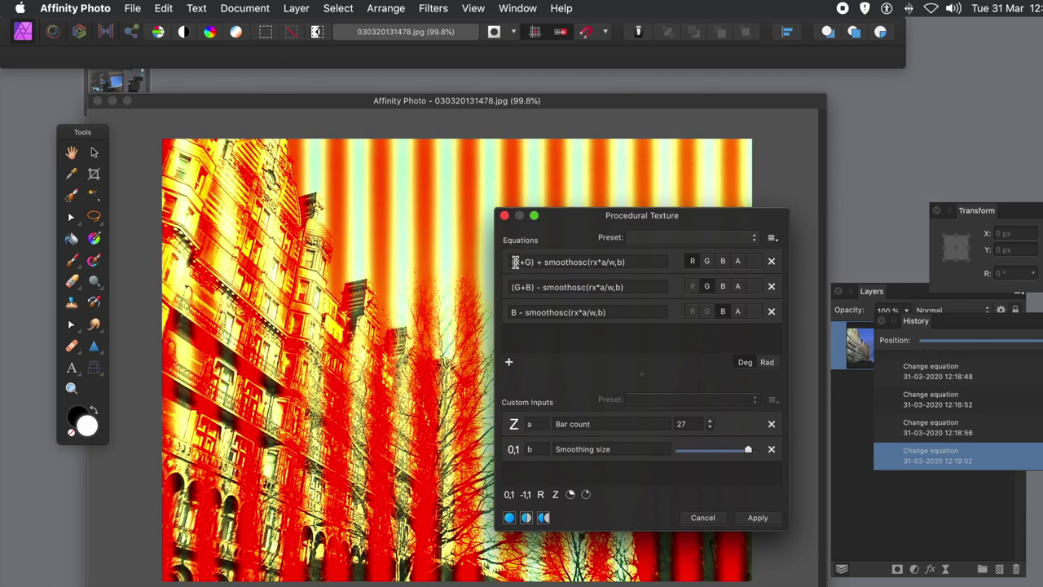
- Weight the red equation's terms to (0.4*R+0.6*G) + smoothosc
left_click(584, 261)
key("super+Left")
key("Right")
type("0.")
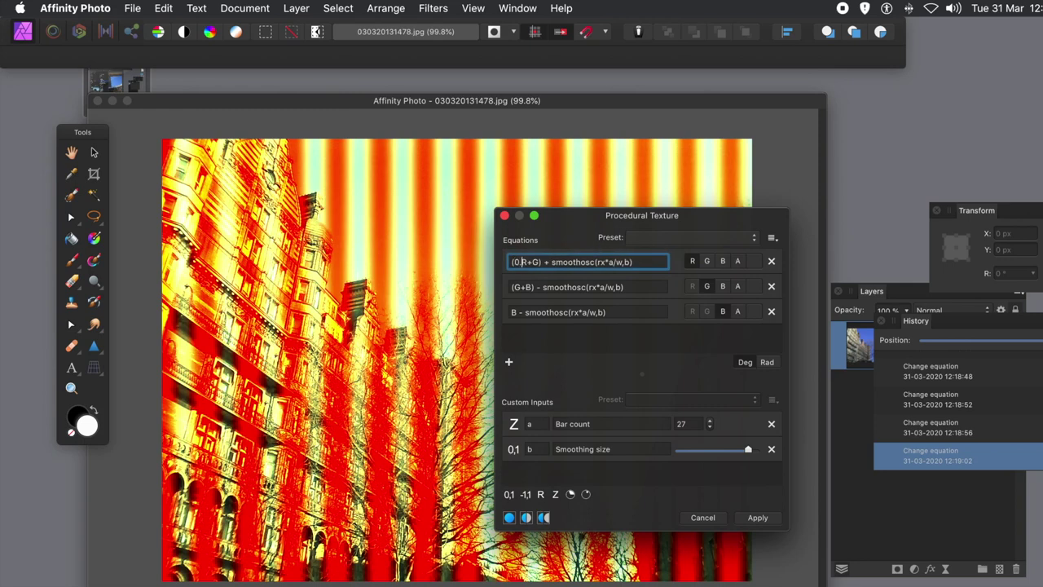
type("4*")
key("Return")
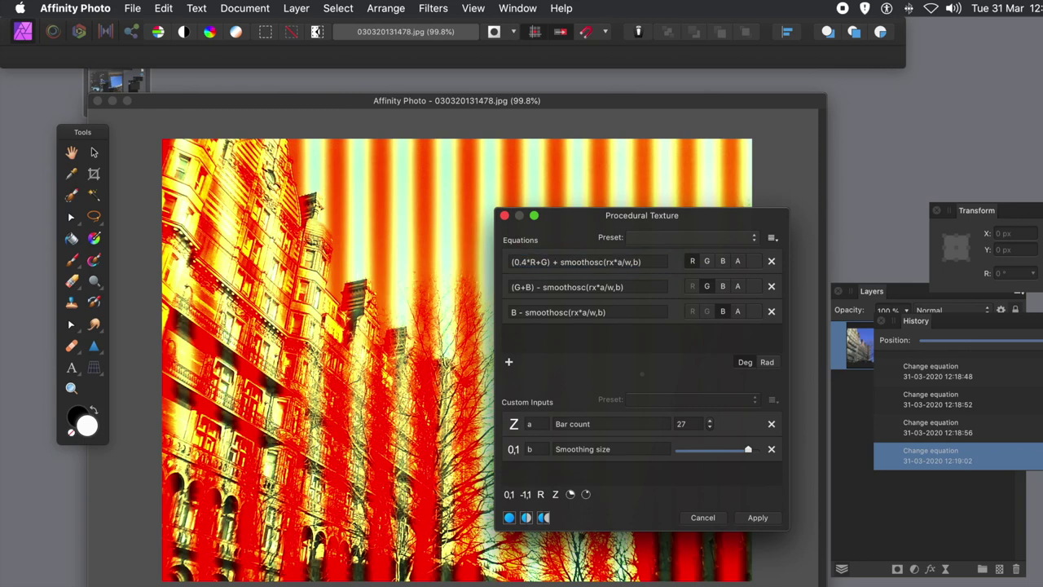
left_click(542, 261)
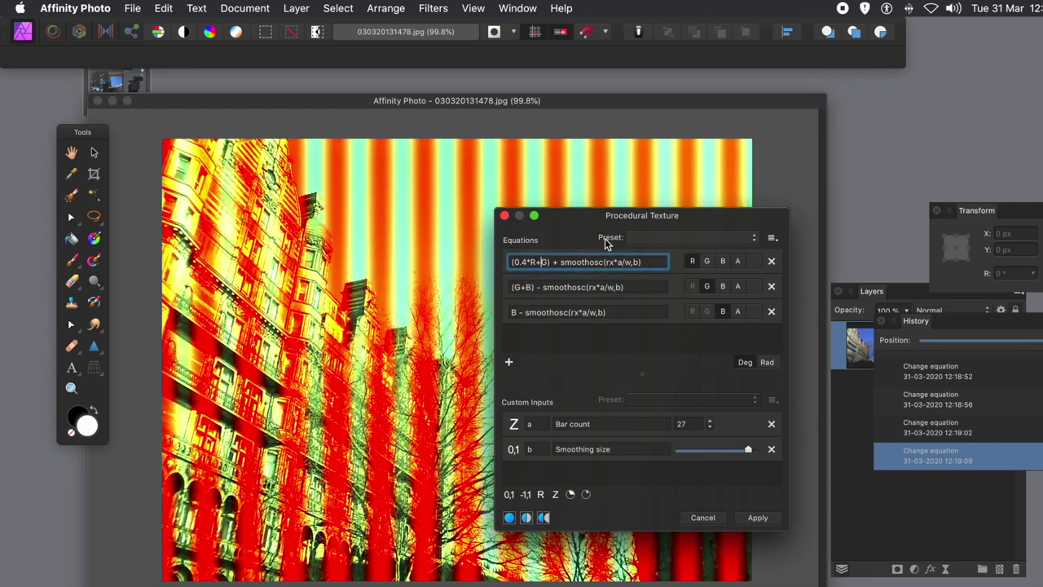
type("0.6*")
key("Return")
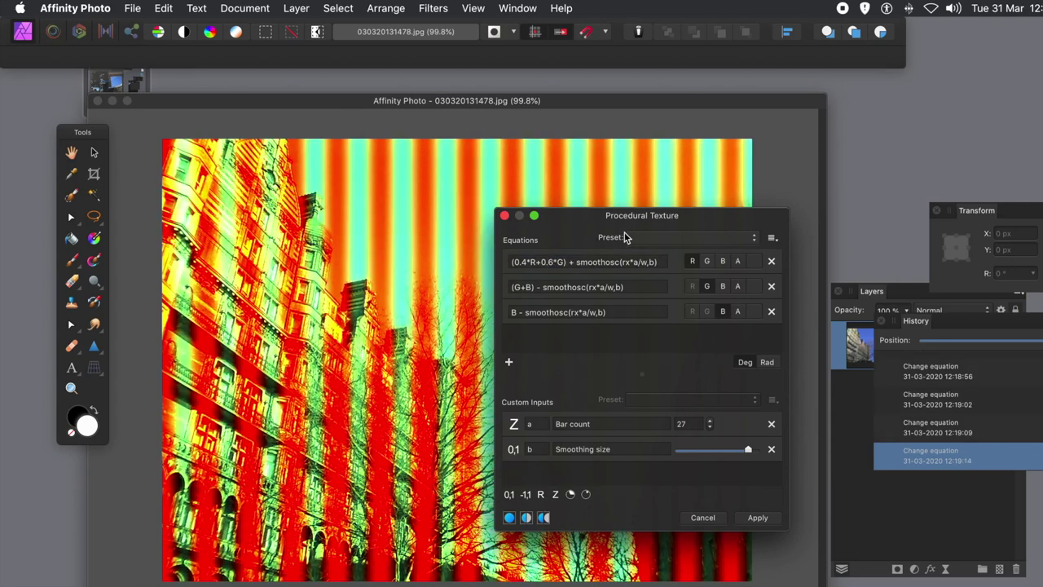
- Set green to (-0.1*G+B) - smoothosc and change blue's operator to *
left_click(516, 286)
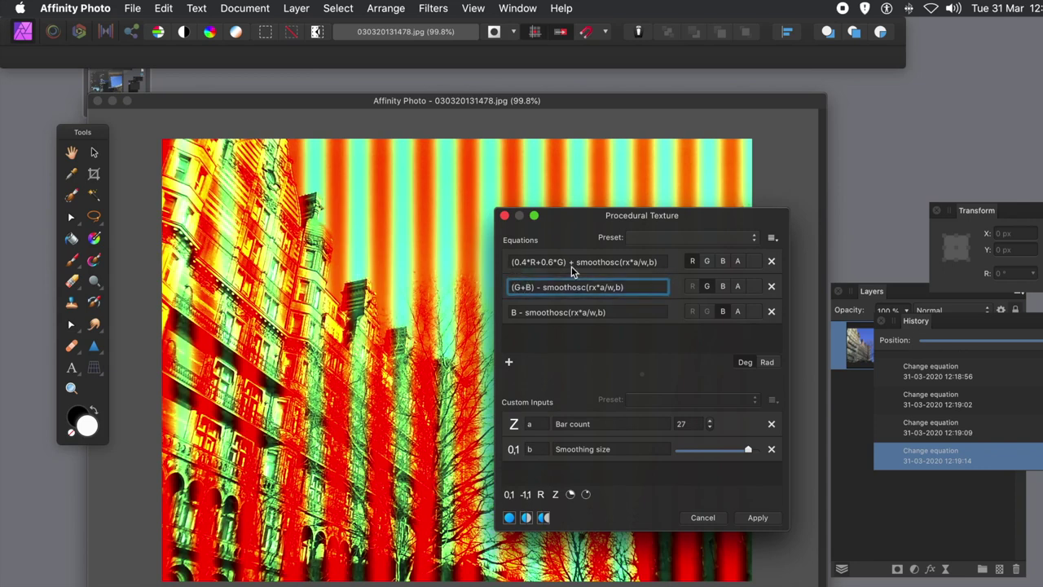
type("-0.1*")
left_click(545, 287)
double_click(519, 312)
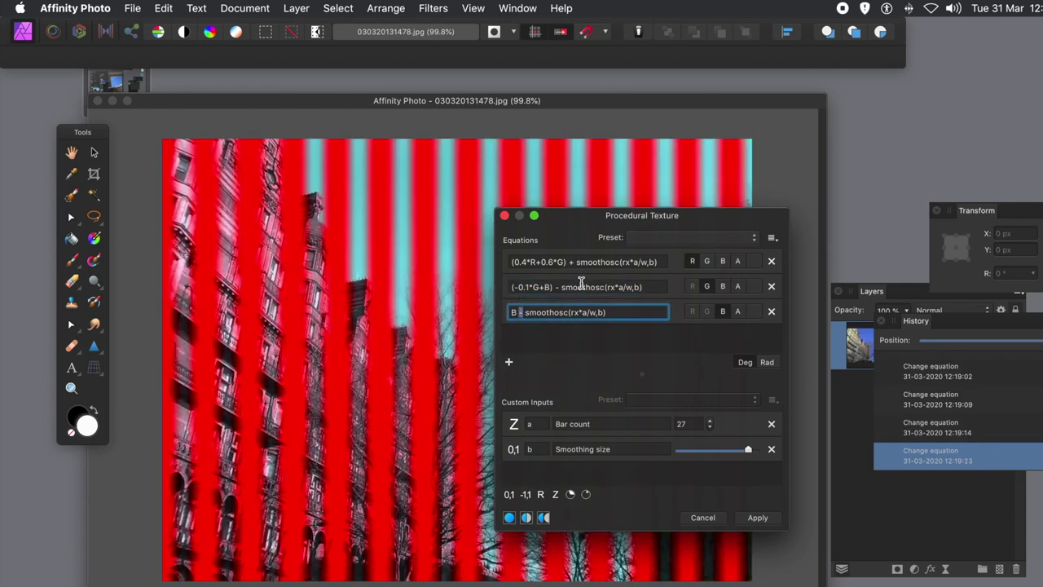
type("*")
key("Return")
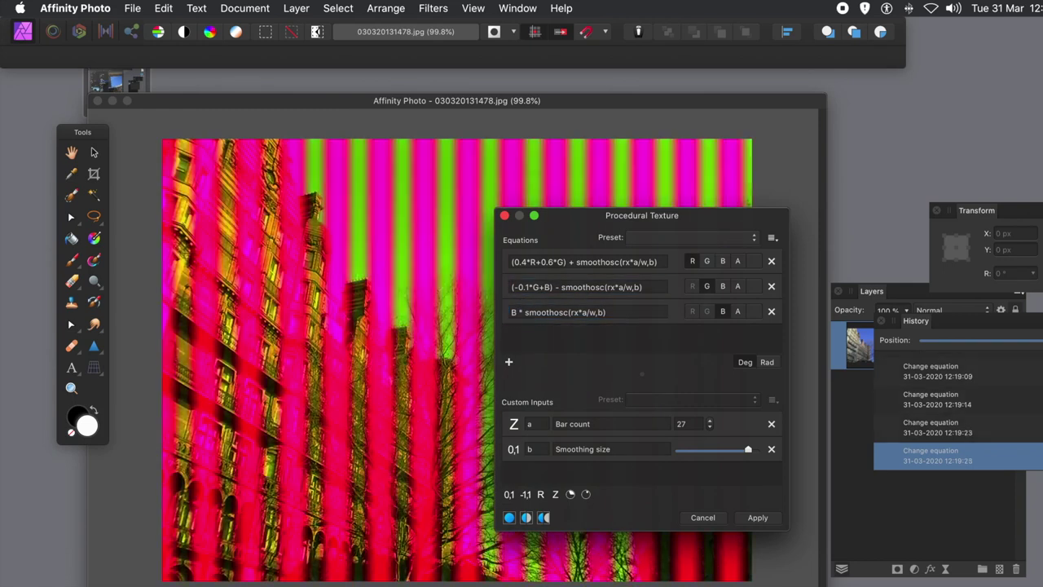
left_click(564, 261)
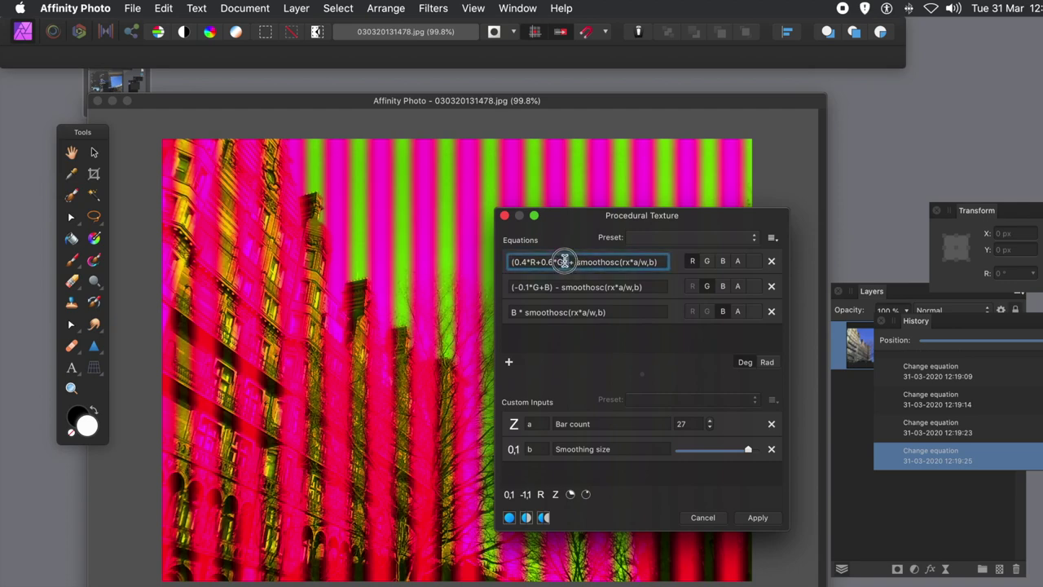
- Shorten the red and green equations to R + and G + smoothosc(rx*a/w,b)
left_click_drag(563, 261, 453, 260)
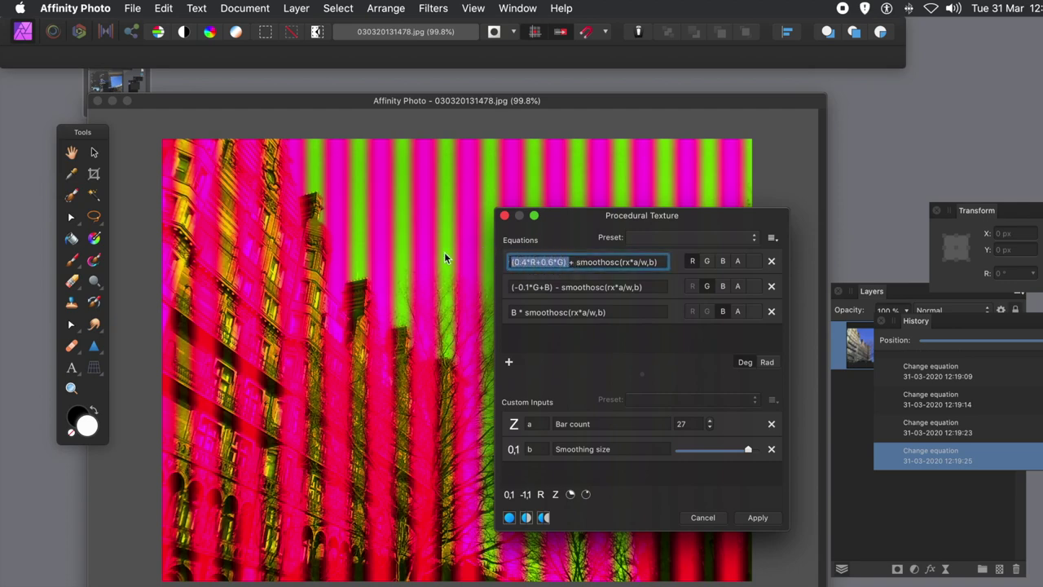
type("R")
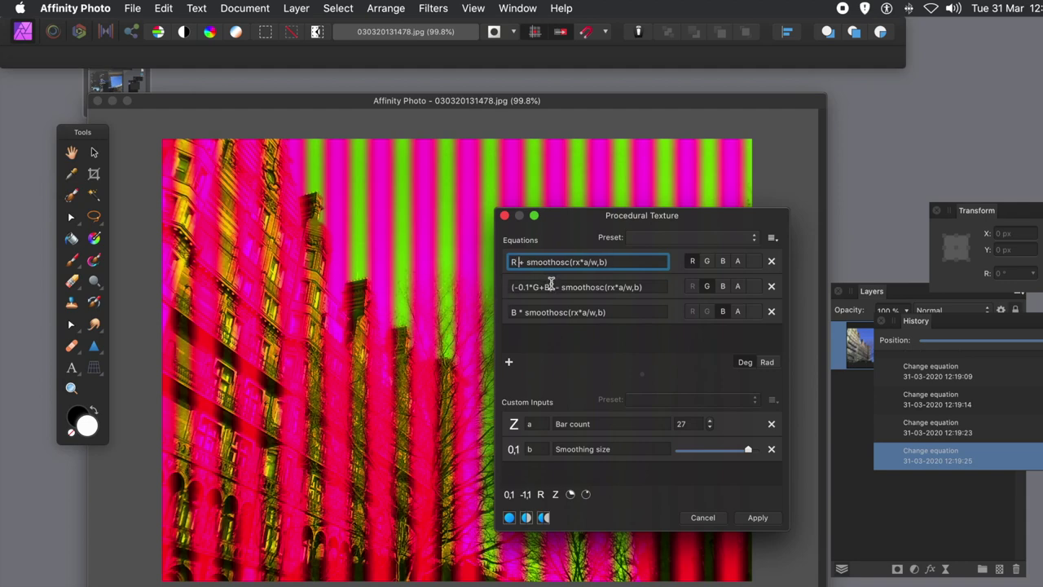
left_click_drag(554, 286, 483, 277)
type("G")
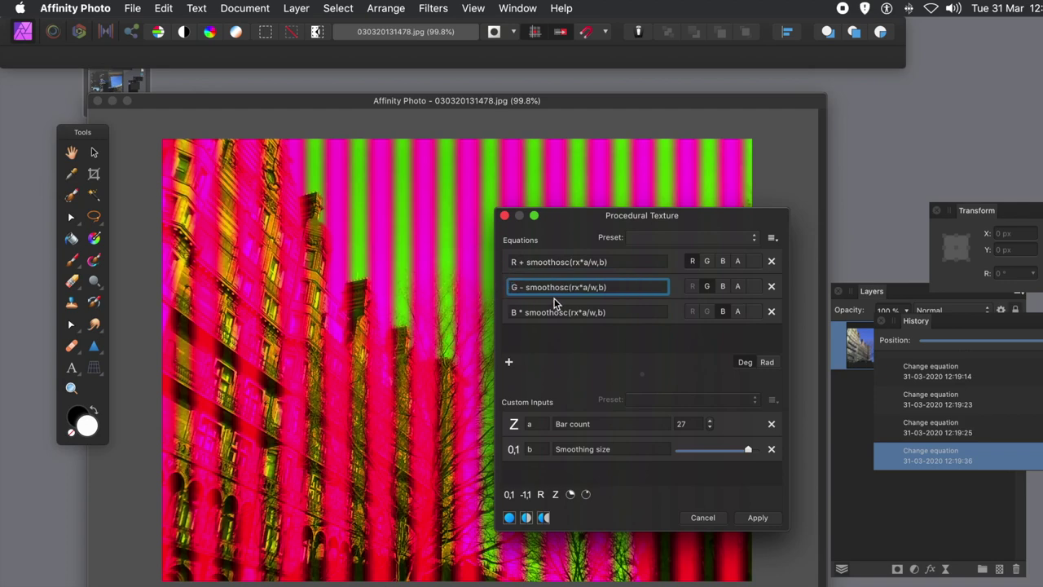
double_click(523, 287)
type("+")
- Change the blue equation to B + smoothosc(rx*a/w,b) and add real-number custom input c
left_click(517, 312)
left_click_drag(523, 312, 503, 315)
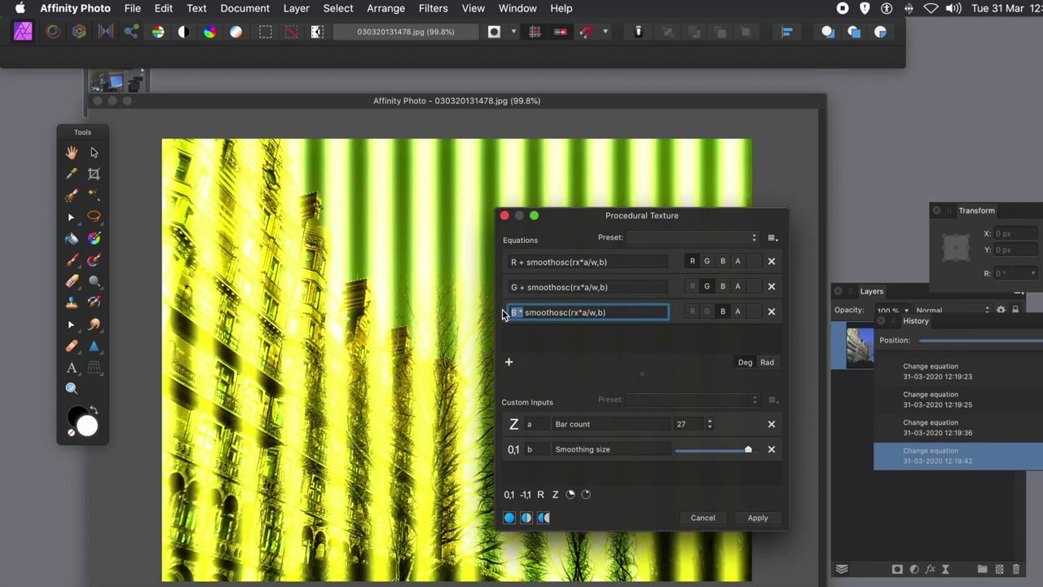
type("B +")
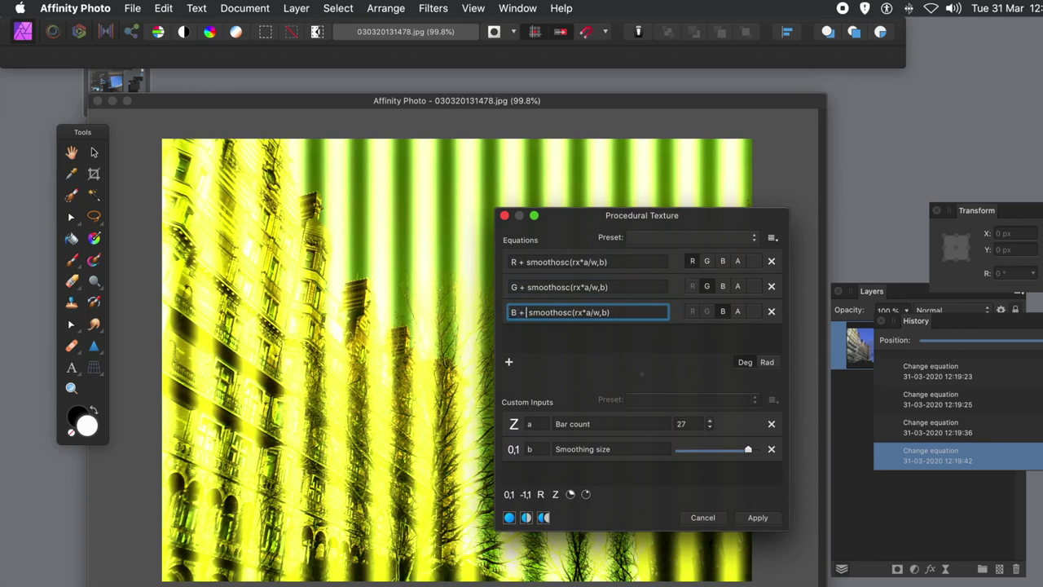
left_click(513, 261)
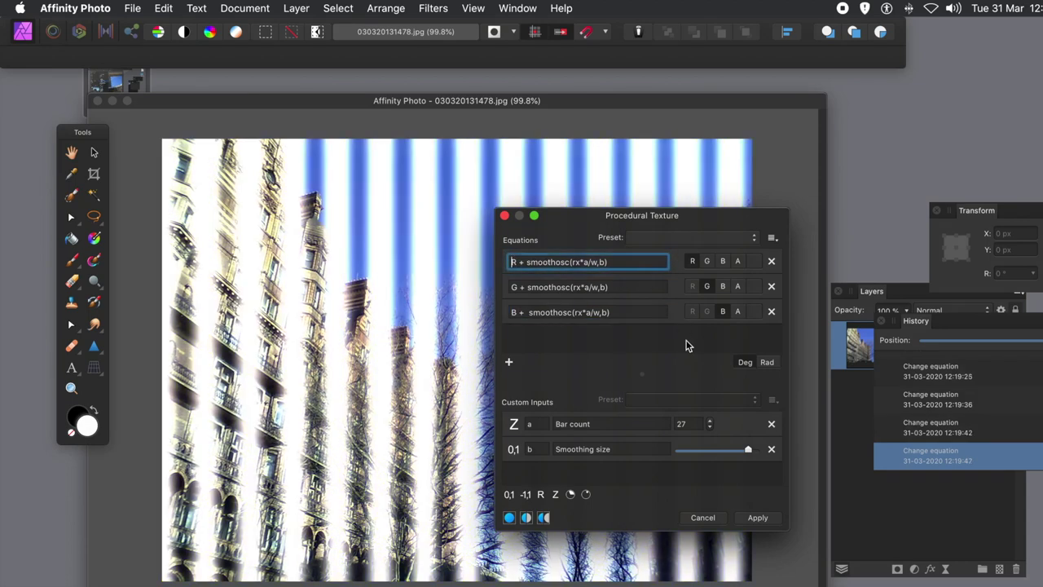
left_click(543, 494)
- Add two more real-number custom inputs, d and e
left_click(543, 495)
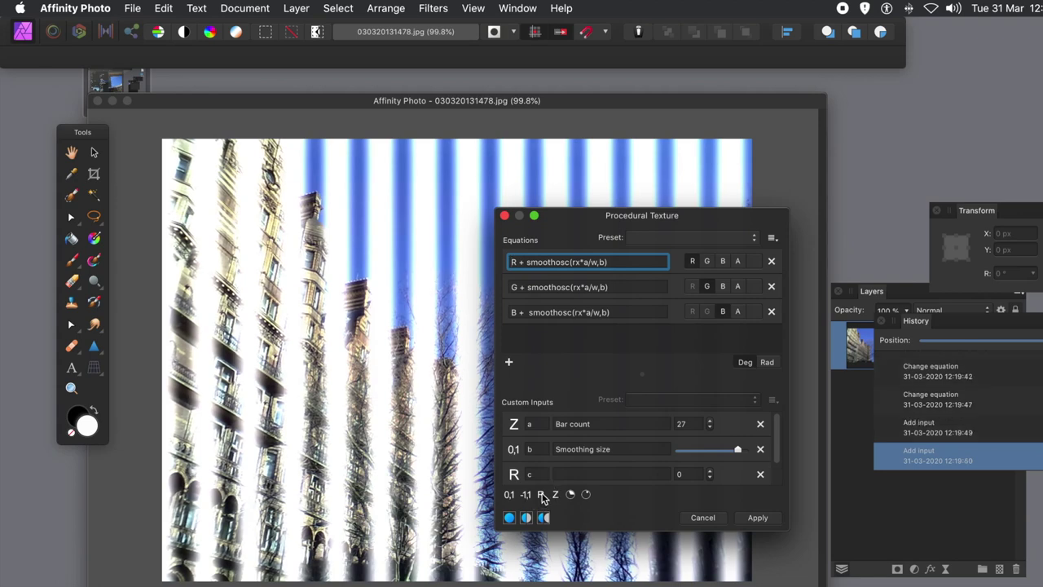
left_click(543, 494)
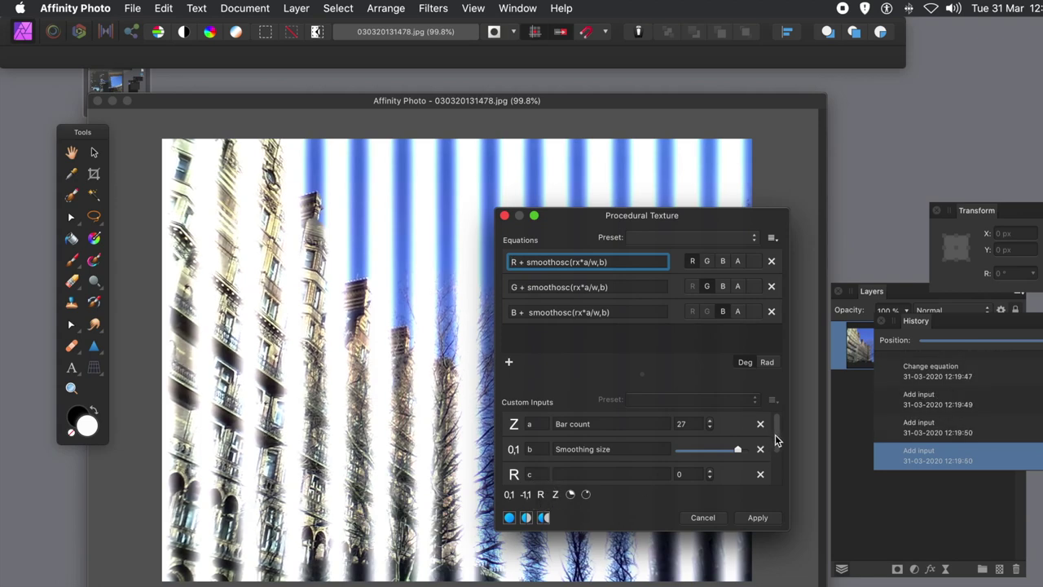
left_click_drag(775, 434, 780, 465)
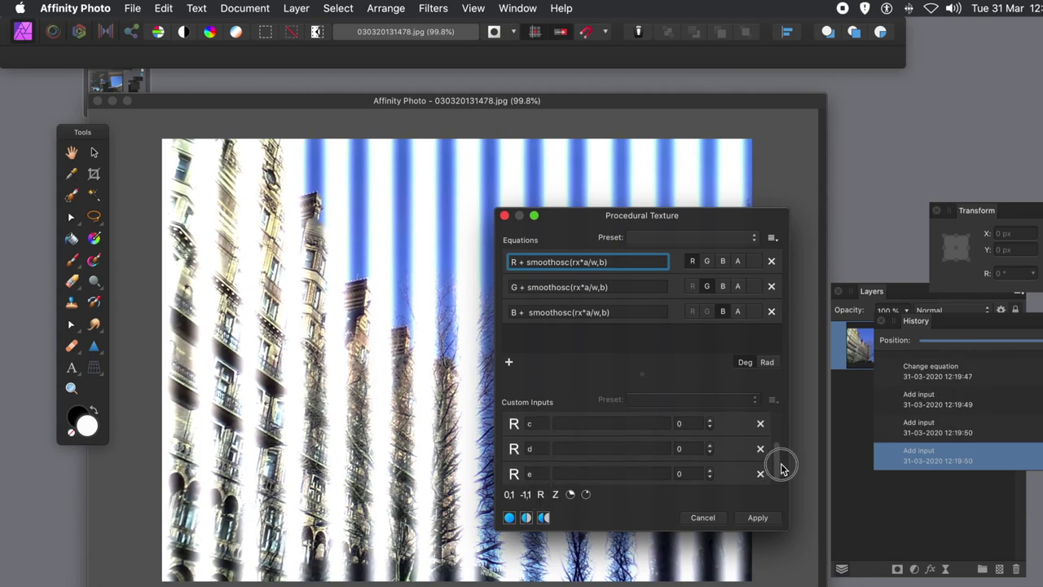
- Set custom inputs c, d and e to -0.23, -0.34 and -0.45
left_click(684, 422)
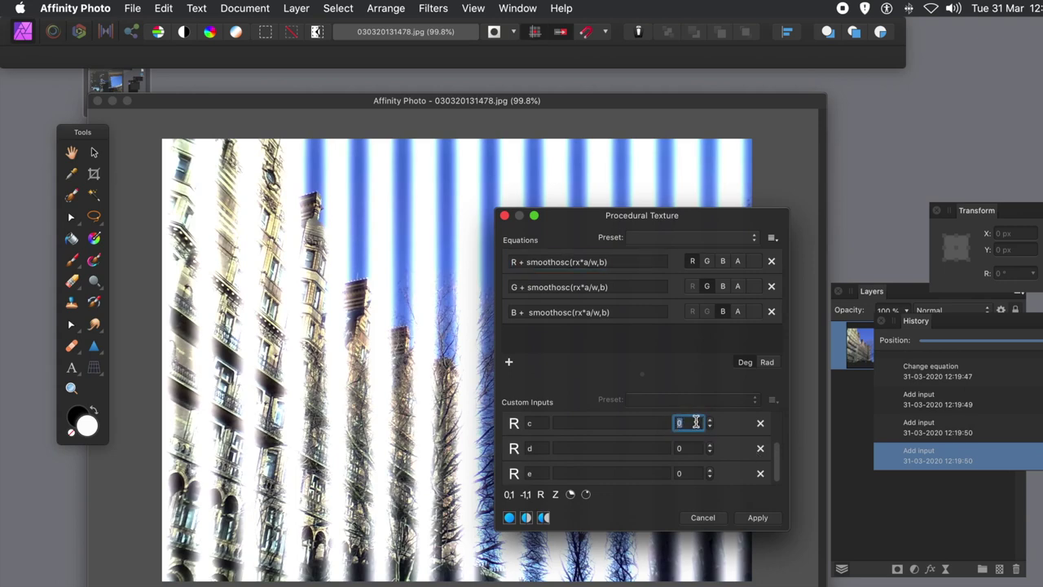
type("-0.23")
key("Return")
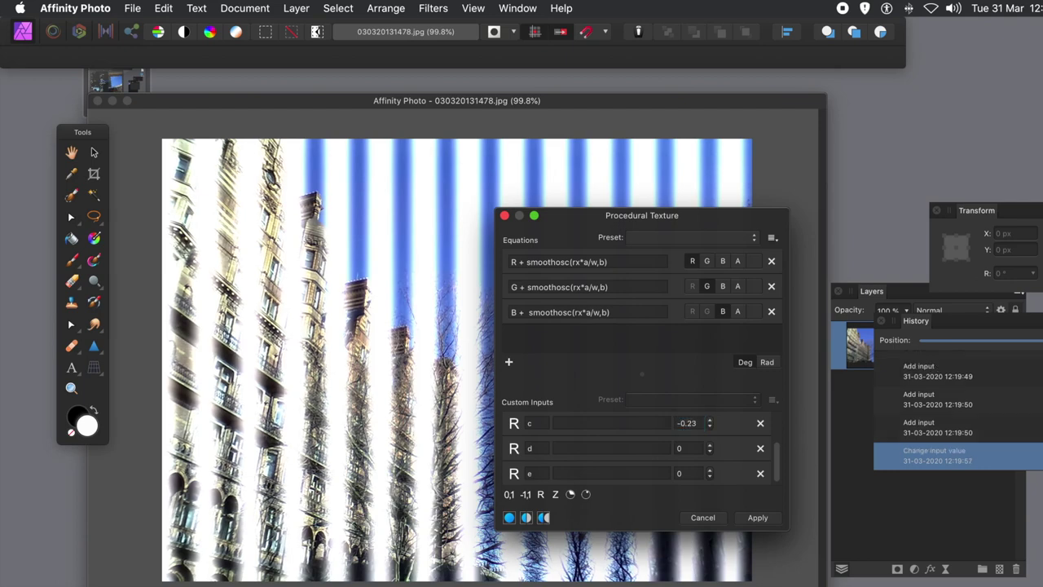
left_click(688, 447)
type("-0.34")
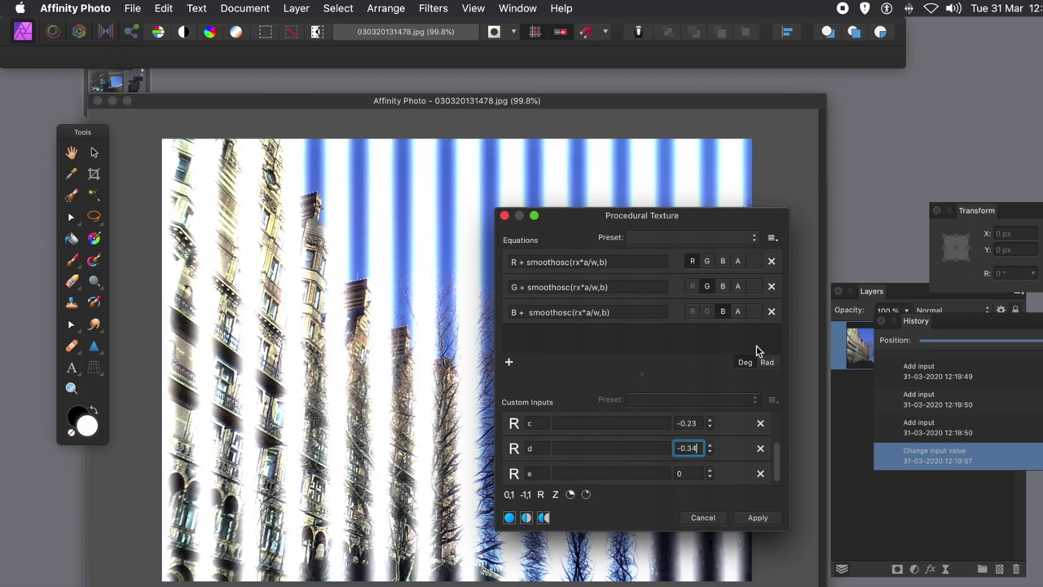
left_click(689, 474)
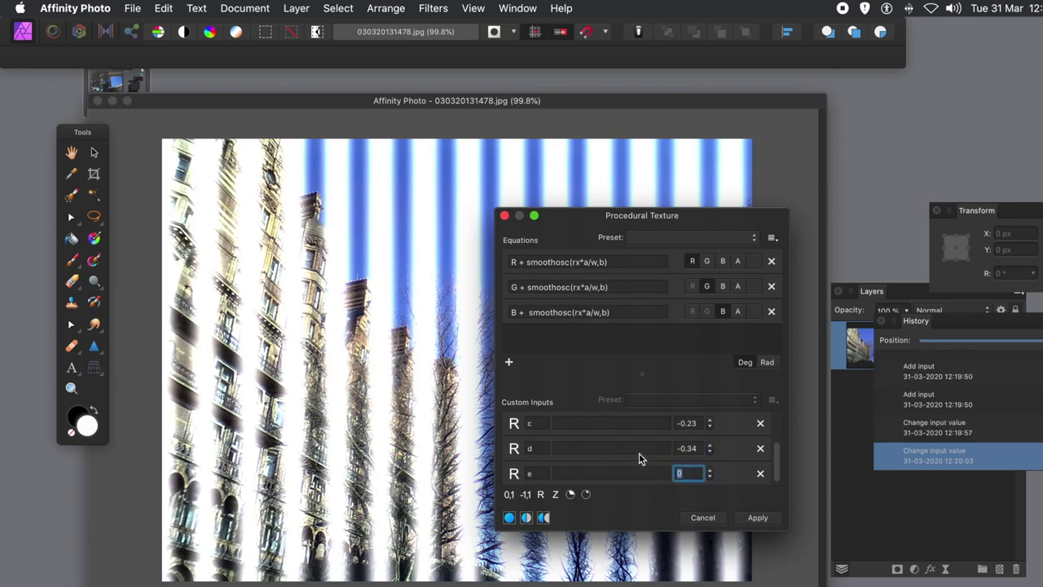
type("-0.45")
key("Return")
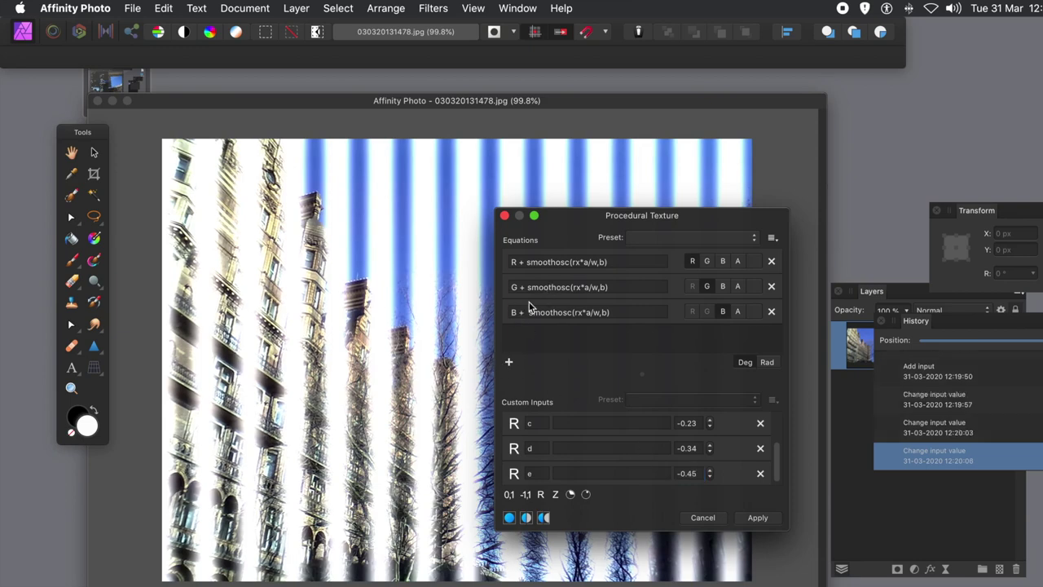
left_click(511, 262)
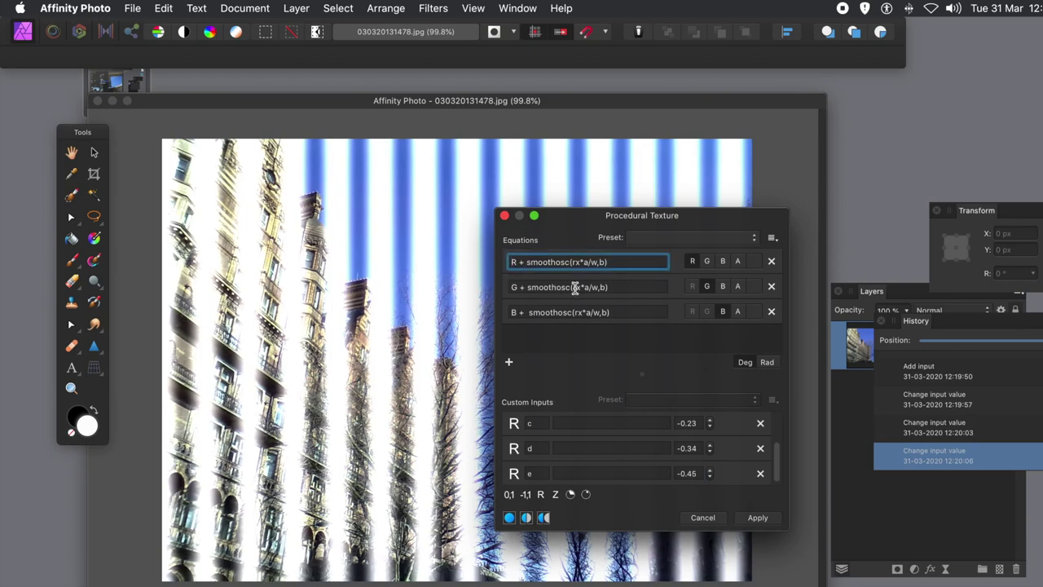
- Prefix the red, green and blue equations with c*, d* and e* to get c*R, d*G, e*B
type("c*")
key("Return")
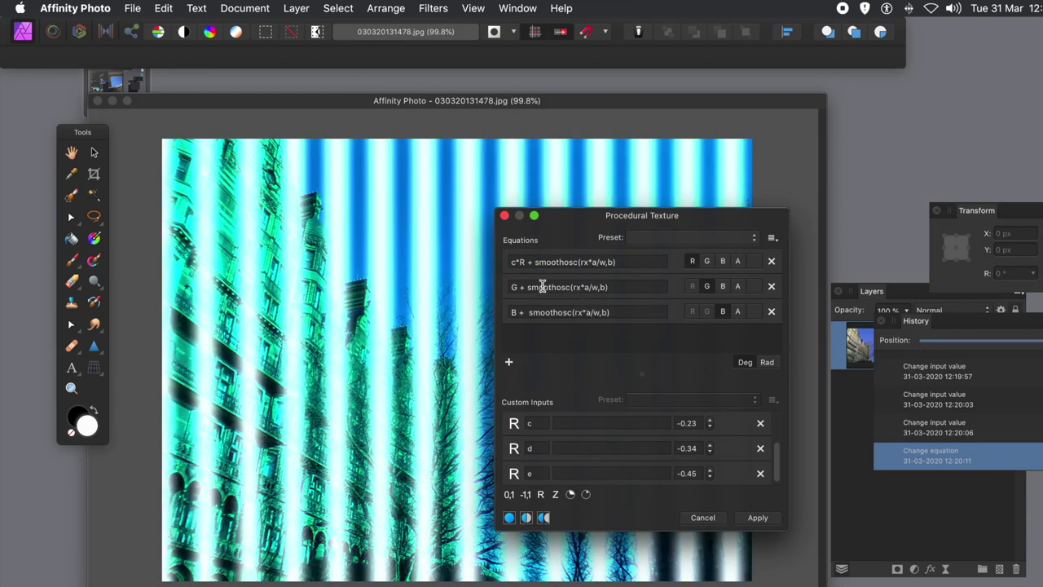
left_click(512, 288)
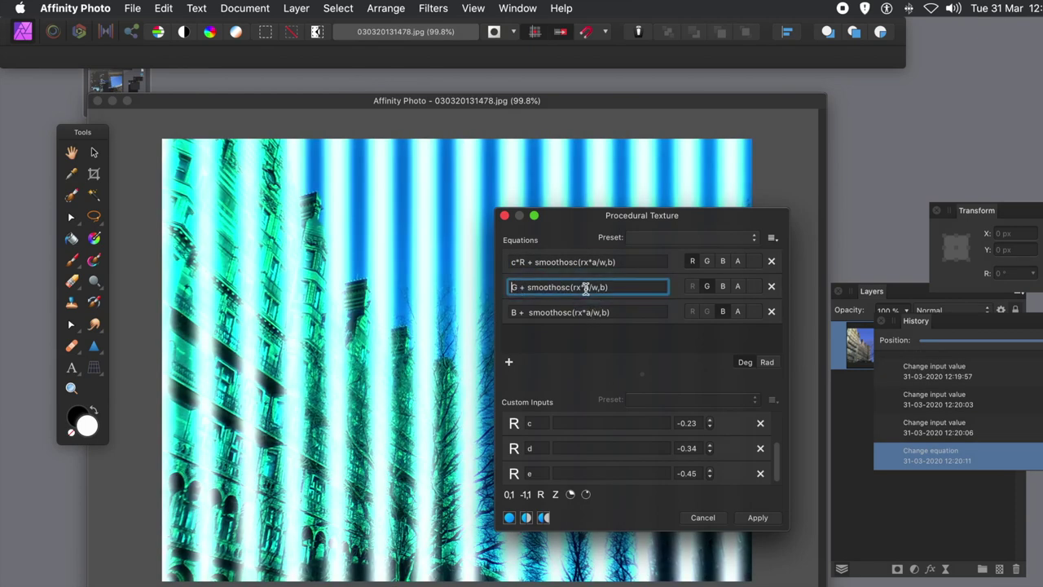
type("d*")
left_click(512, 312)
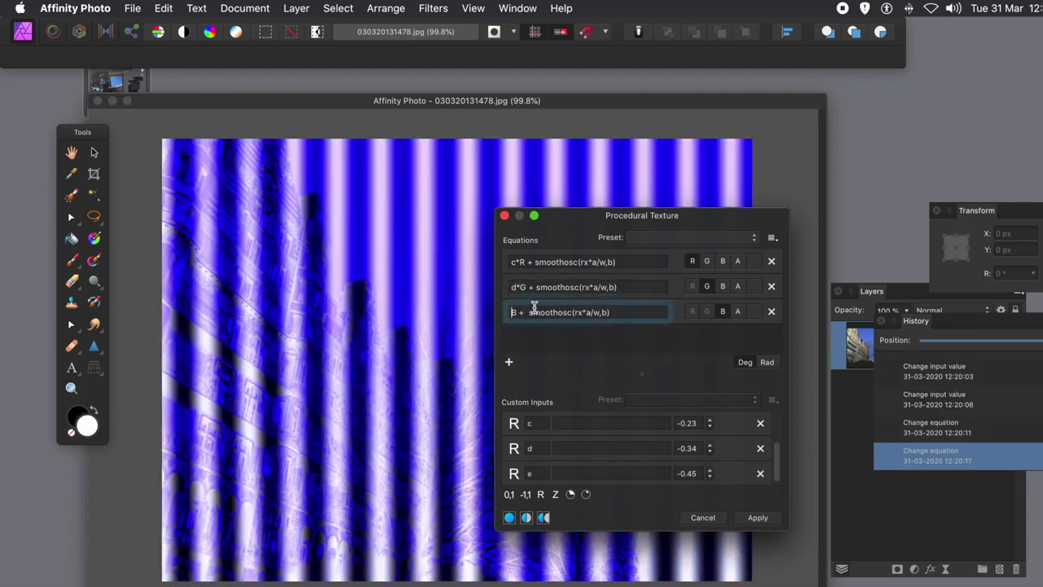
type("e")
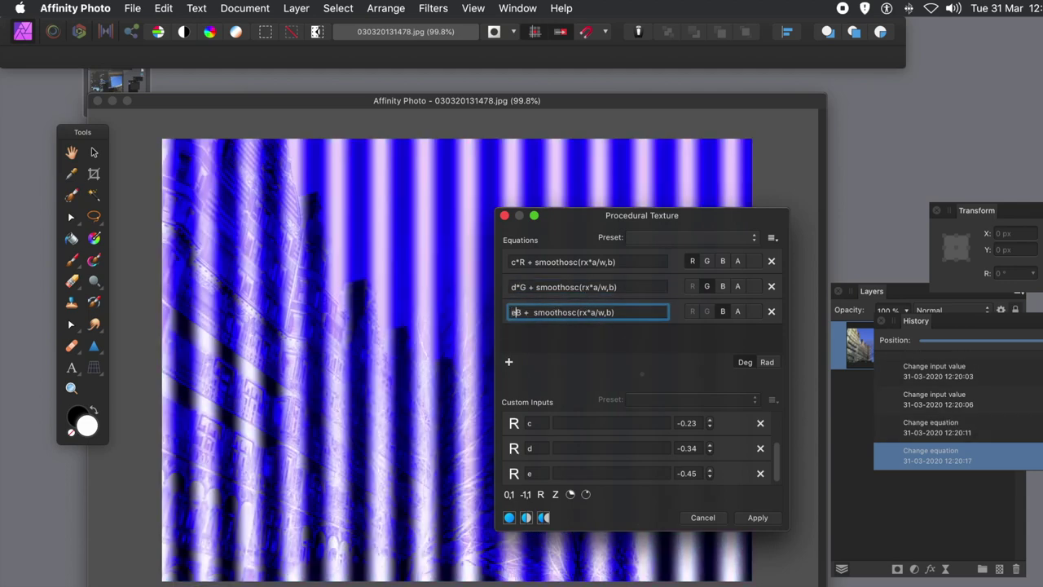
type("*")
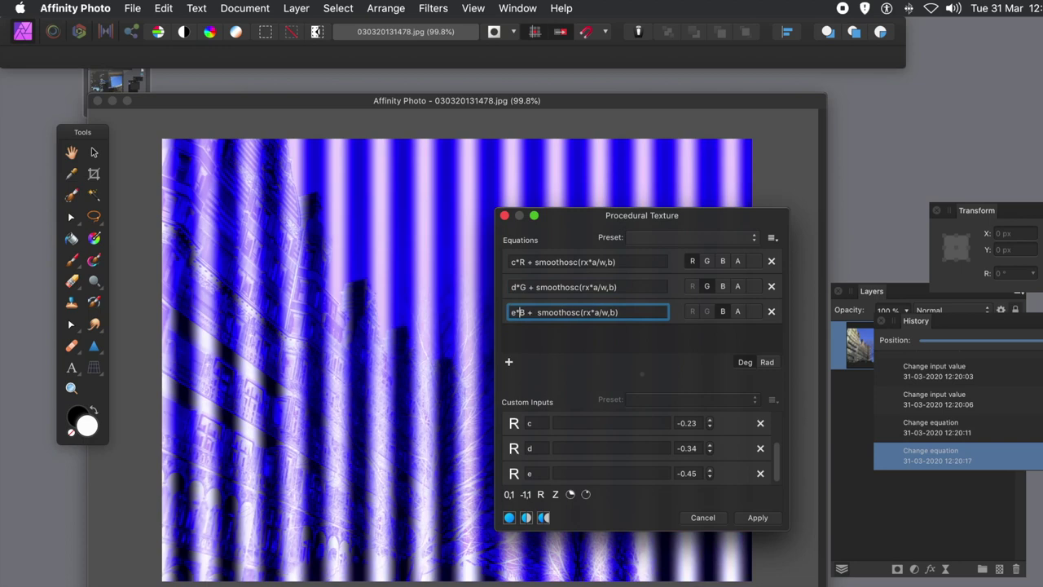
key("Return")
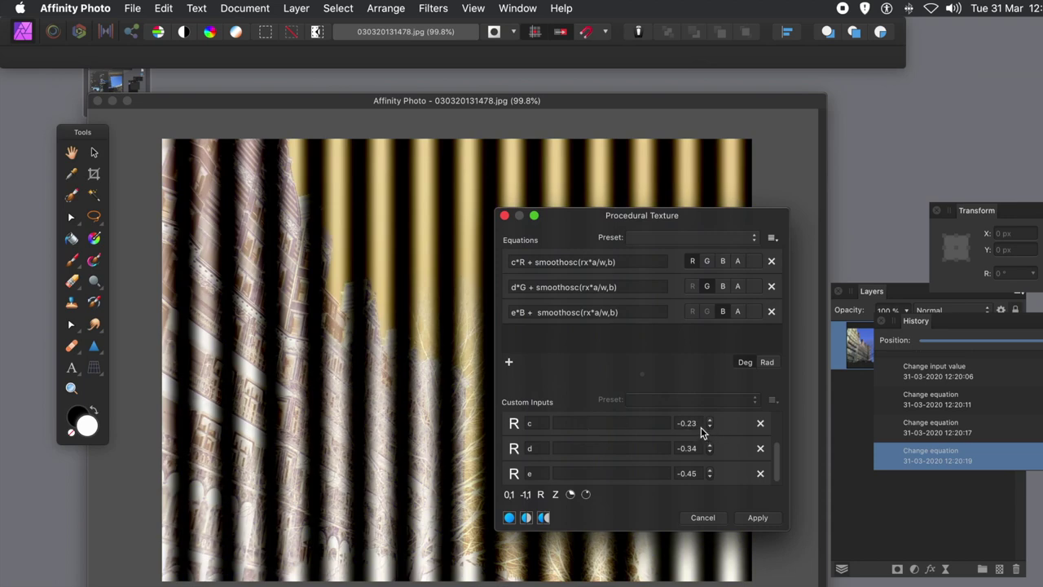
mouse_move(698, 424)
left_mouse_down()
mouse_move(662, 423)
mouse_move(710, 422)
left_mouse_up()
- Change input c to -0.89 and input d to -0.78, turning the photo blue-violet
type("89")
key("Return")
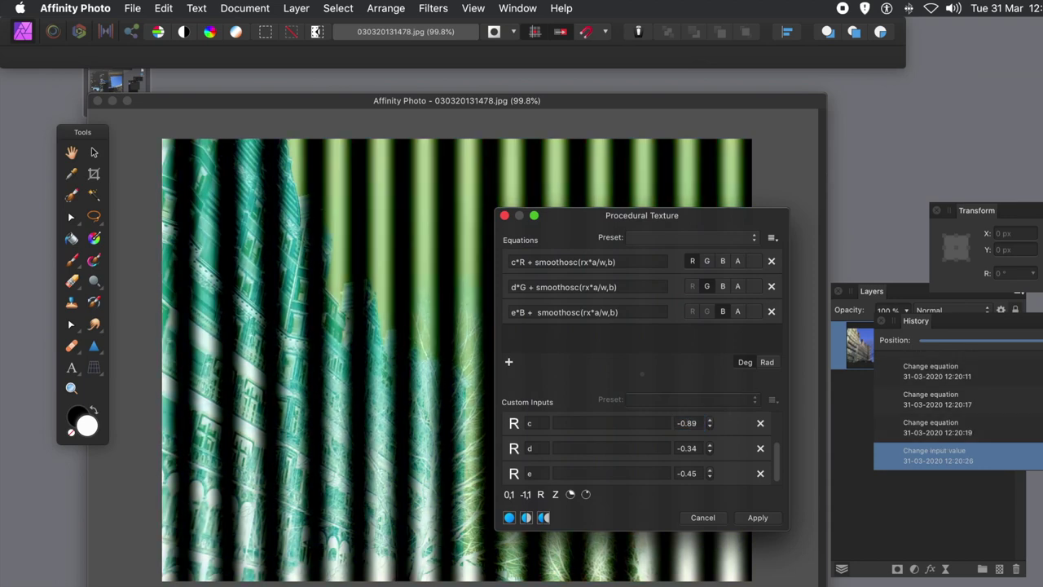
double_click(689, 448)
type("78")
key("Return")
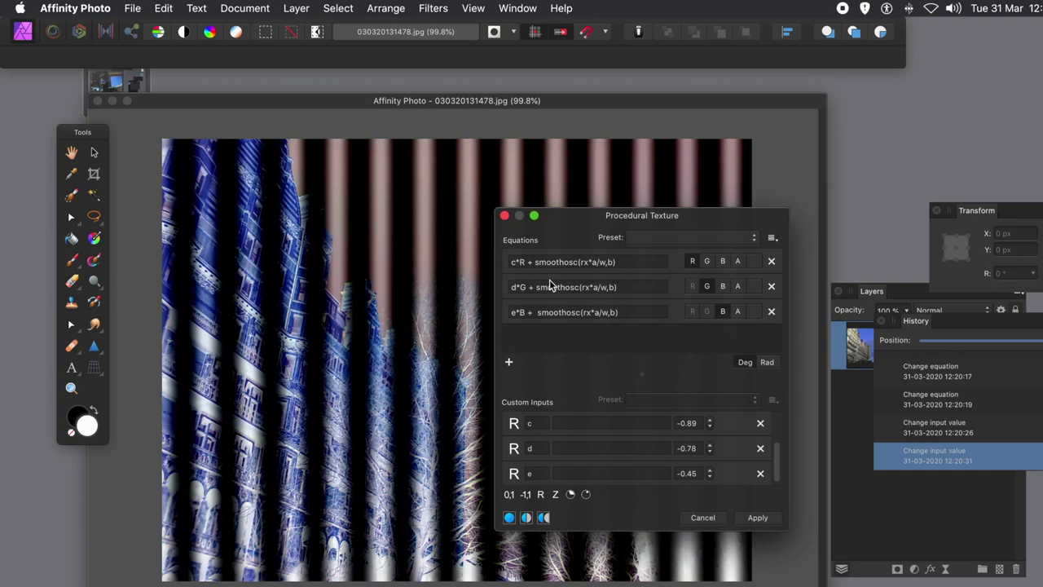
left_click_drag(568, 218, 615, 190)
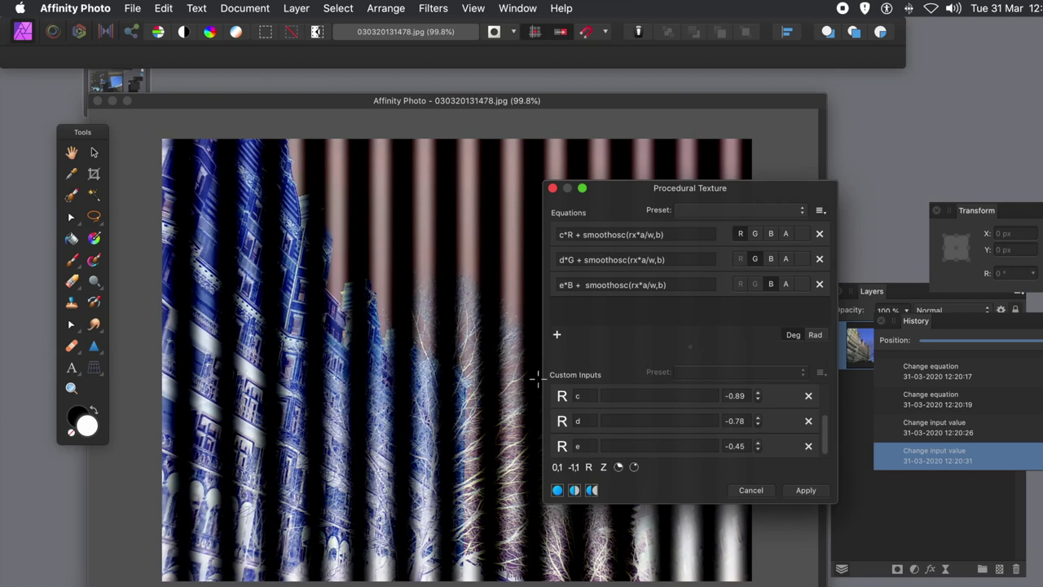
left_click(559, 234)
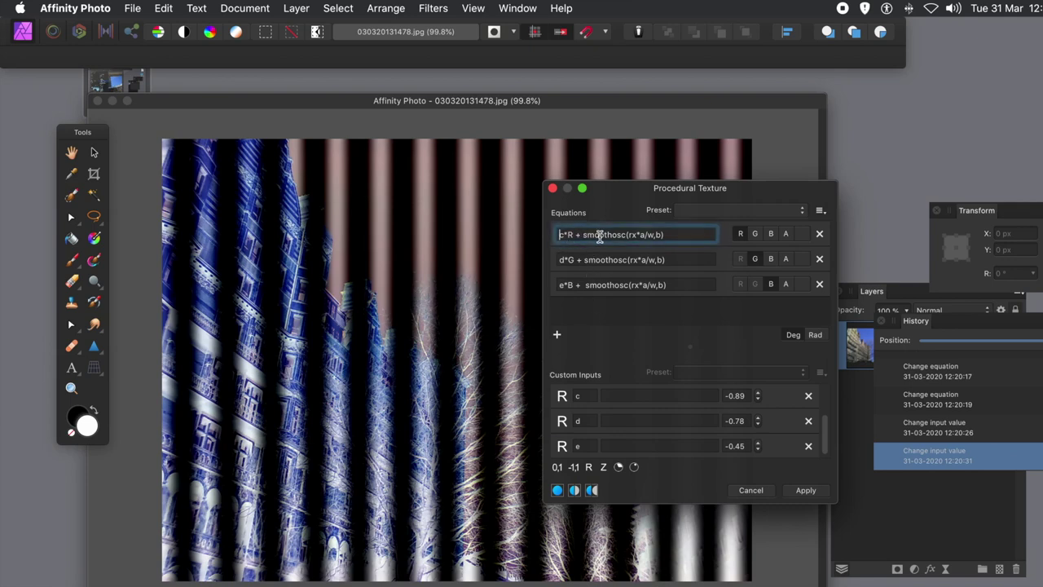
left_click(635, 235)
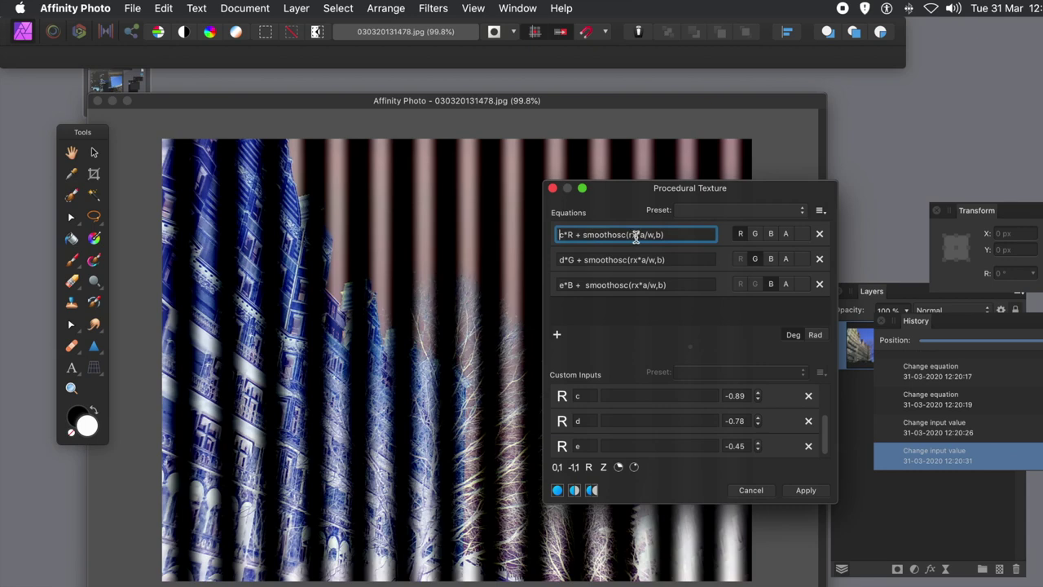
- Try wrapping the red equation in oscsin(), then undo the change
left_click(560, 234)
type("osci")
key("BackSpace")
type("sin(")
type(")")
key("Return")
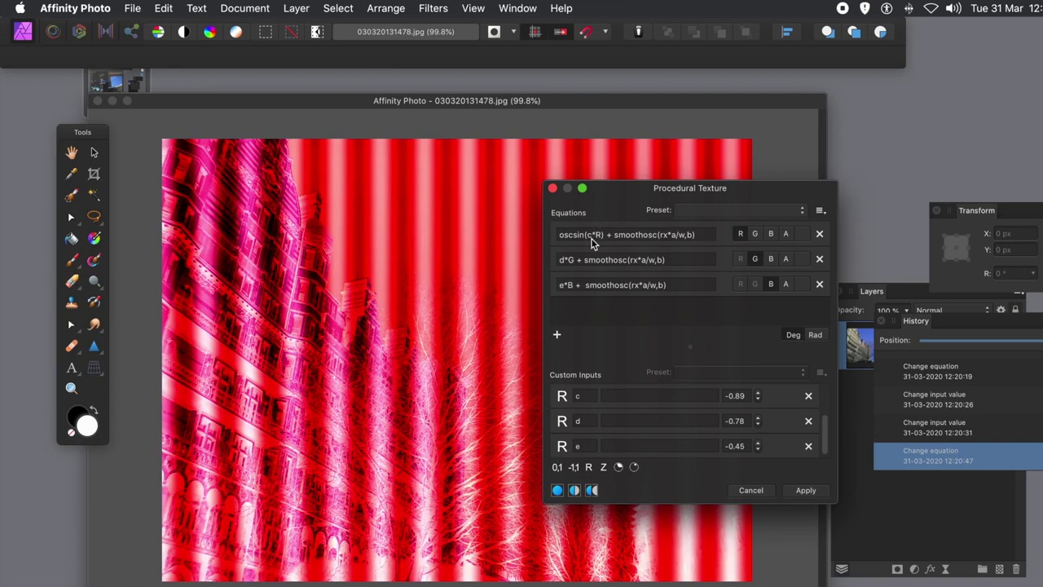
key("super+z")
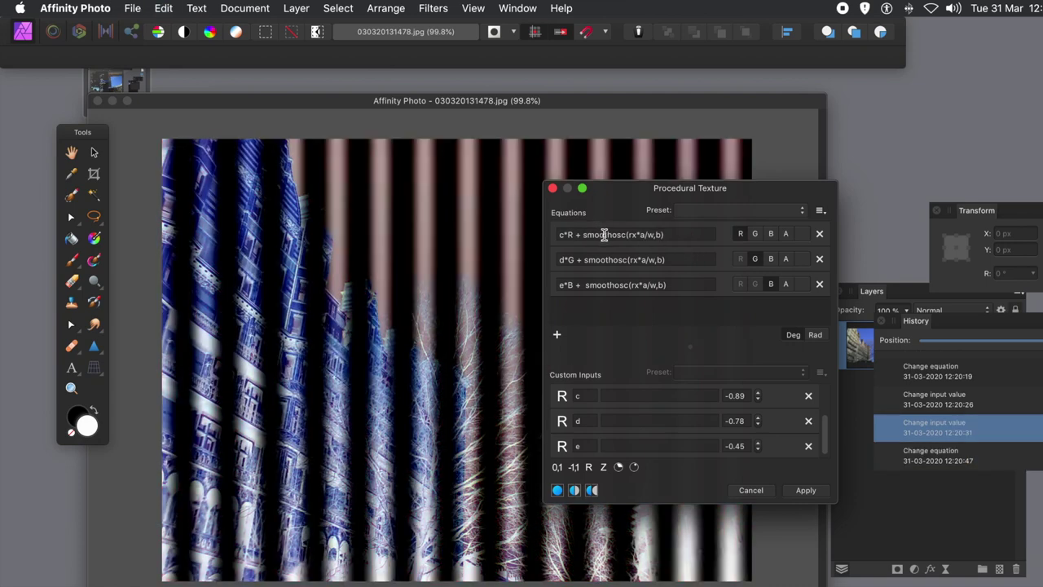
- Look over the equation presets without choosing one, then apply the blue striped texture
left_click(562, 234)
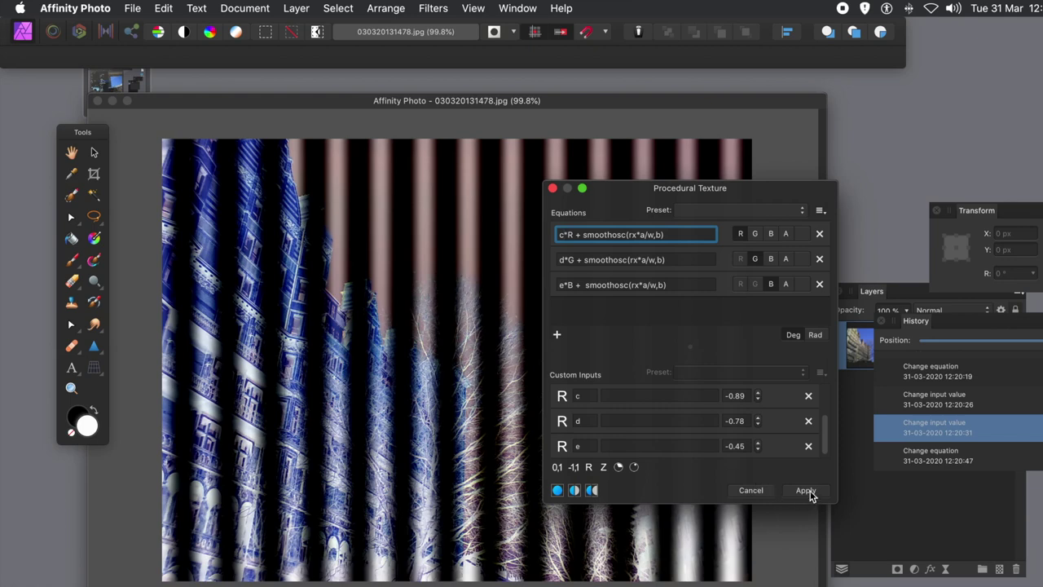
left_click(820, 212)
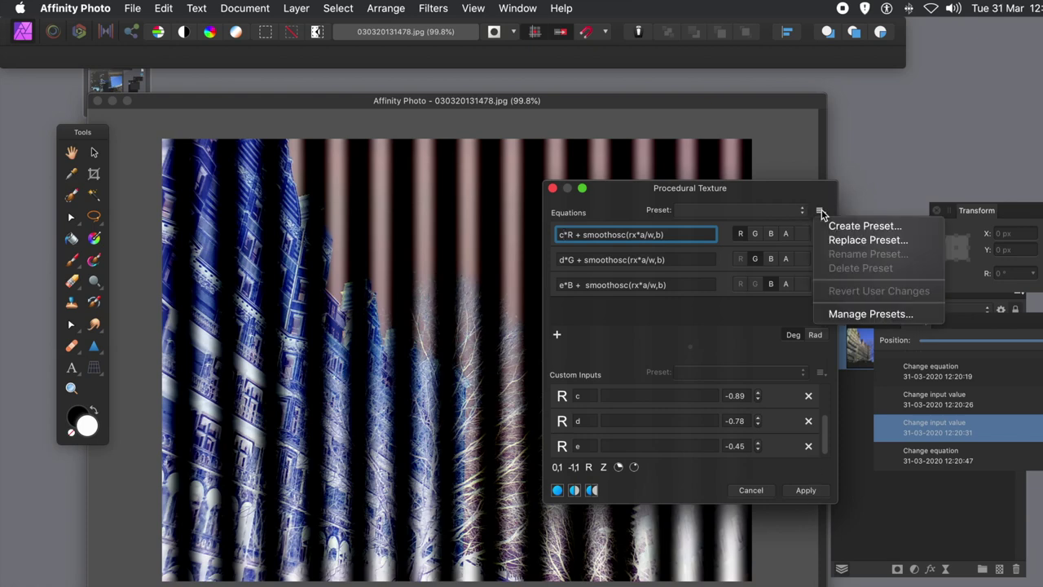
left_click(644, 324)
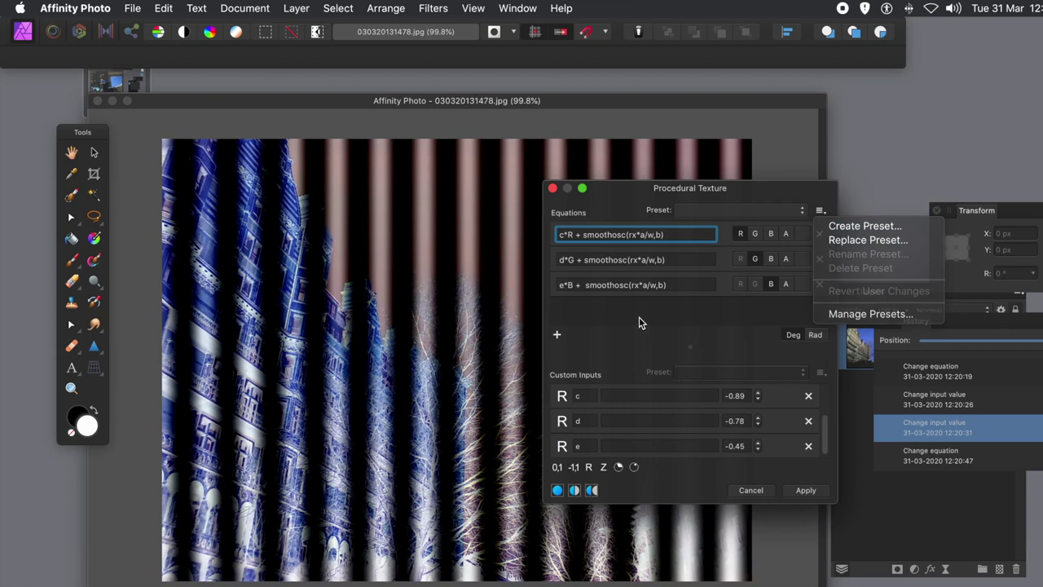
left_click(807, 491)
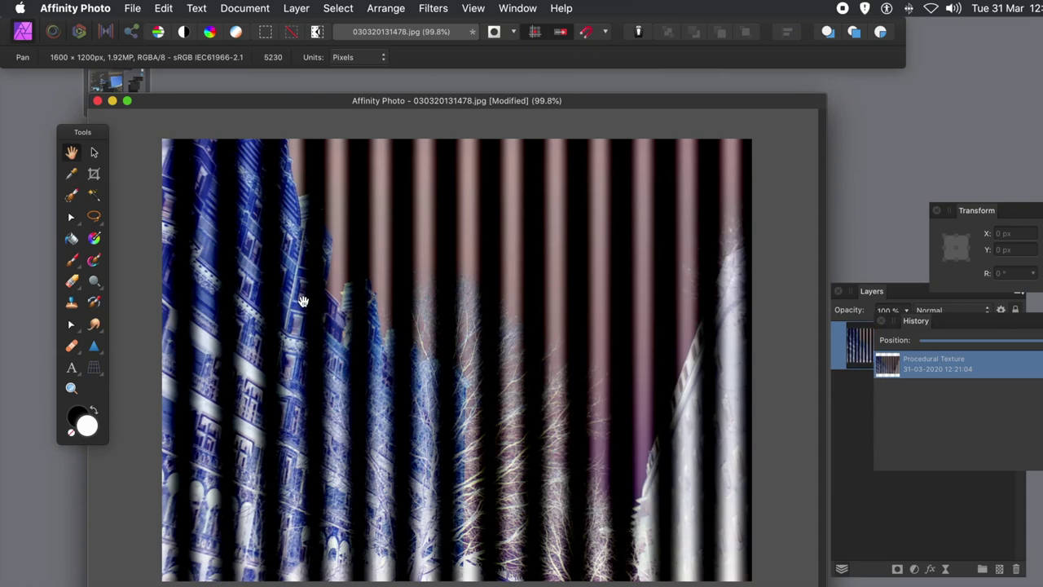
left_click(295, 10)
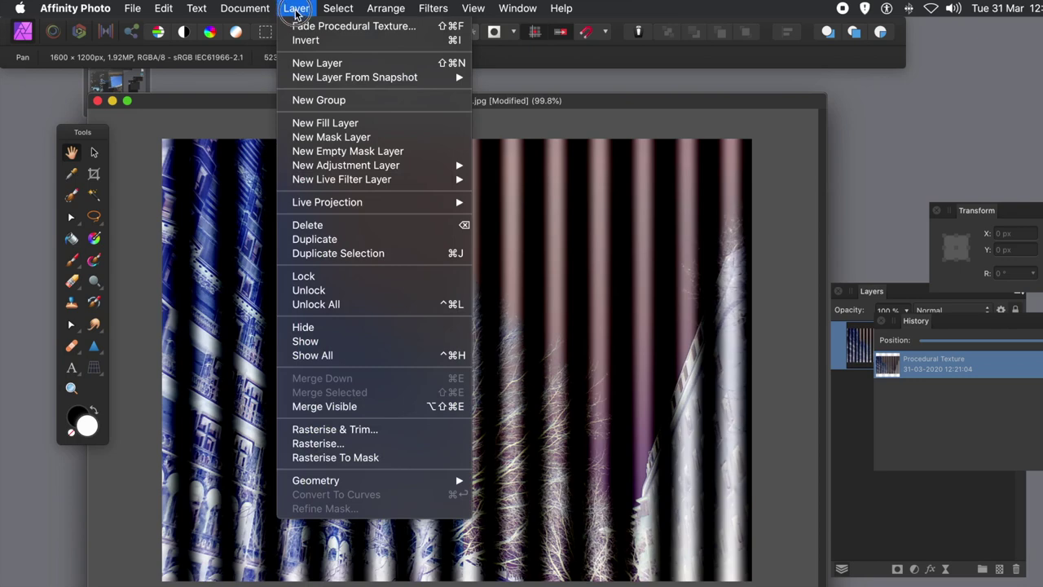
left_click(300, 29)
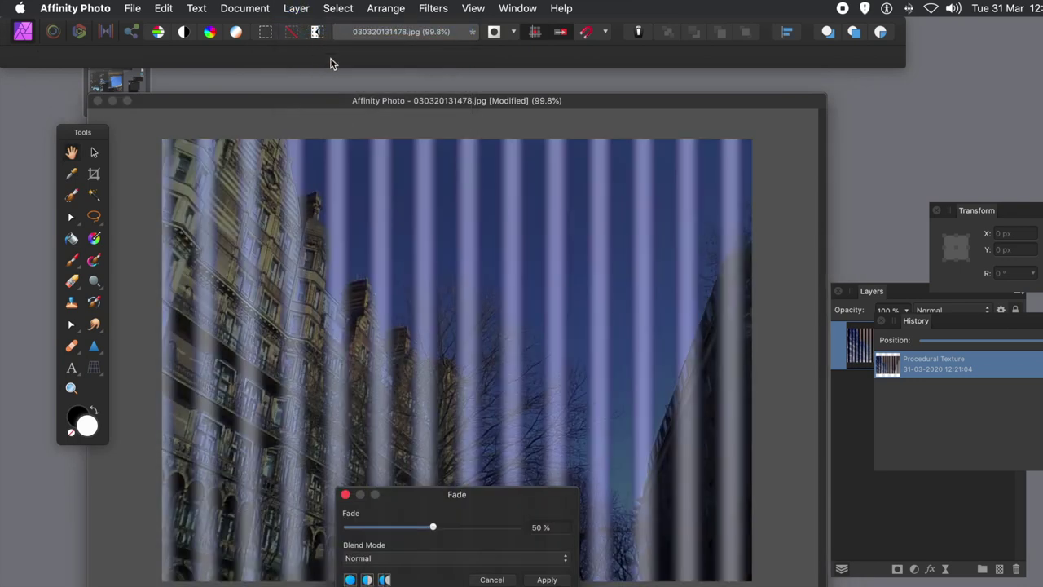
left_click_drag(419, 492, 555, 275)
left_click(549, 338)
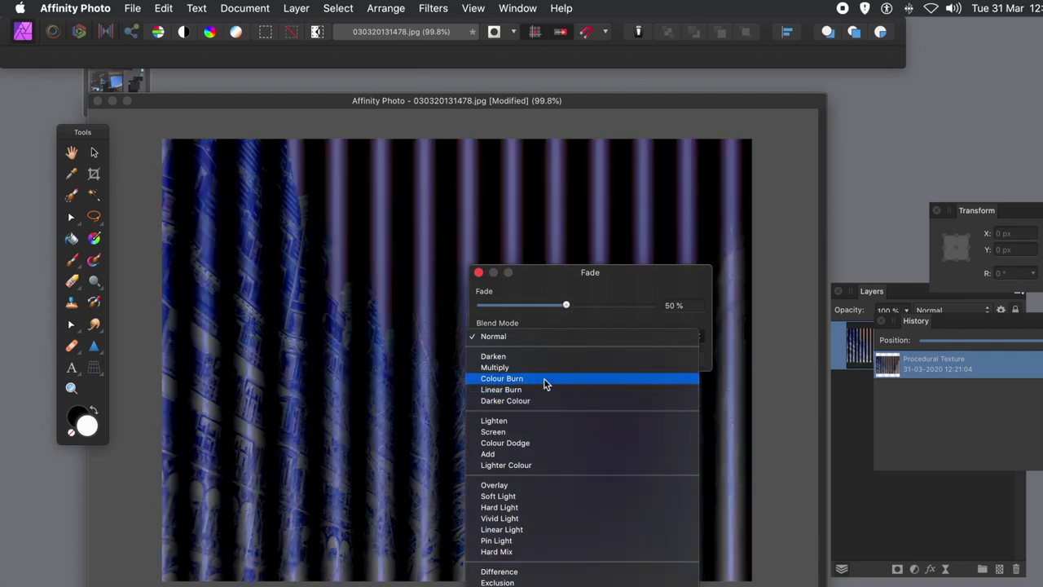
mouse_move(542, 380)
left_mouse_down()
mouse_move(535, 452)
mouse_move(536, 435)
mouse_move(522, 466)
mouse_move(531, 576)
left_mouse_up()
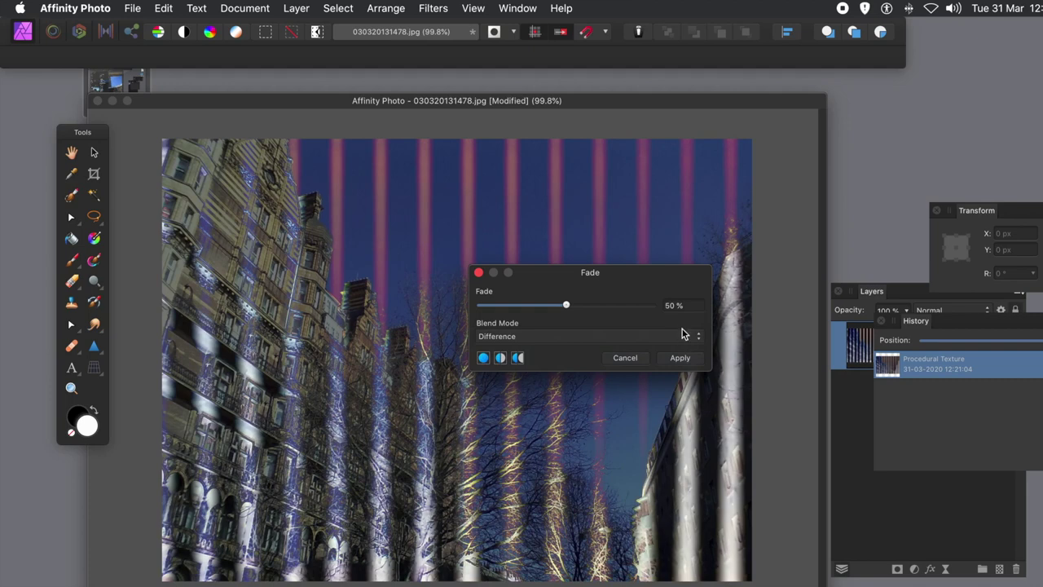
left_click(691, 360)
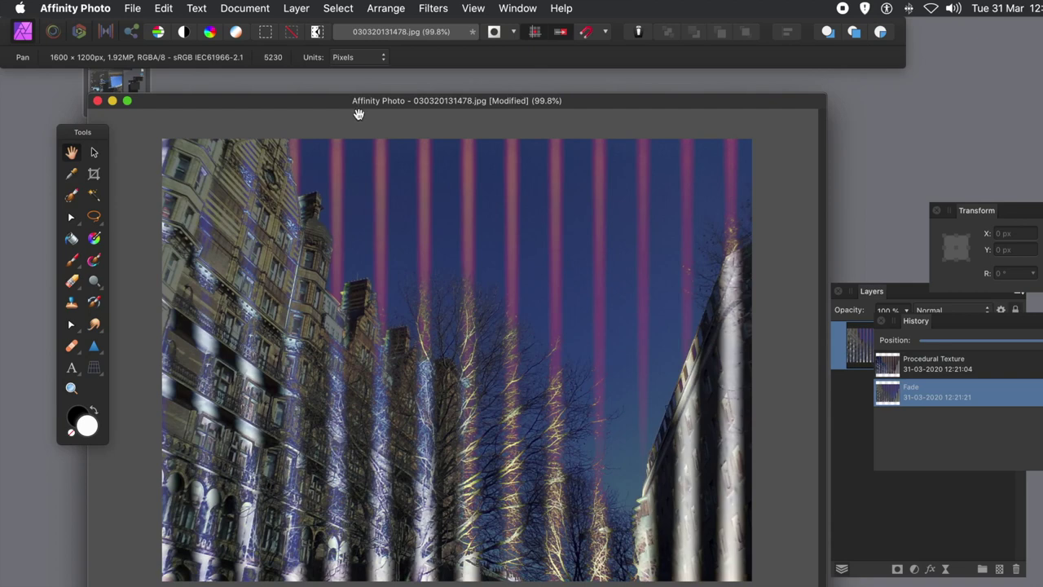
left_click(937, 360)
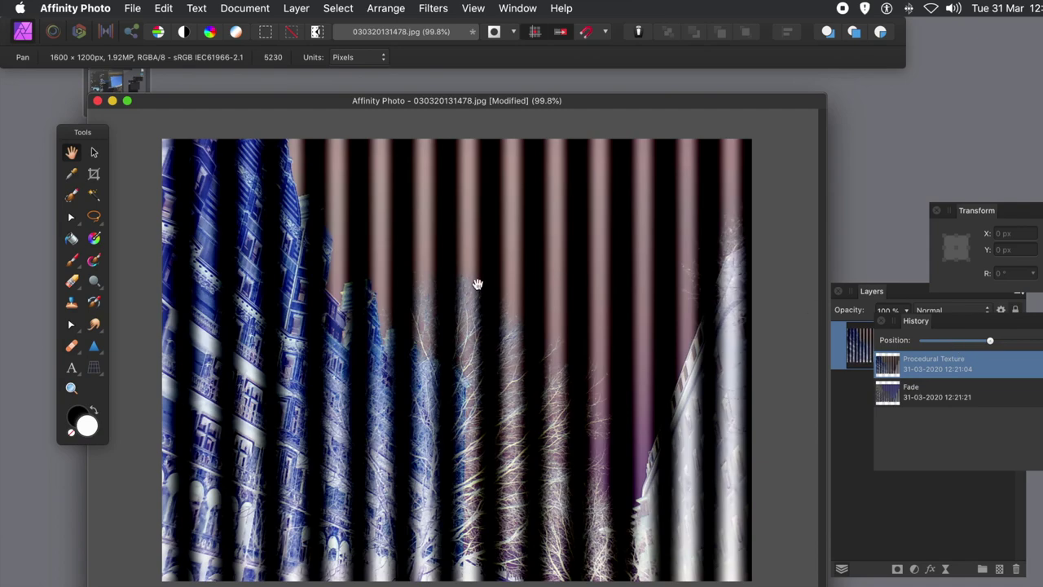
key("super+z")
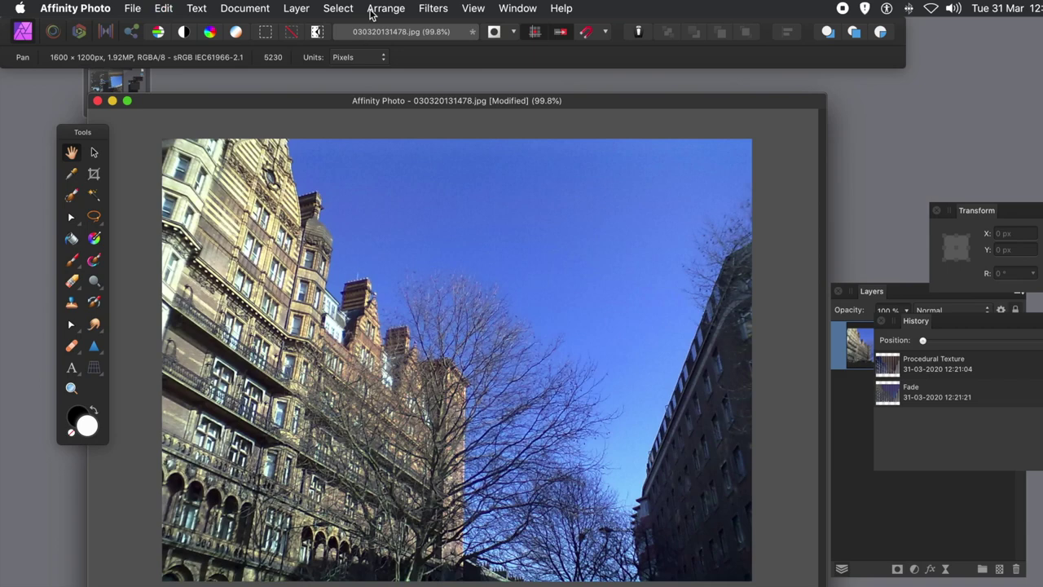
- Open a new Procedural Texture filter from Filters > Colours
left_click(427, 9)
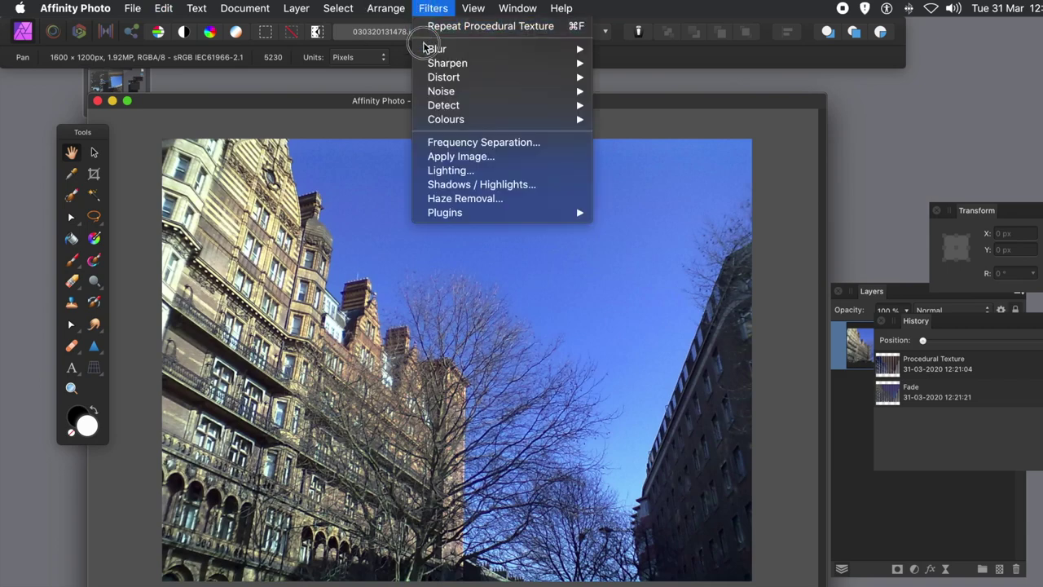
mouse_move(429, 85)
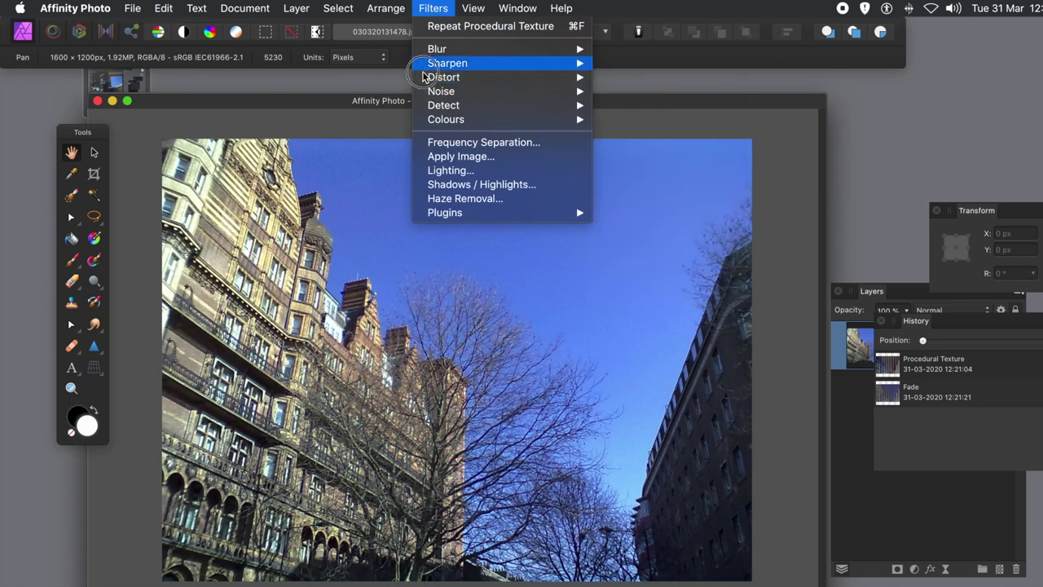
mouse_move(456, 120)
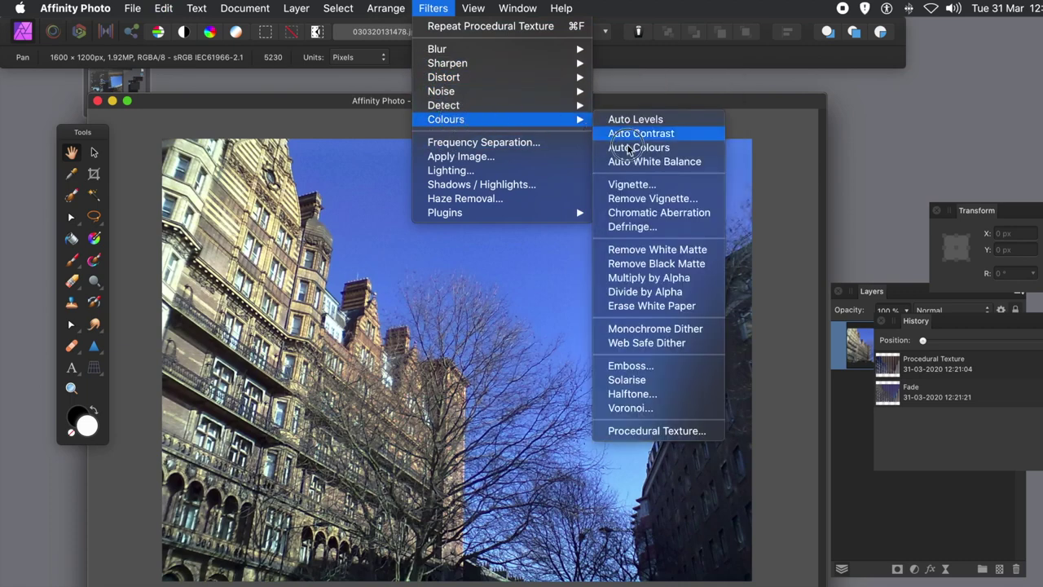
left_click(640, 430)
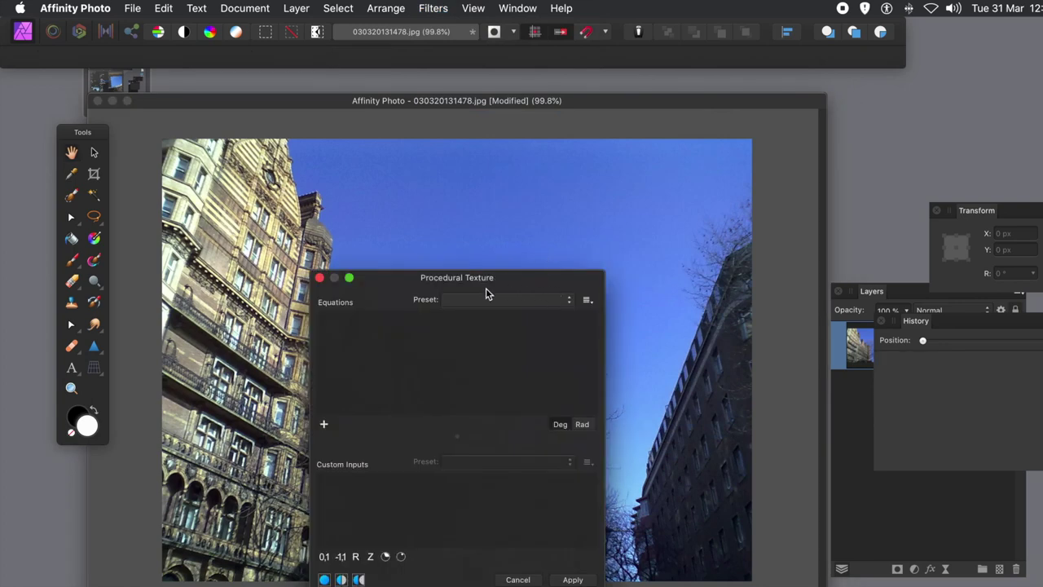
left_click_drag(486, 287, 522, 137)
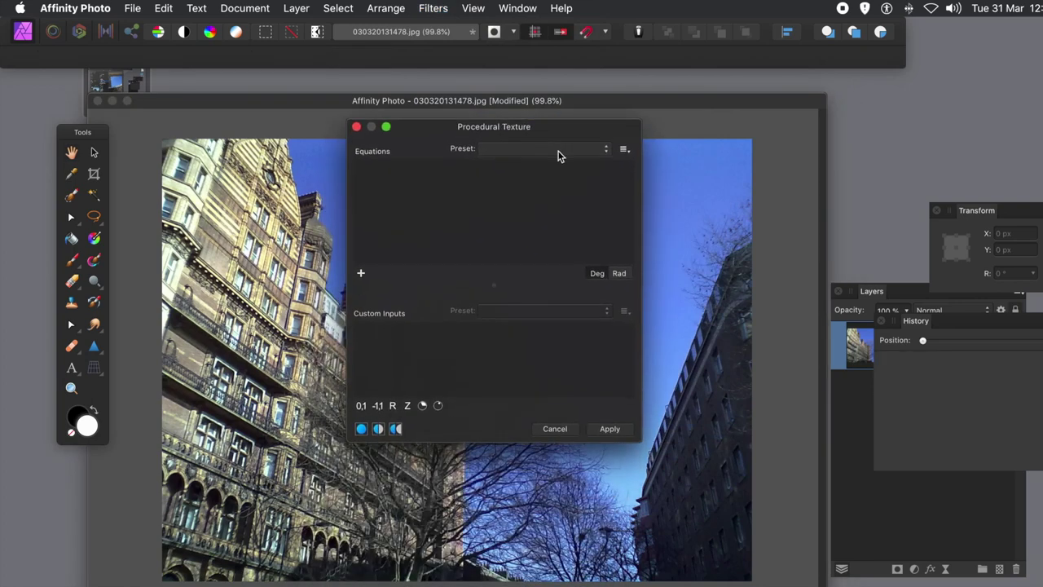
- Load the Voro 1 preset, cellnoise(rx/a,ry/b,c), giving grey cellular noise
left_click(559, 150)
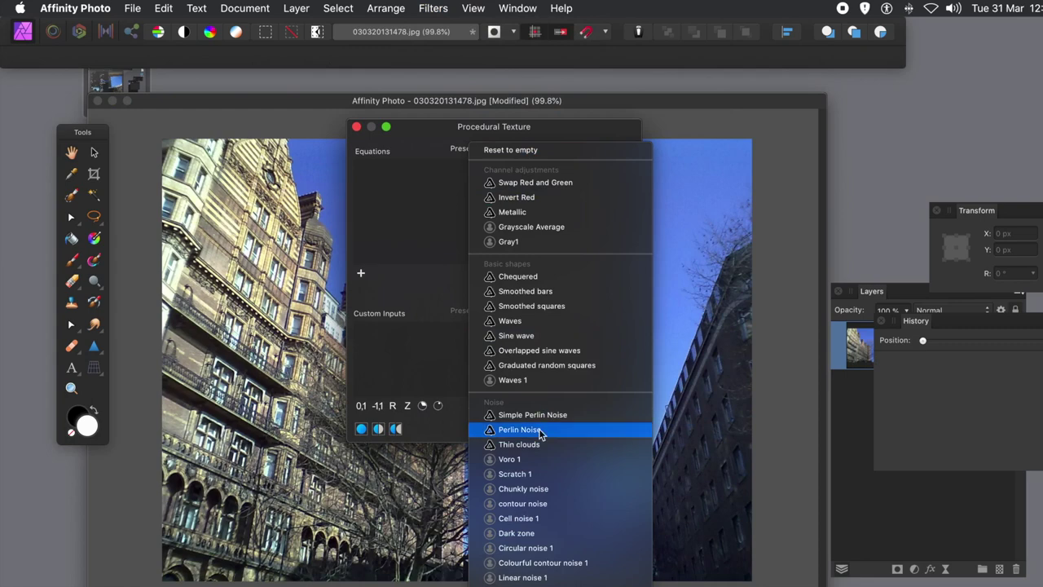
left_click(527, 462)
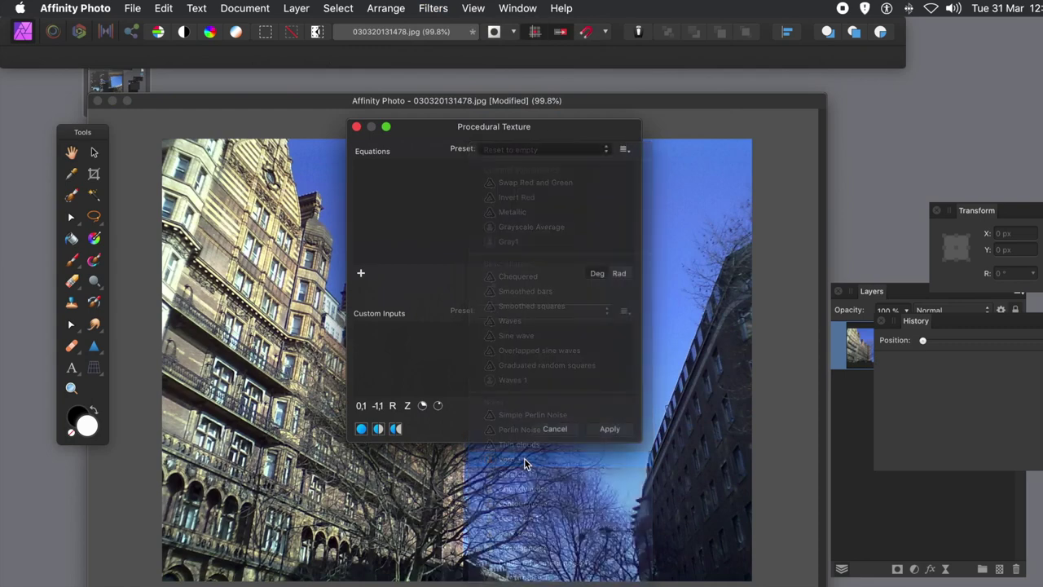
left_click(524, 460)
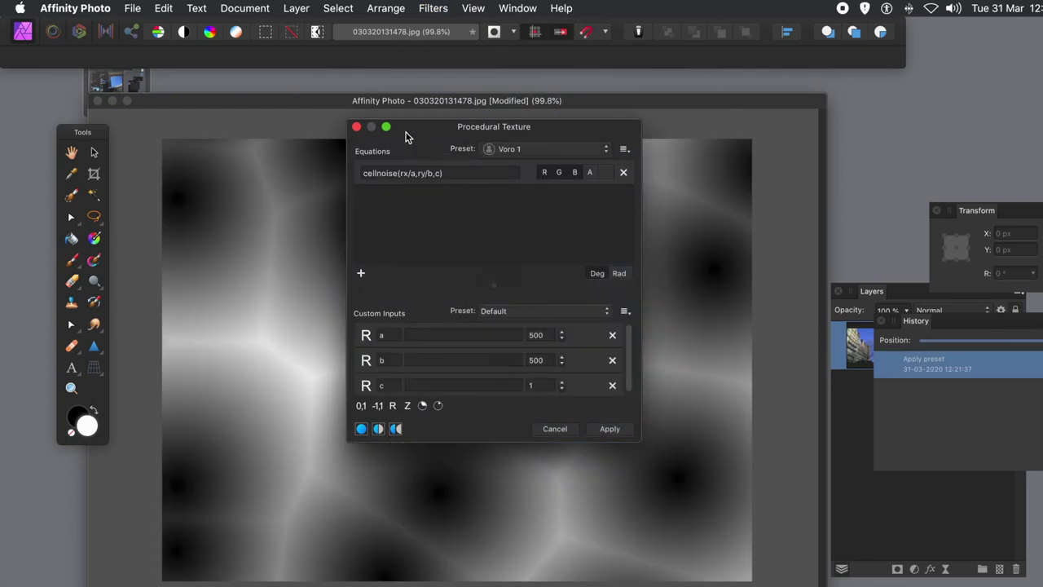
left_click_drag(407, 137, 638, 155)
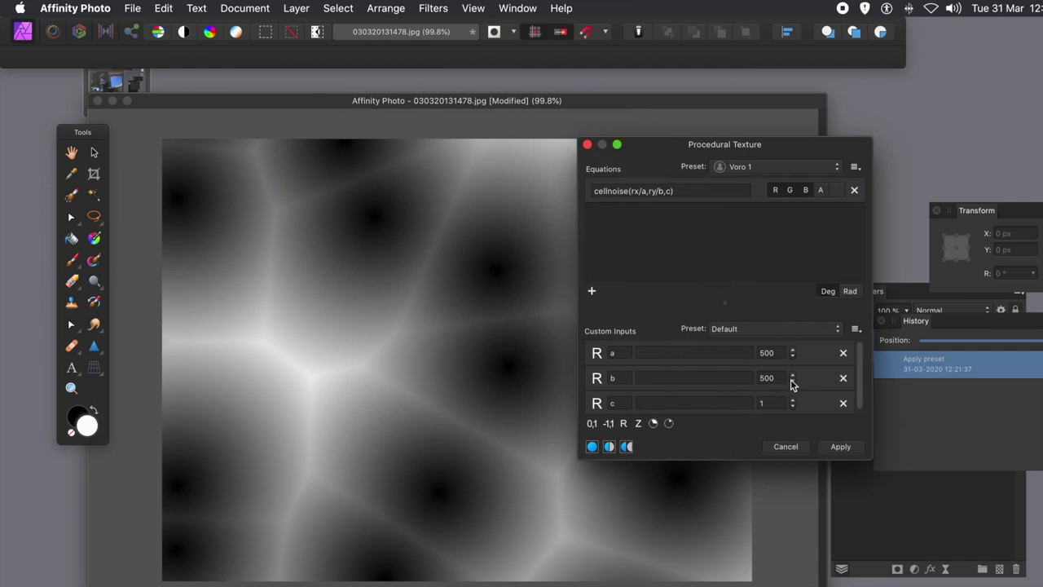
- Set input b to 99 and change the equation to R+cellnoise(rx/a,ry/b,c)
left_click_drag(789, 384, 793, 355)
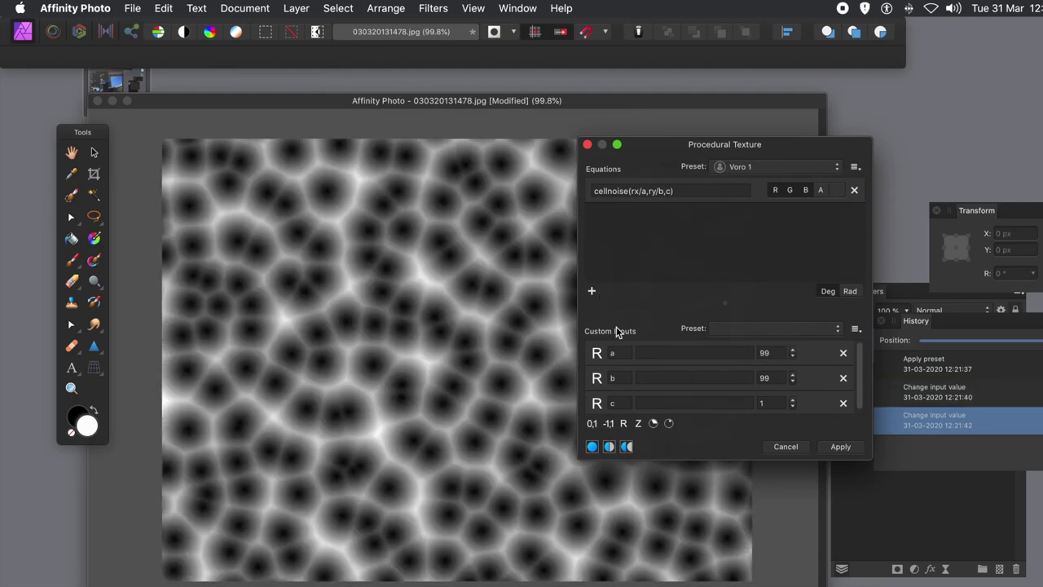
left_click(594, 190)
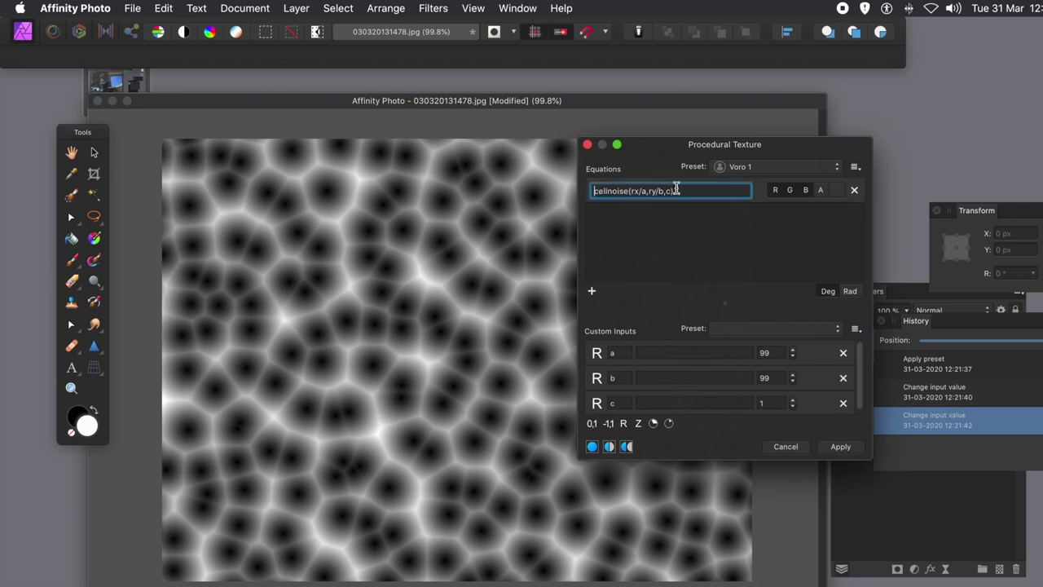
type("R")
type("_+")
key("BackSpace")
key("BackSpace")
type("_")
key("BackSpace")
type("+")
key("Return")
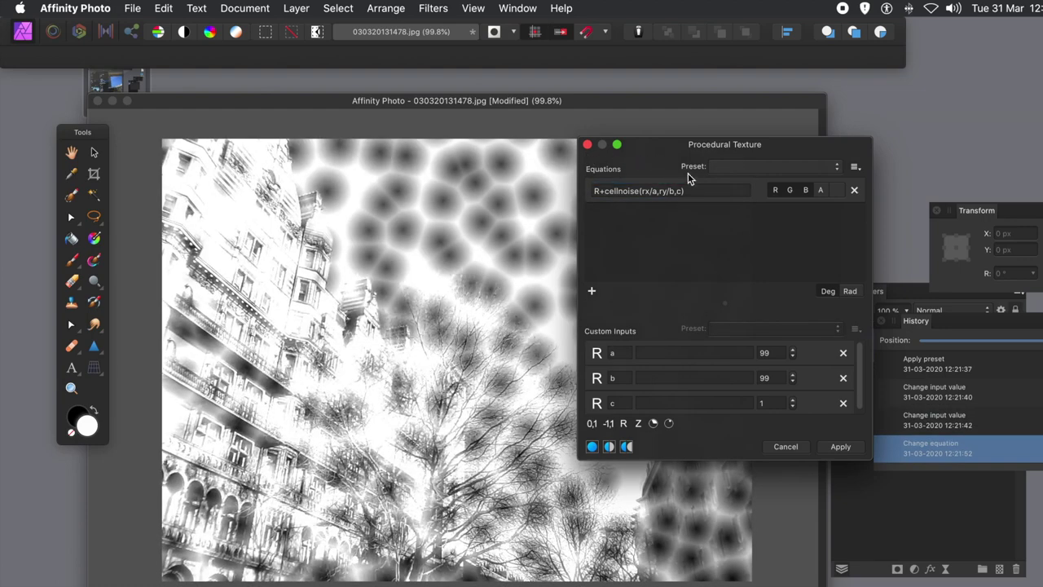
left_click_drag(682, 191, 550, 165)
key("super+c")
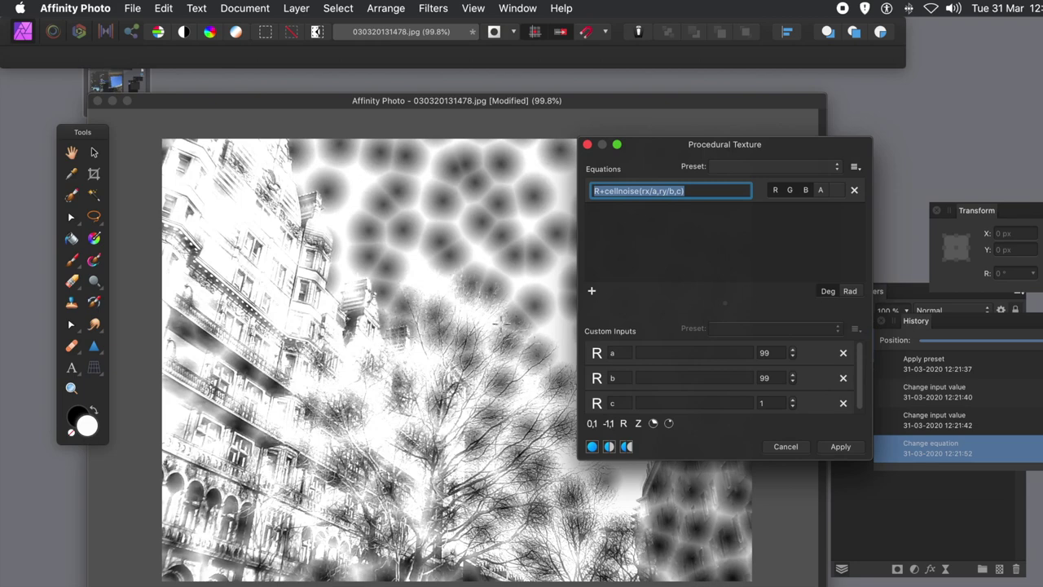
- Add two equation rows and paste the R+cellnoise expression into both
left_click(591, 290)
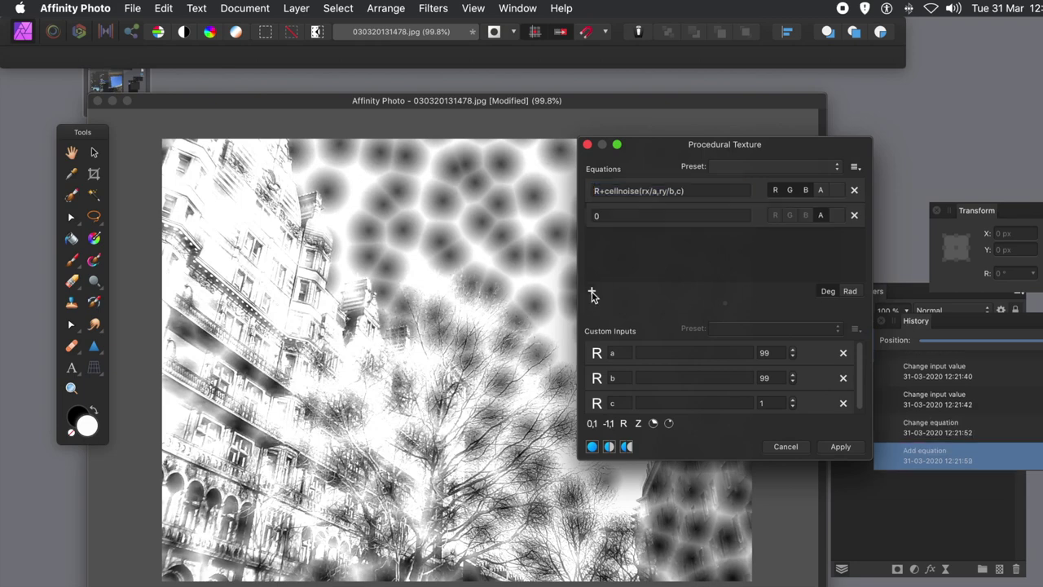
left_click(592, 291)
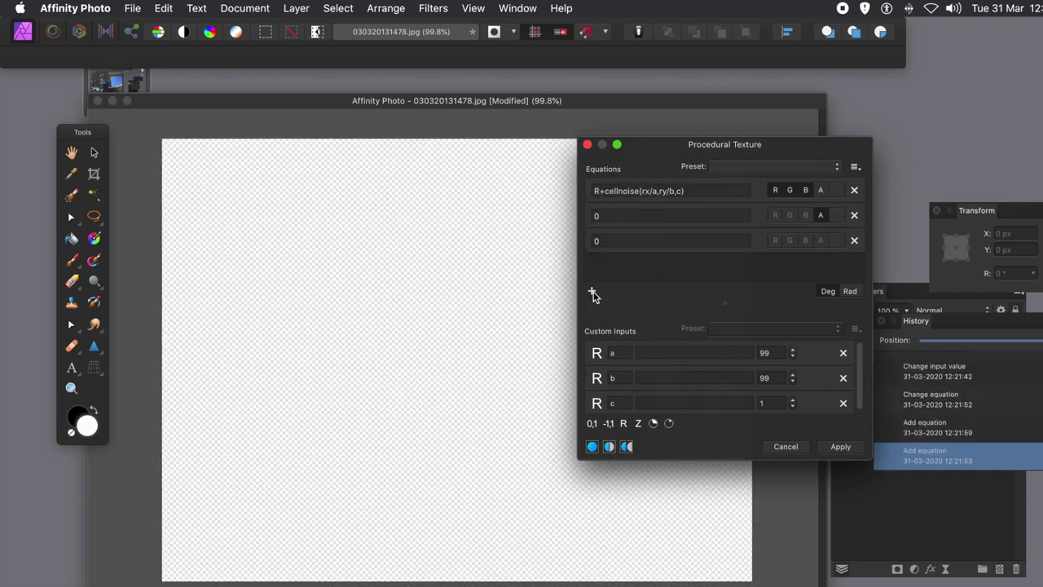
double_click(613, 214)
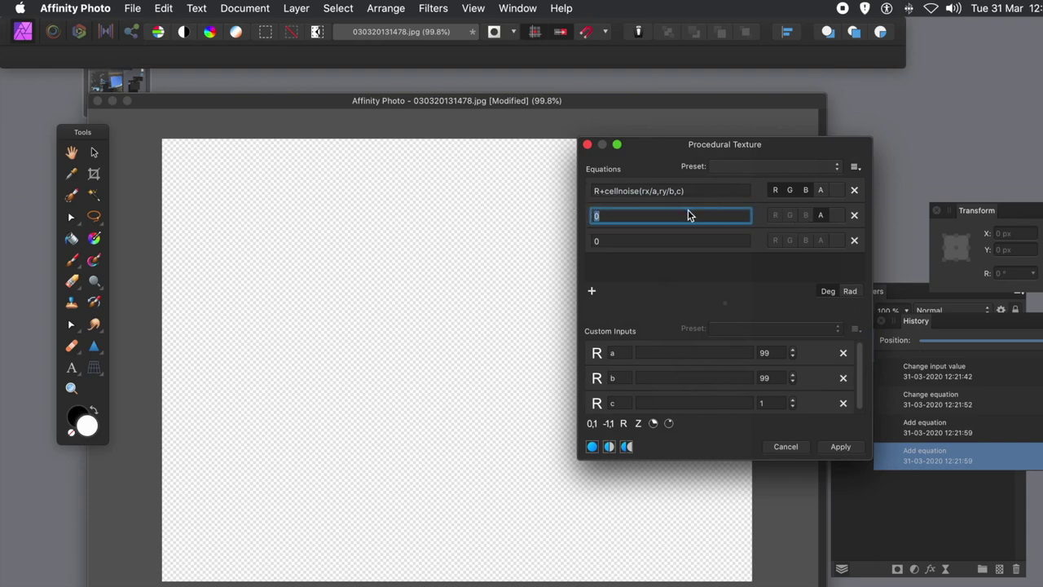
key("super+v")
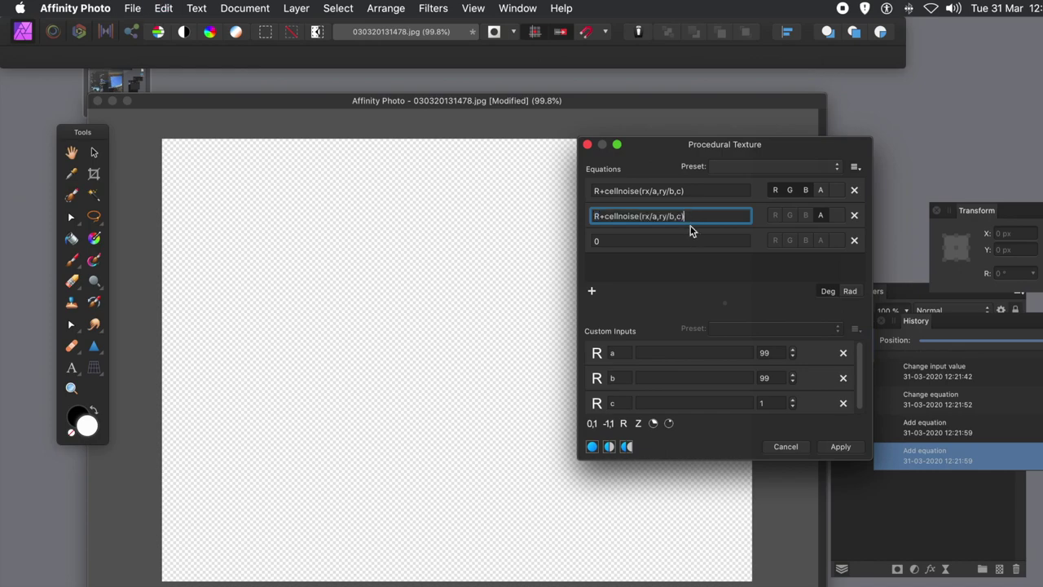
left_click(611, 237)
key("super+v")
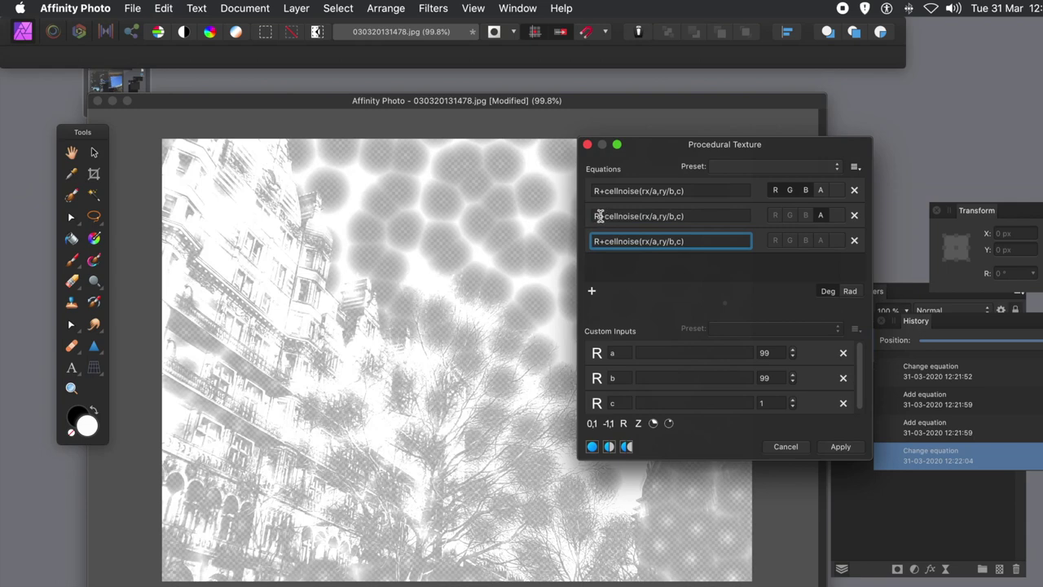
- Change the new rows' leading R to G and B respectively
left_click(594, 215)
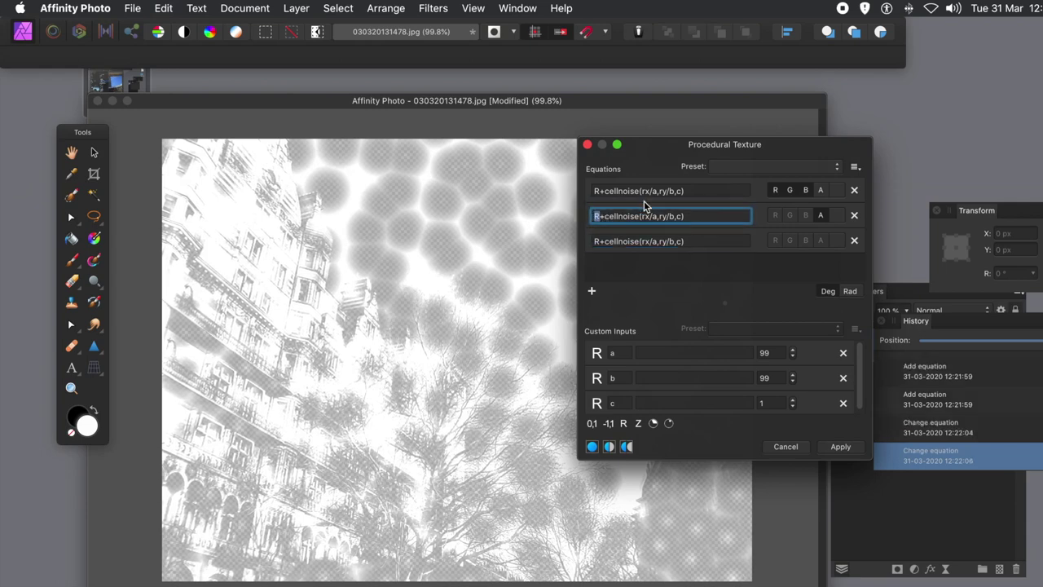
type("G")
left_click(595, 241)
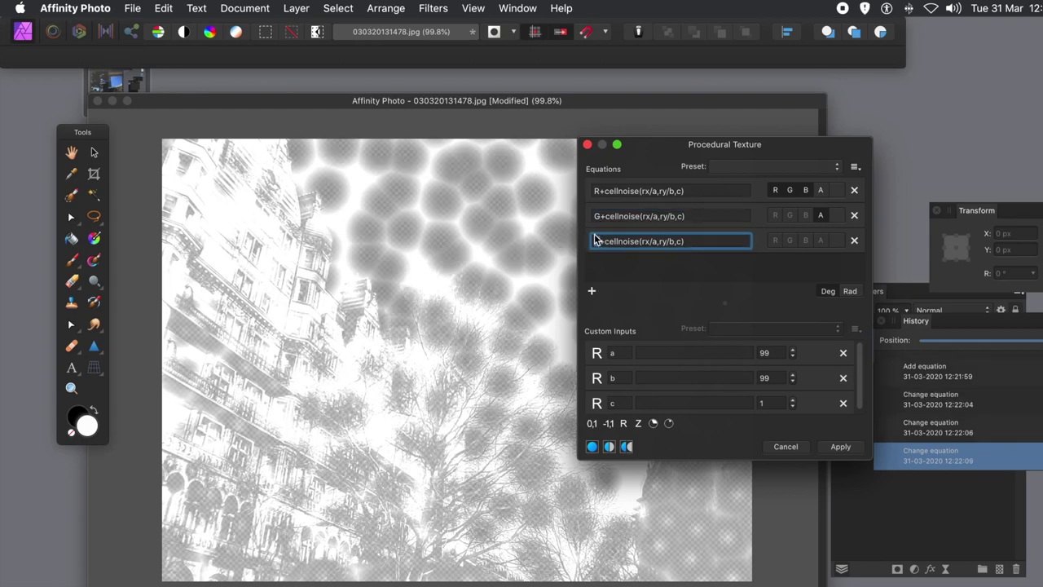
type("B")
key("Return")
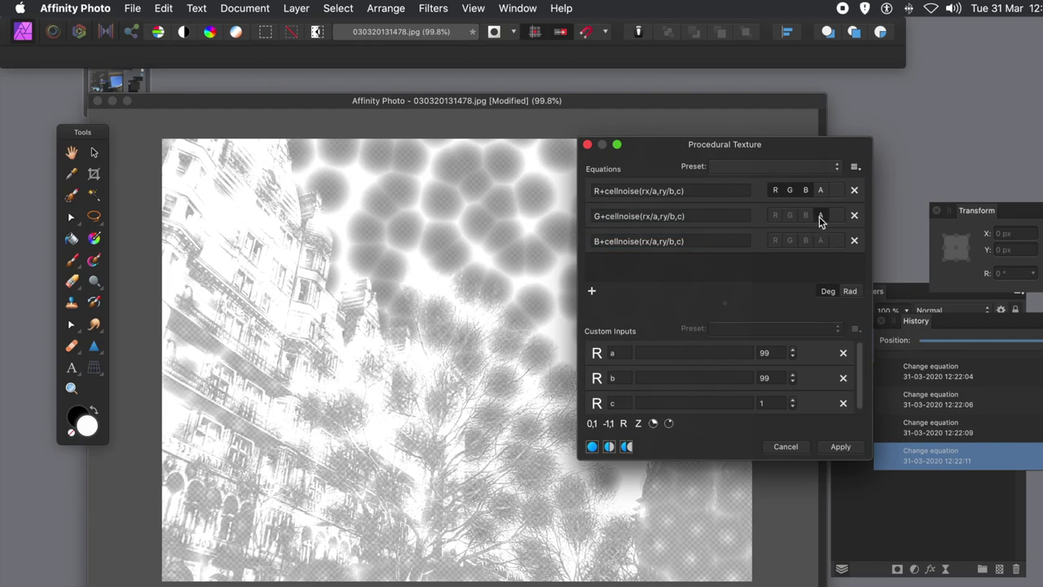
- Limit the first equation to the red channel and the second to green
left_click(804, 190)
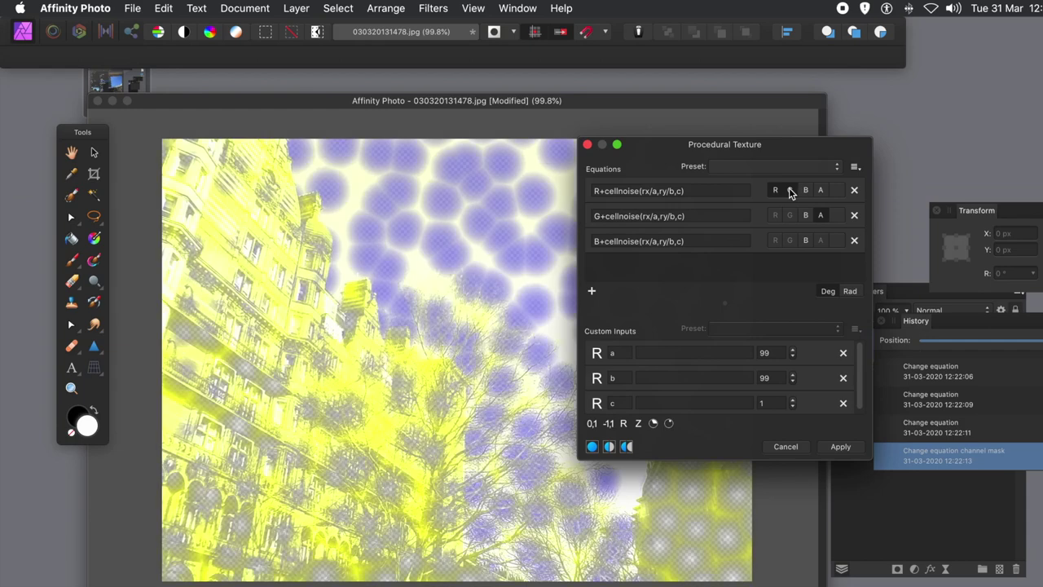
left_click(790, 190)
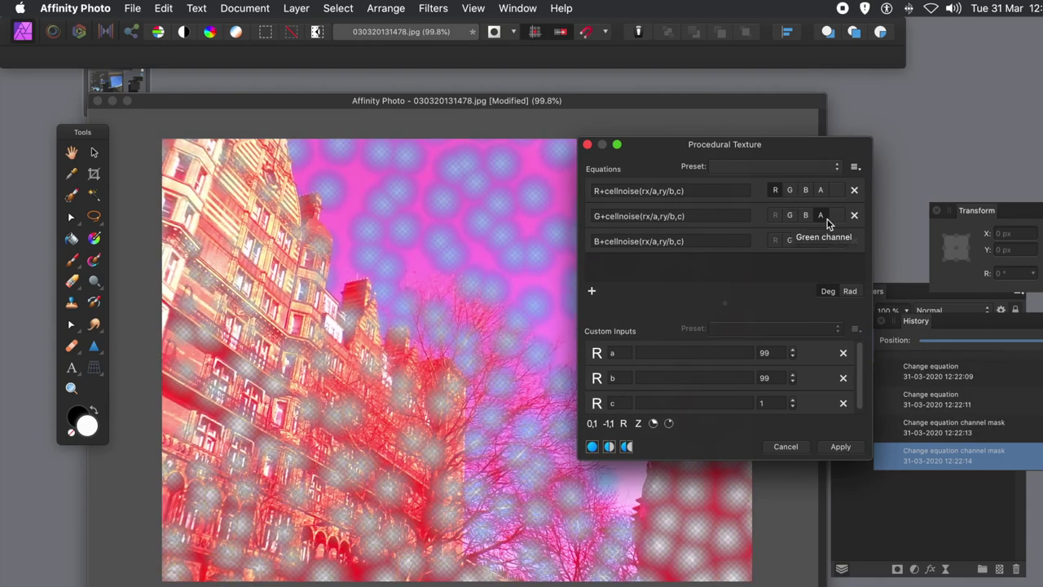
left_click(789, 215)
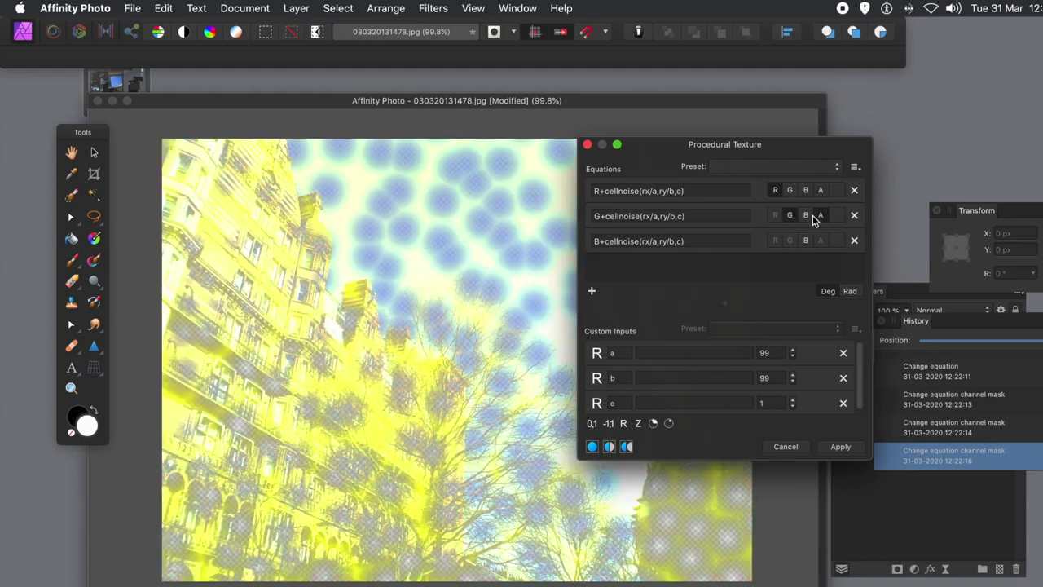
left_click(815, 215)
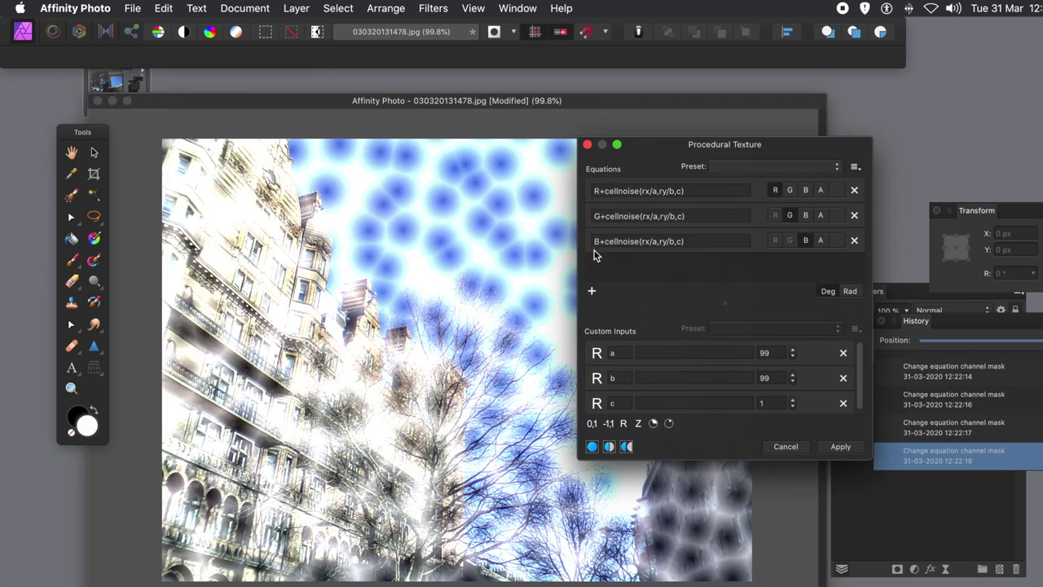
left_click(596, 190)
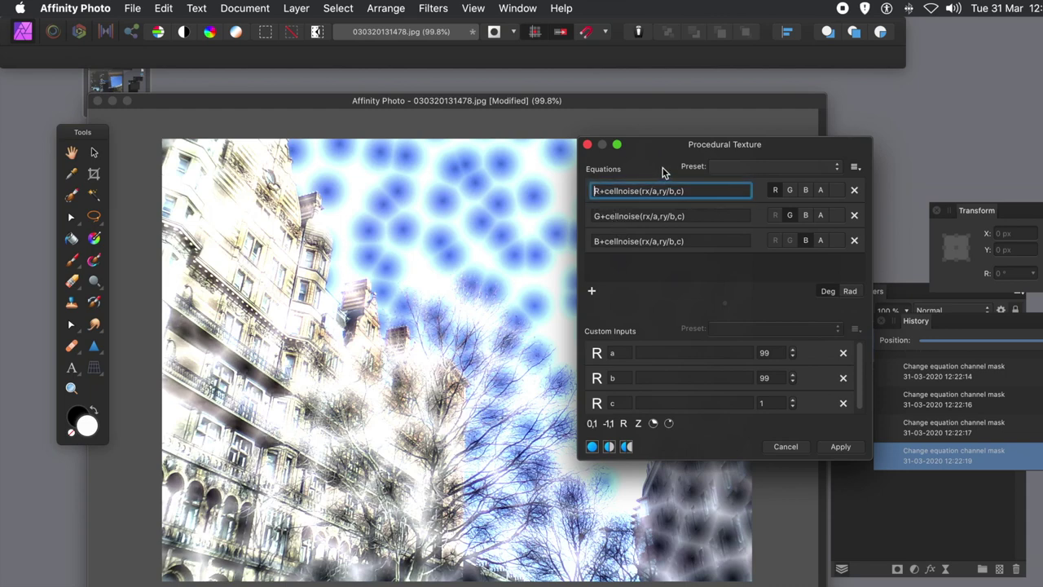
- Add three real-number custom inputs, d, e and f
left_click(623, 424)
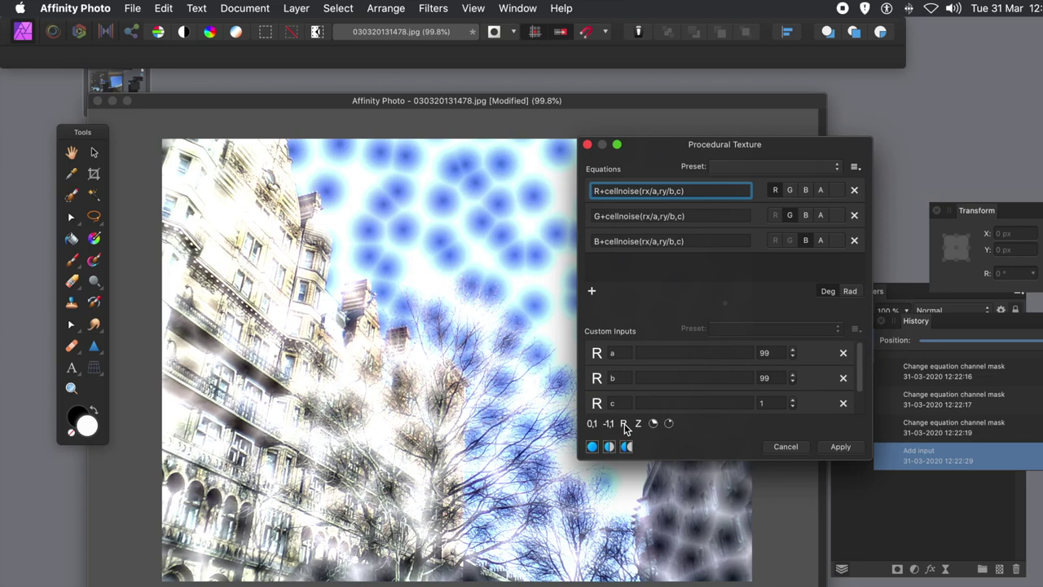
left_click(623, 424)
left_click(624, 423)
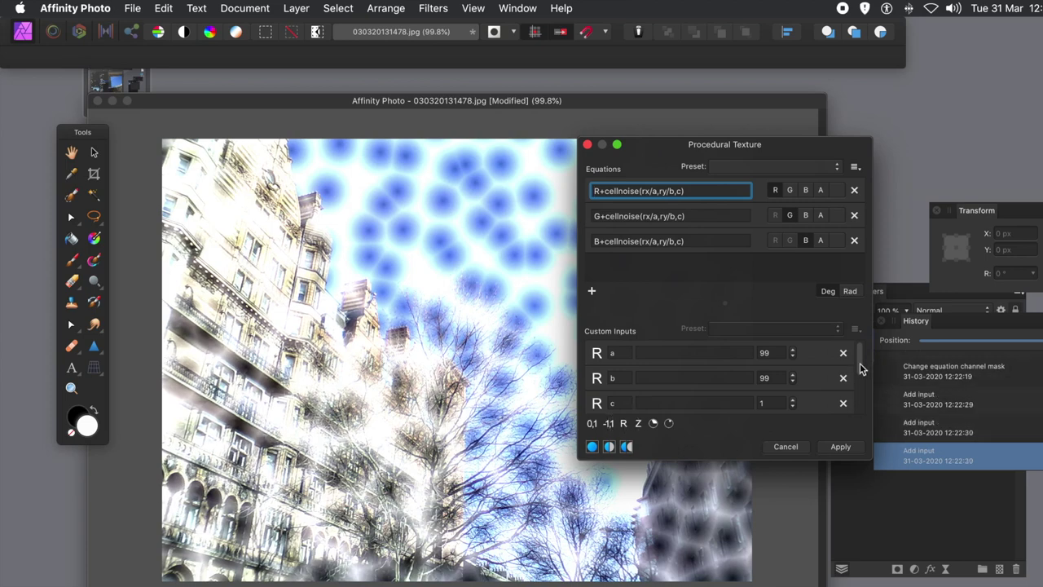
left_click_drag(861, 369, 861, 396)
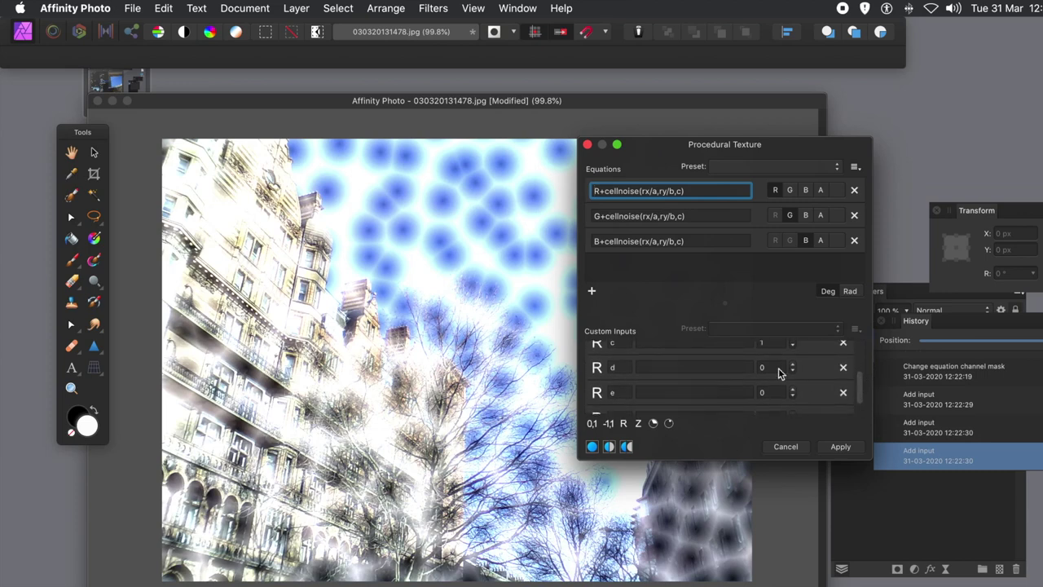
- Set inputs d, e and f to 0.32, 0.45 and 0.56
left_click(766, 366)
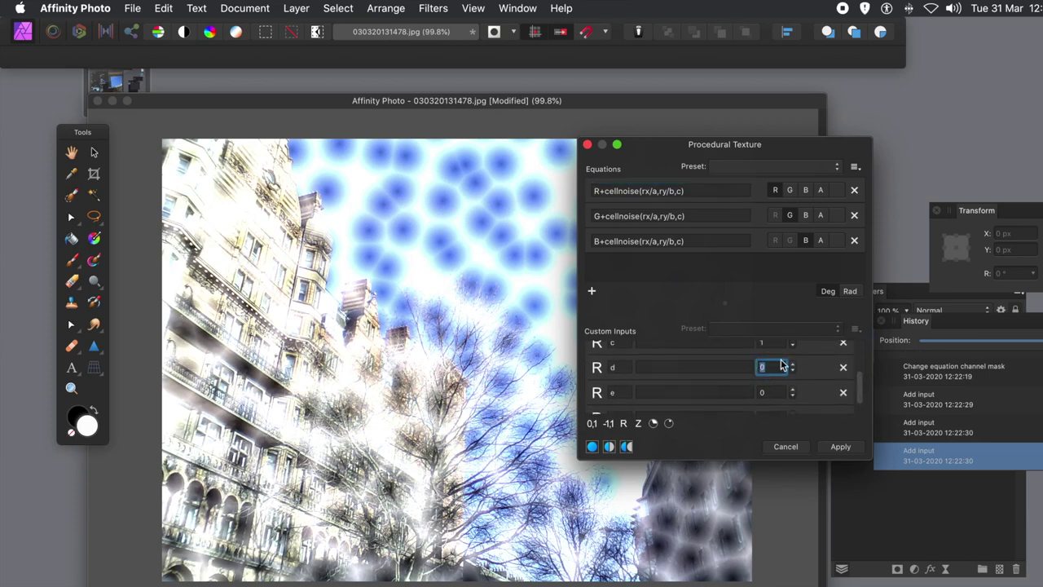
type("0.32")
key("Return")
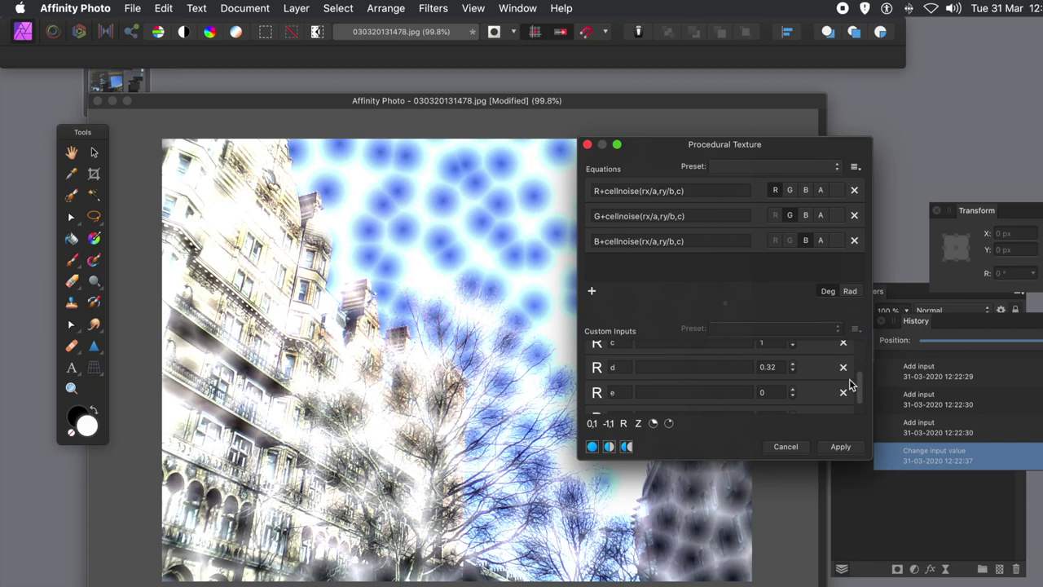
left_click(768, 392)
type("0")
scroll(856, 398, "down", 2)
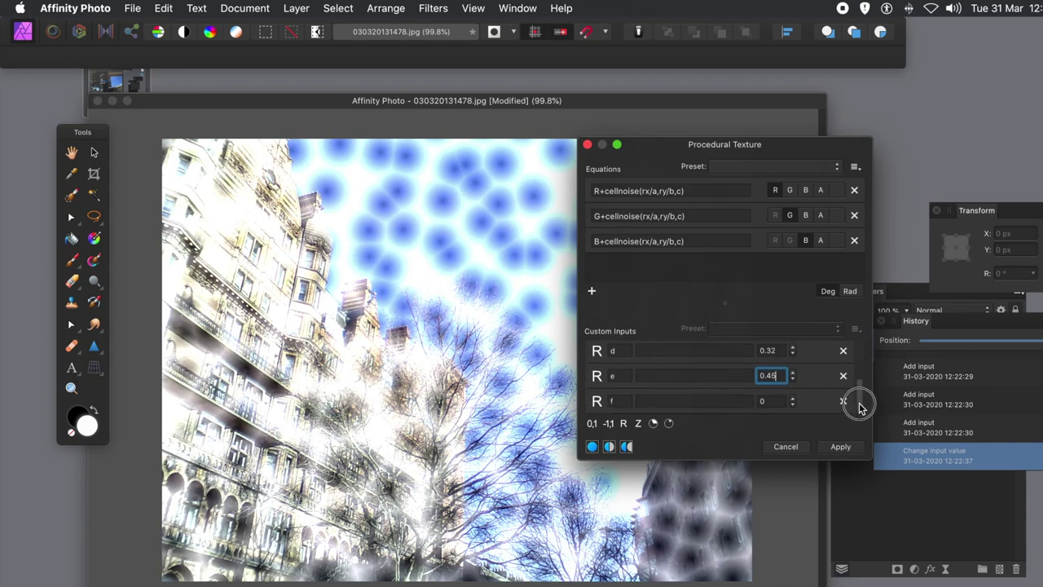
left_click(767, 401)
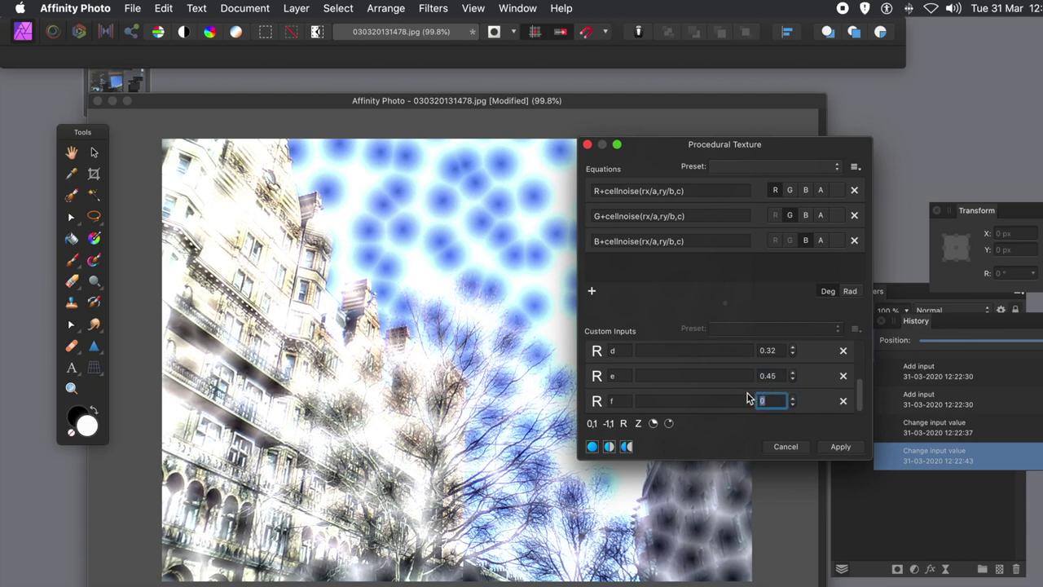
type("0.56")
key("Return")
- Prefix the R, G and B equations with d*, e* and f* to scale each channel
left_click(614, 241)
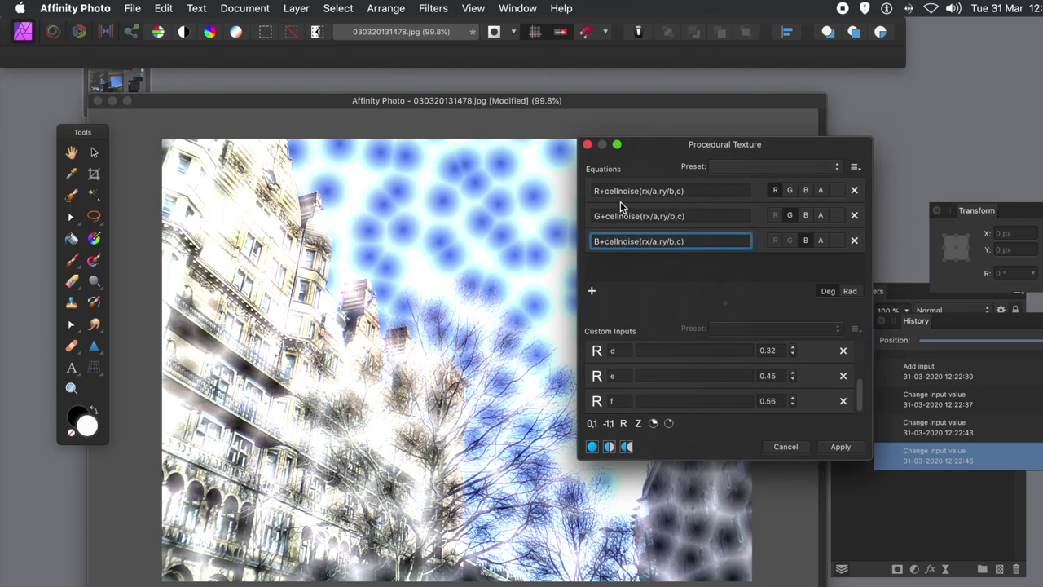
left_click(594, 190)
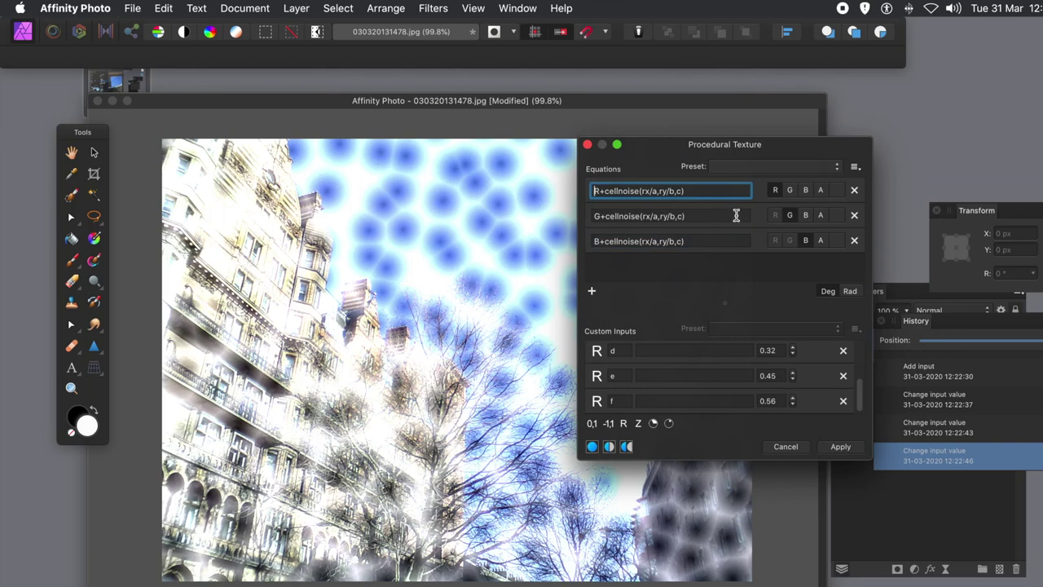
type("d")
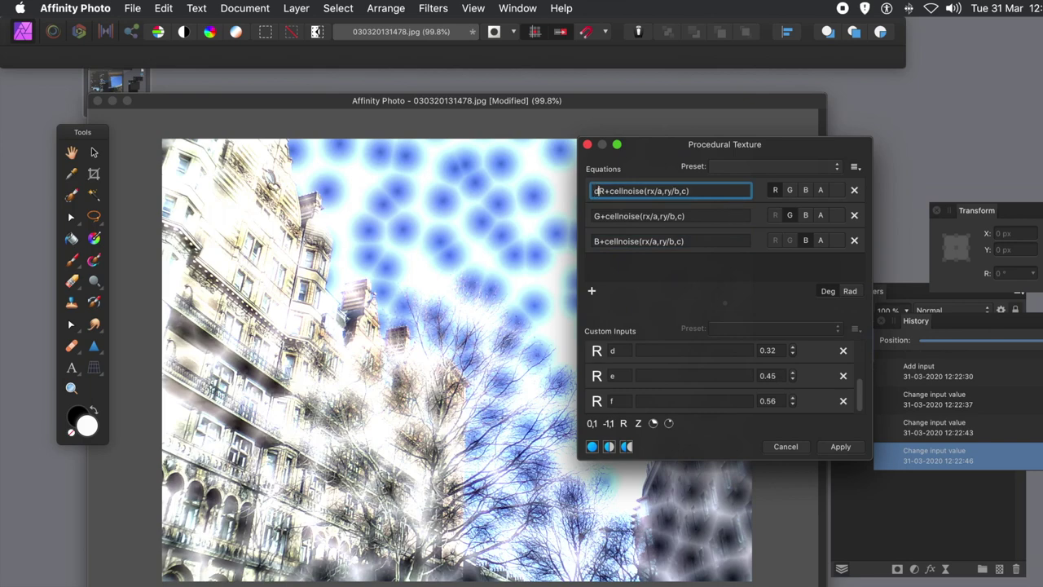
type("*")
left_click(596, 217)
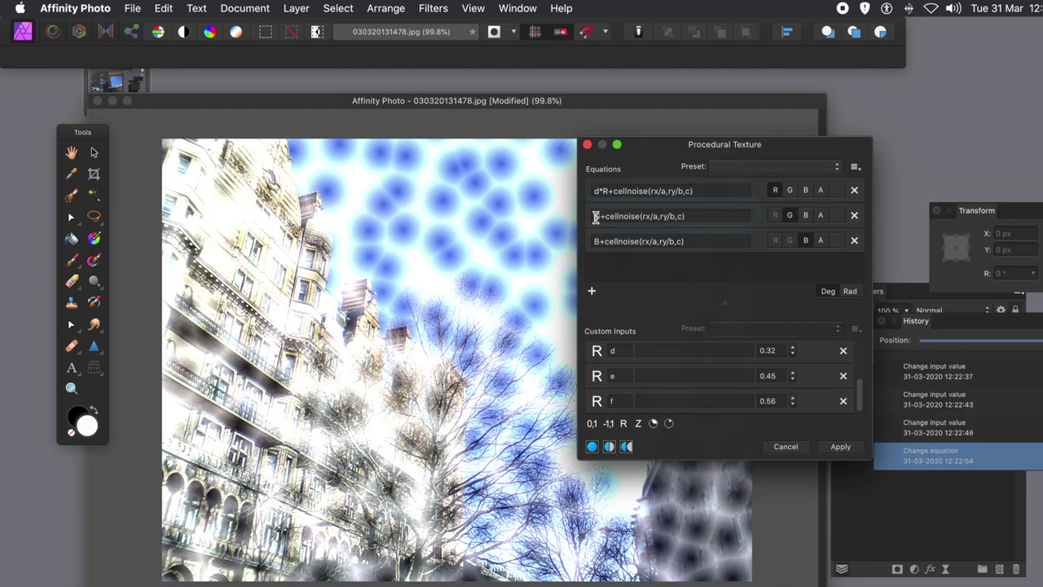
type("e")
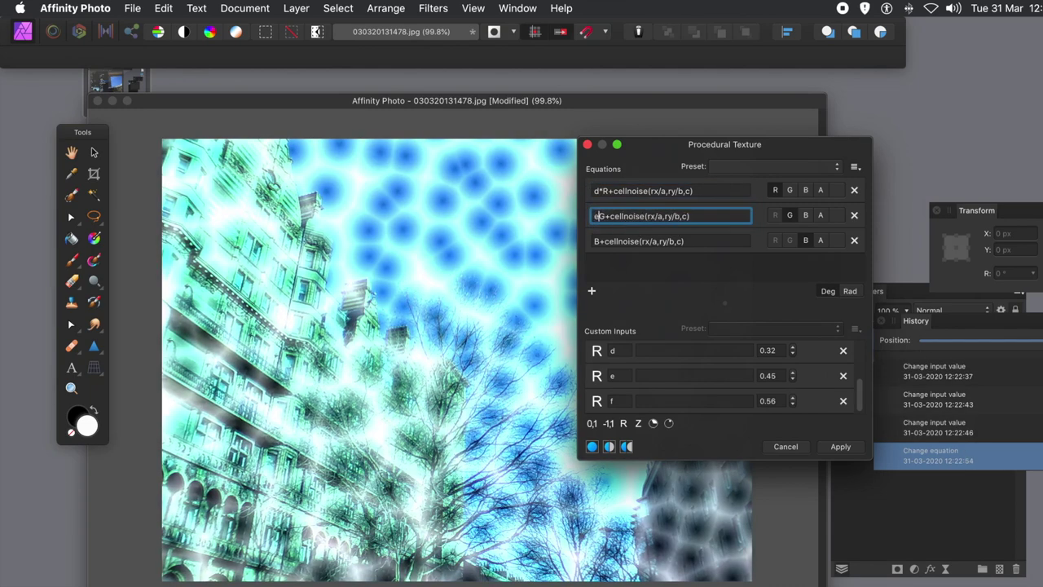
type("*")
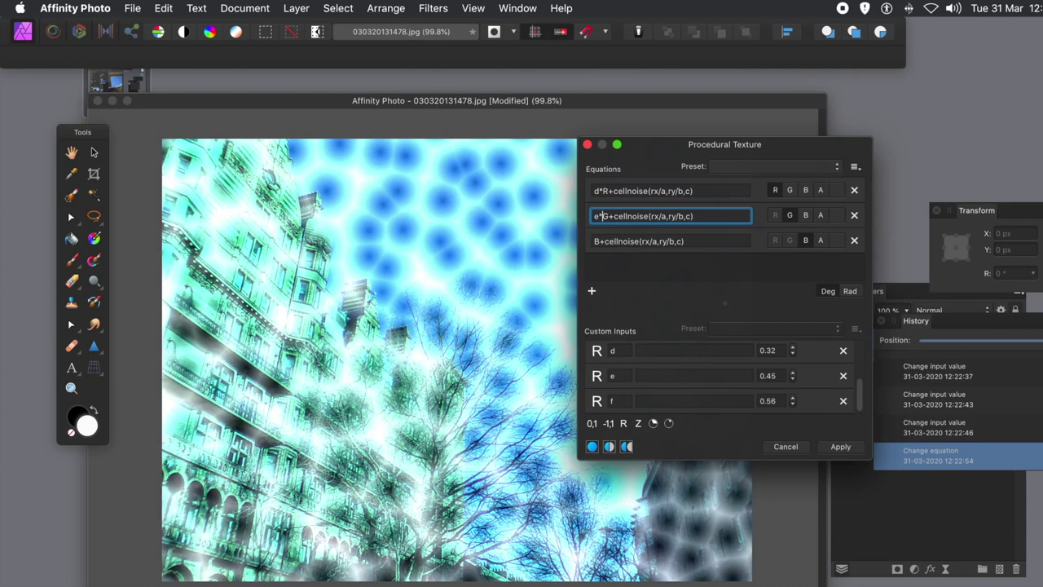
left_click(595, 241)
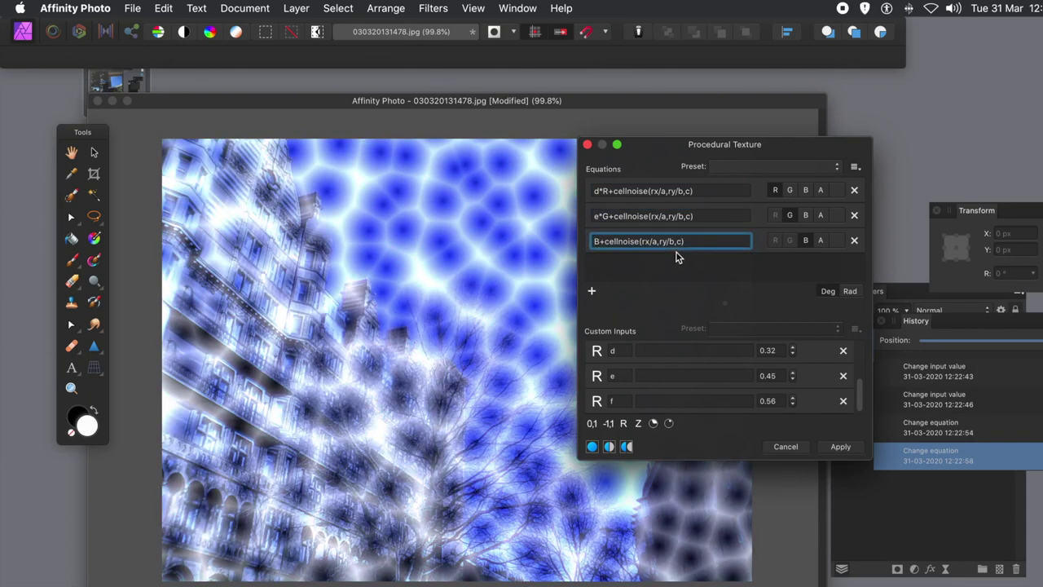
type("f")
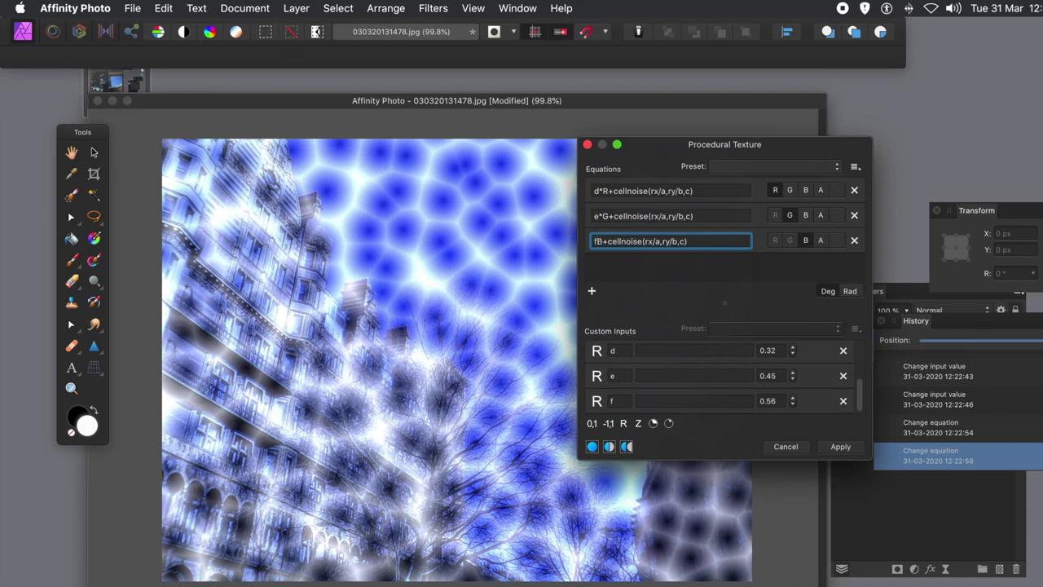
type("*")
key("Return")
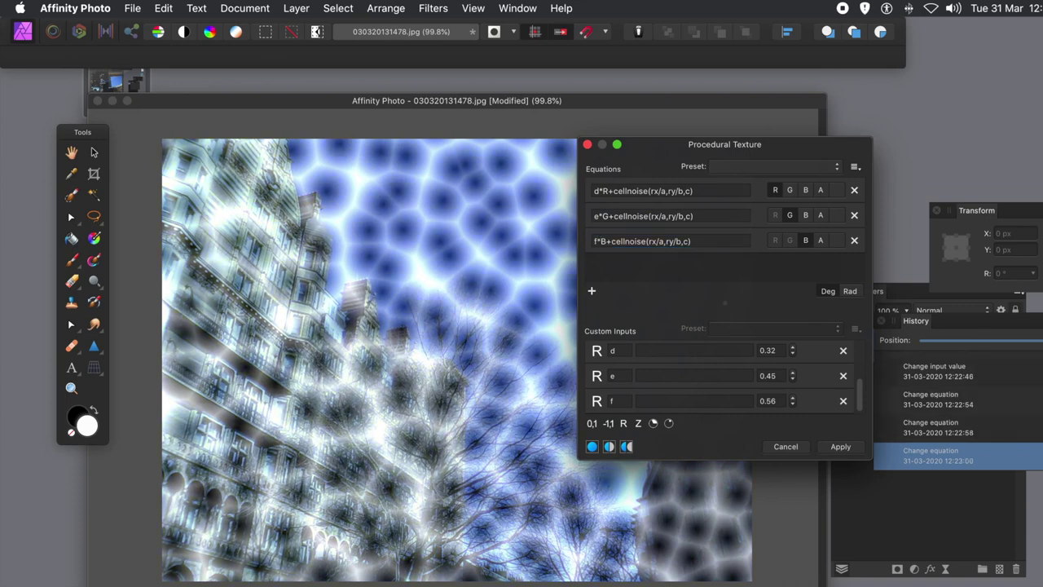
- Step input f through a few trial values, then enter -1.3 for f
left_click(794, 398)
left_click(794, 398)
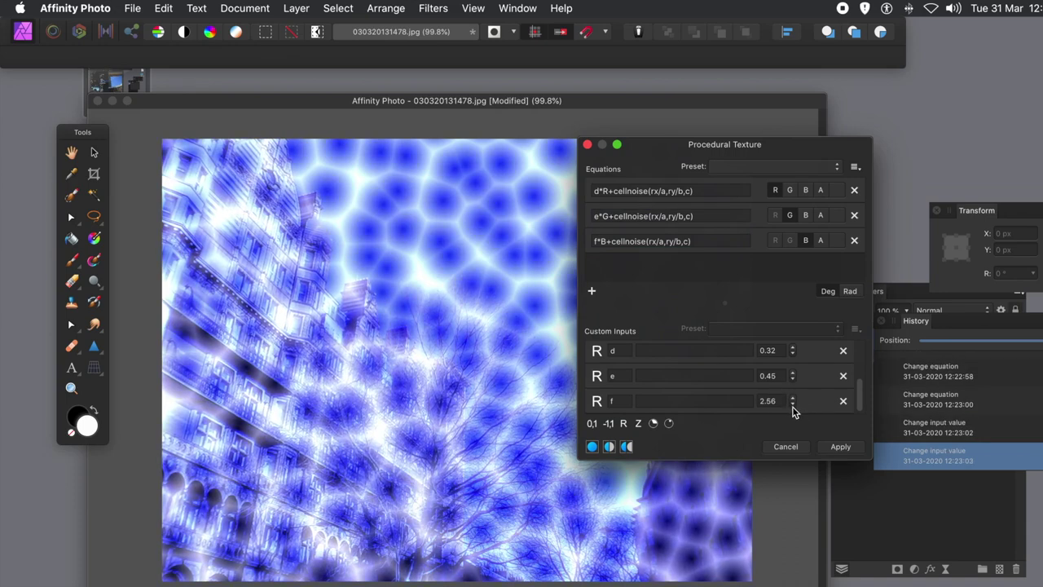
left_click(793, 405)
left_click(793, 405)
left_click(792, 405)
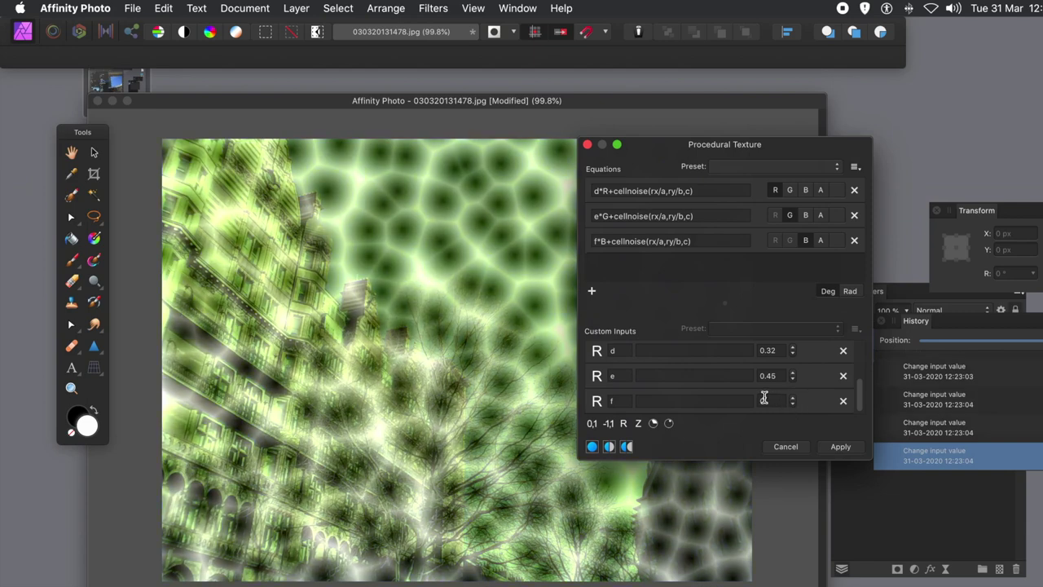
left_click(767, 400)
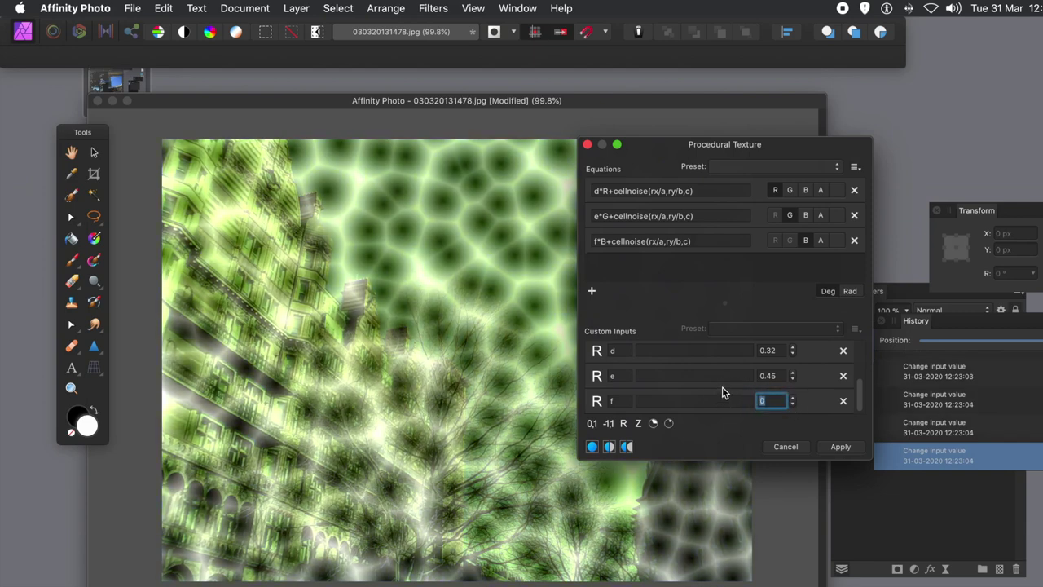
type("-1.3")
key("Return")
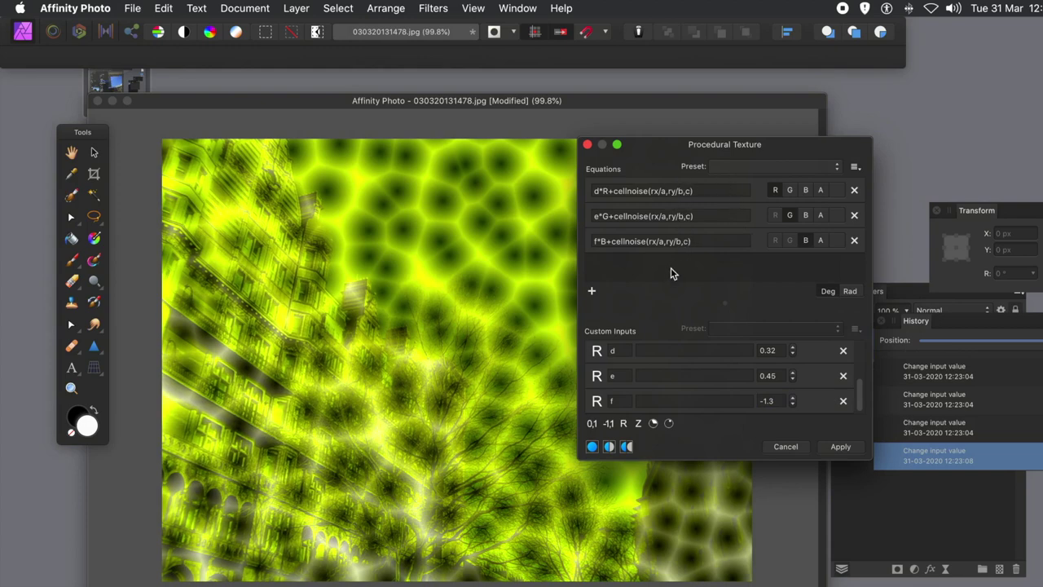
left_click(601, 191)
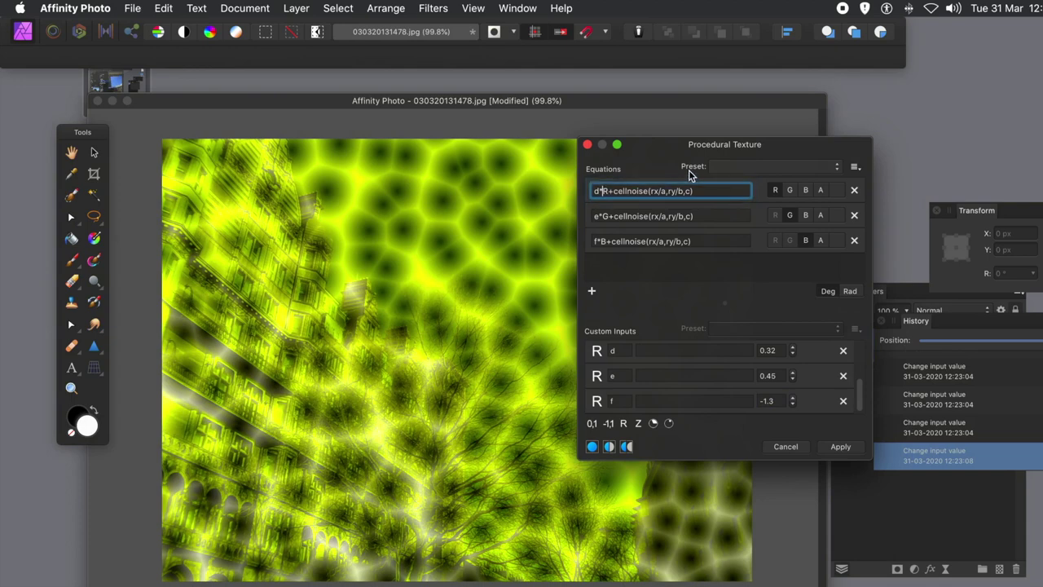
- Open a bracket after d* and add +G after R in the red equation
type("(")
left_click(609, 190)
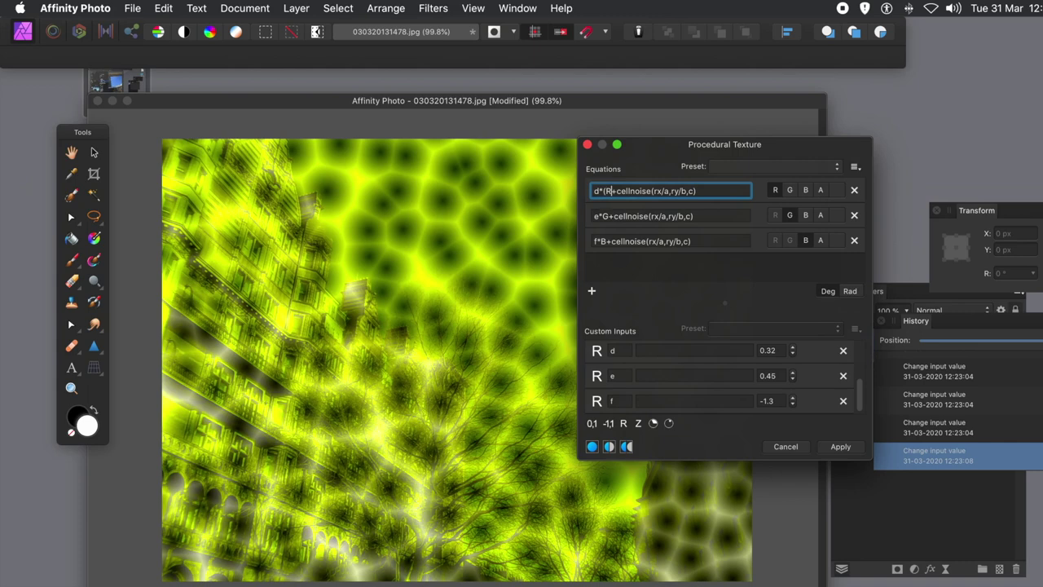
type("+G")
key("Return")
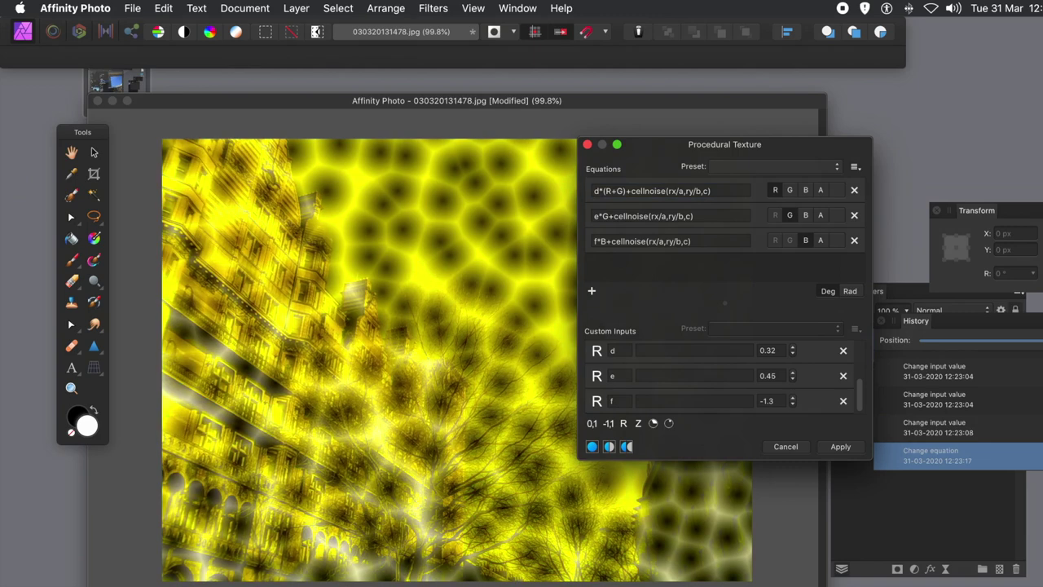
- Replace +G with -G/3, then append )+B/4 to finish the red equation
double_click(613, 191)
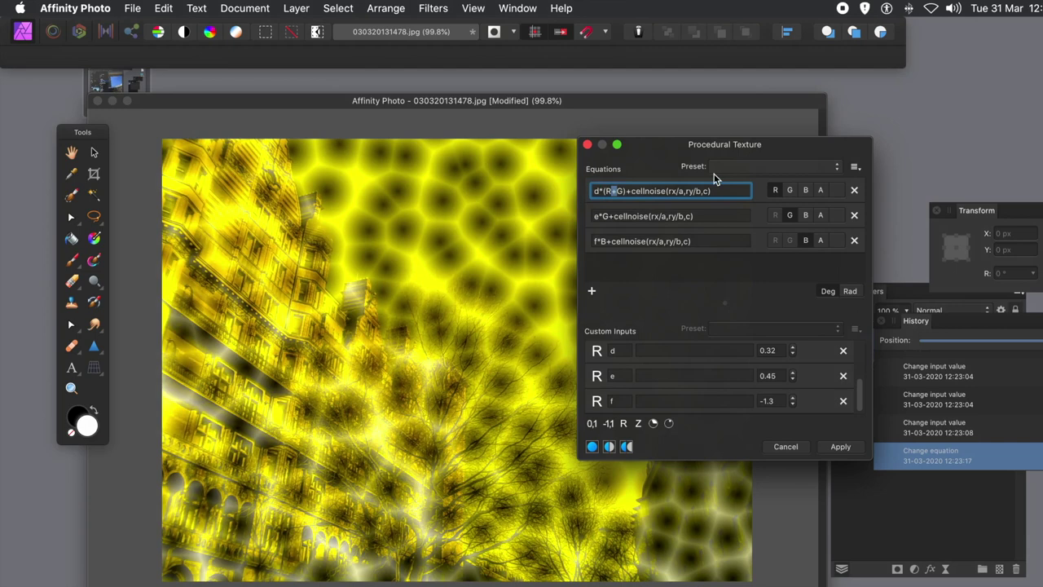
type("-G/3")
key("Return")
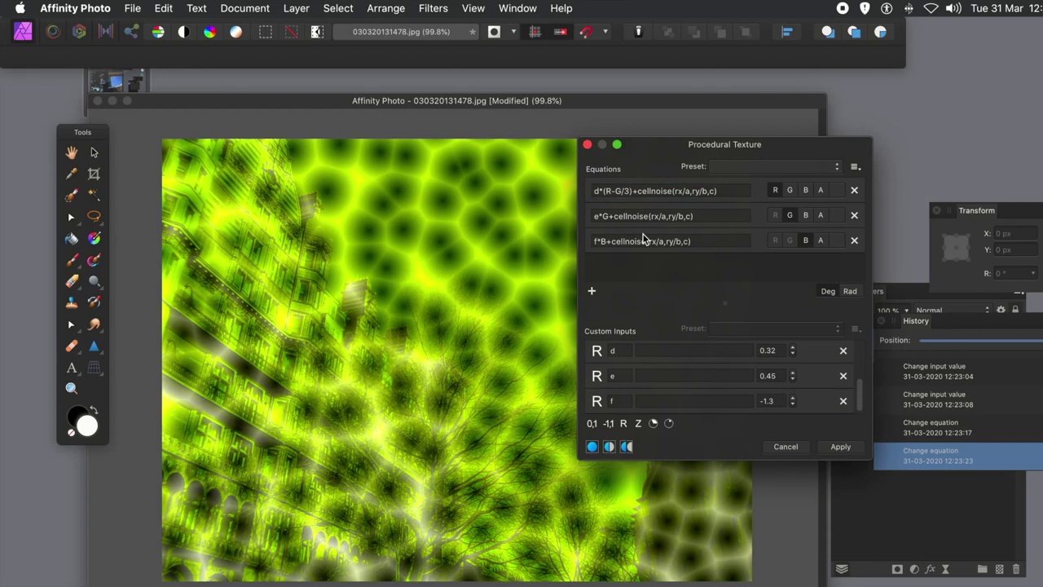
left_click(630, 191)
type(")")
type("+")
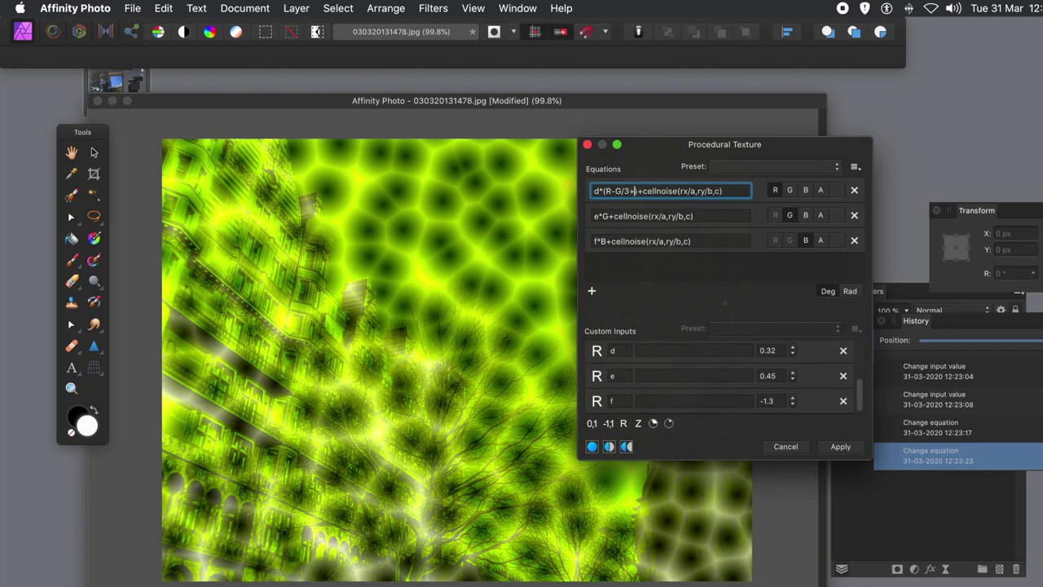
type("B/4")
key("Return")
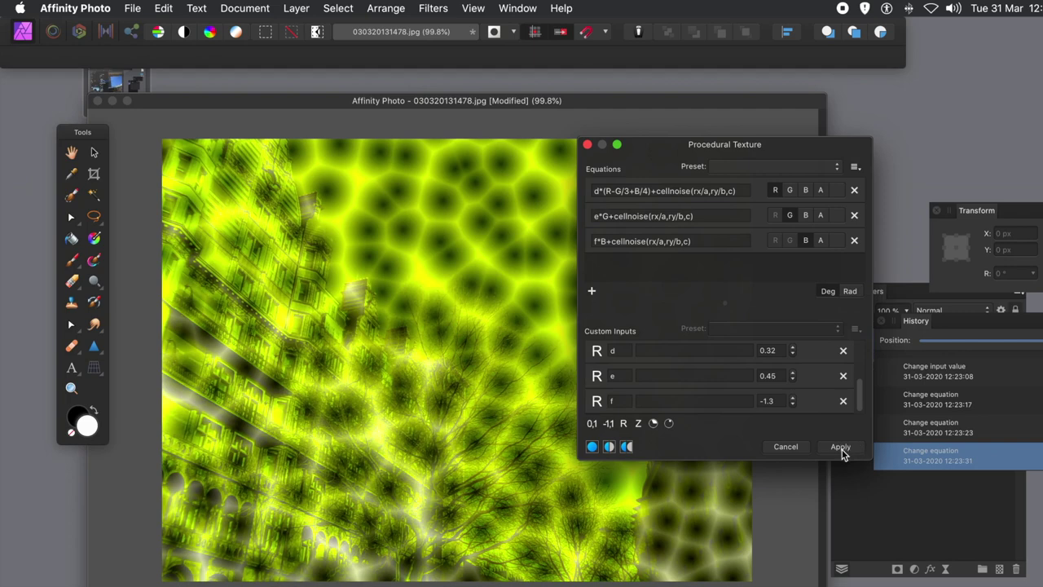
- Raise custom input c to 5 in the Custom Inputs list
left_click(854, 168)
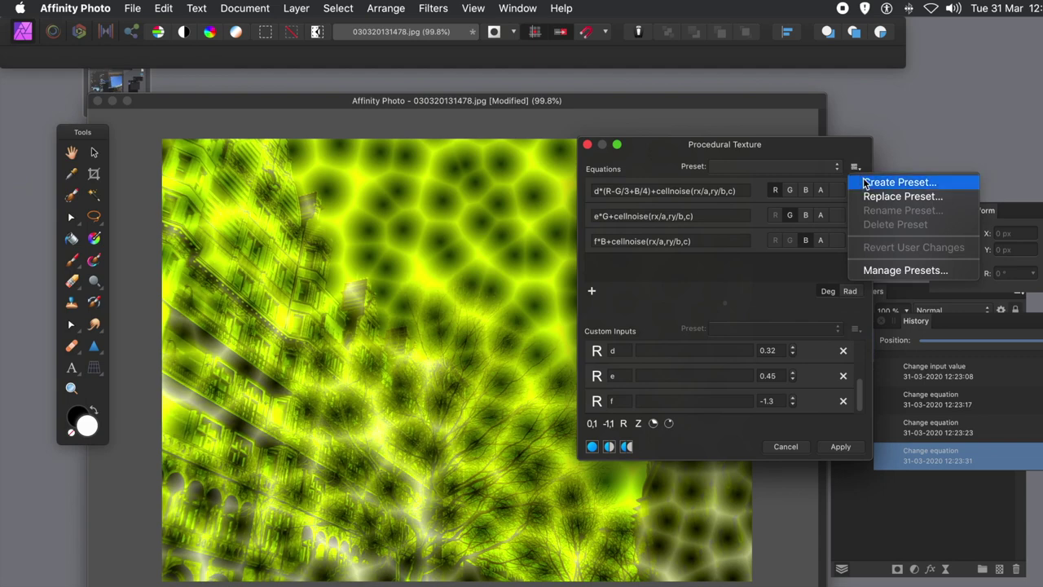
left_click(673, 279)
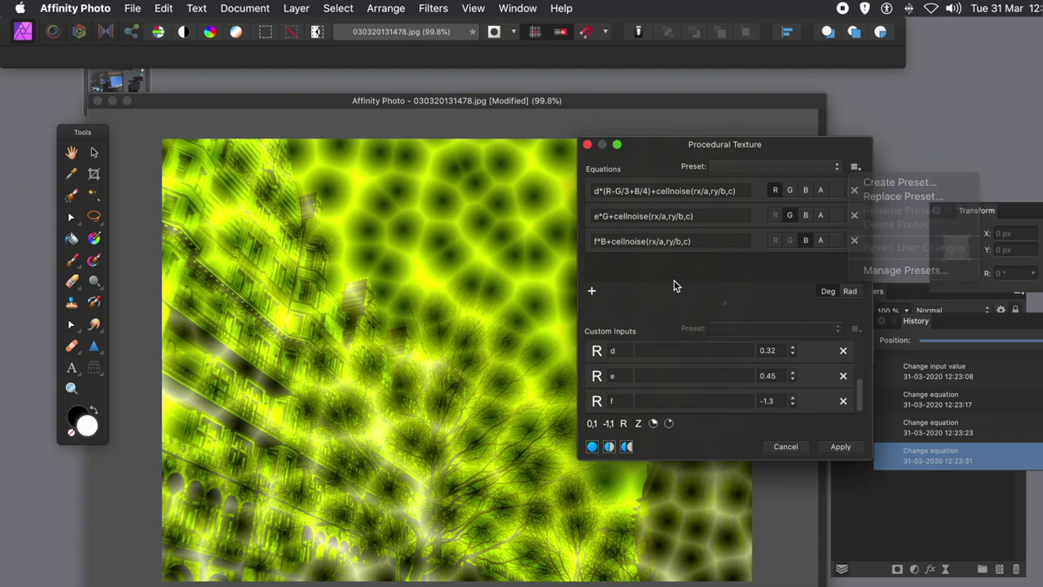
left_click_drag(857, 395, 867, 372)
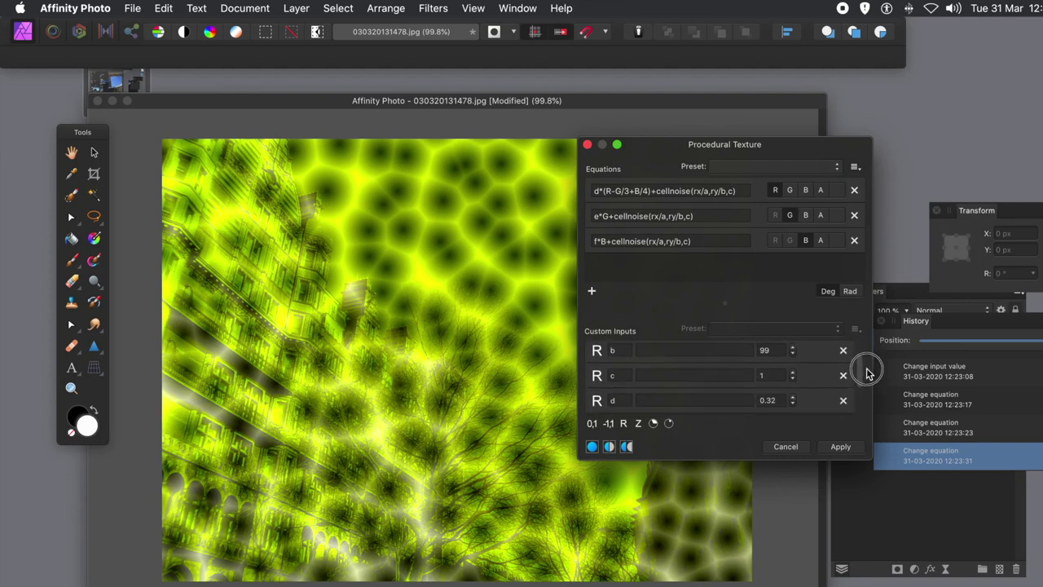
left_click(792, 371)
left_click(793, 370)
left_click(793, 371)
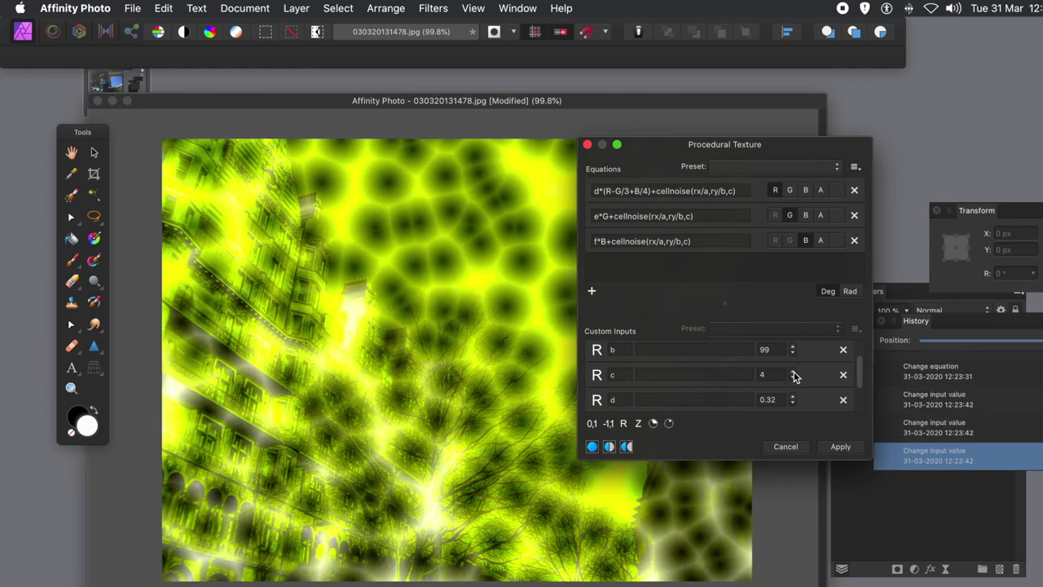
left_click(793, 371)
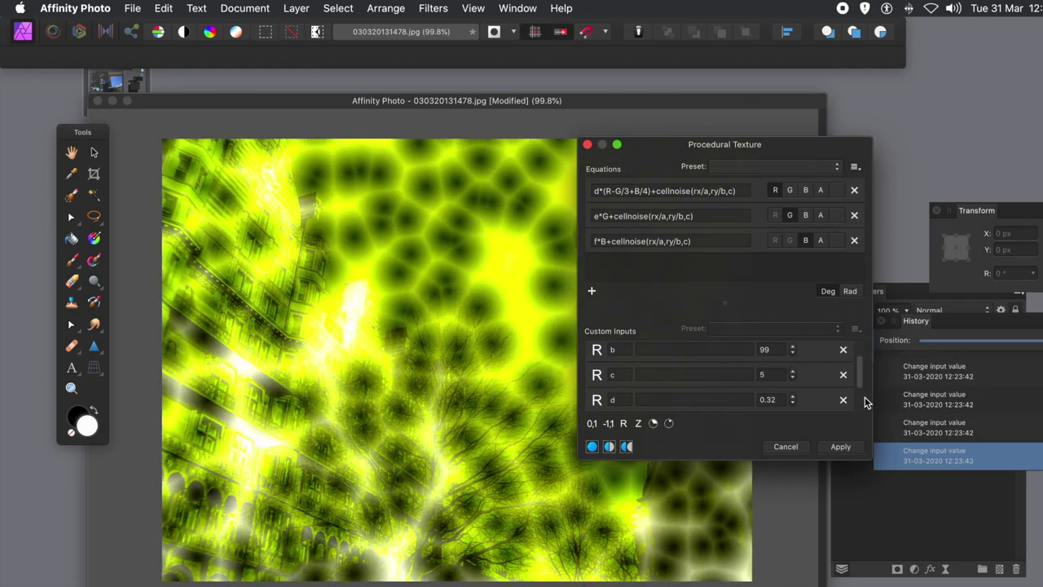
- Lower custom input d to 0 and apply the procedural texture
scroll(863, 388, "down", 1)
scroll(862, 388, "down", 1)
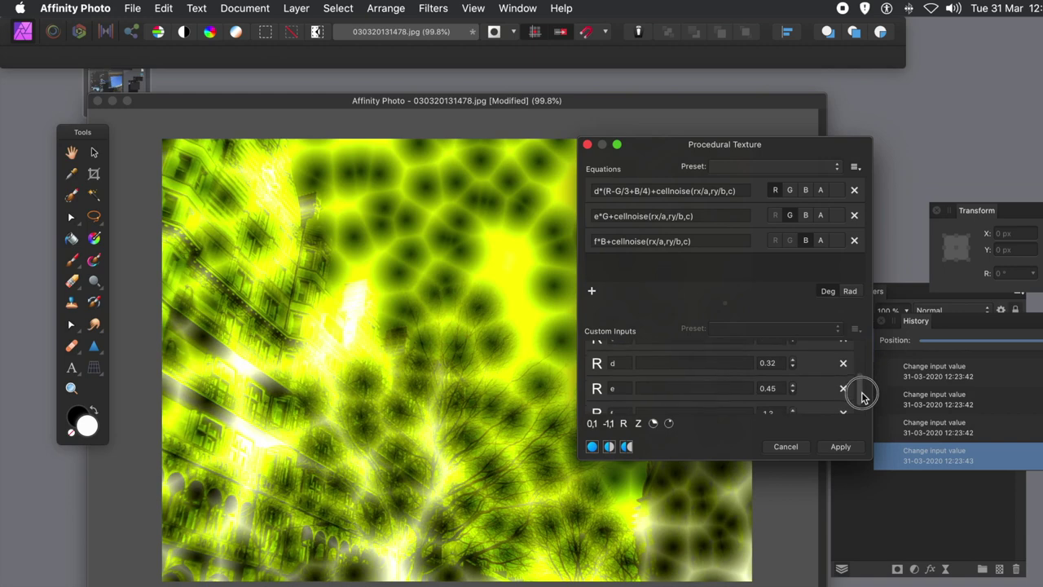
left_click(793, 364)
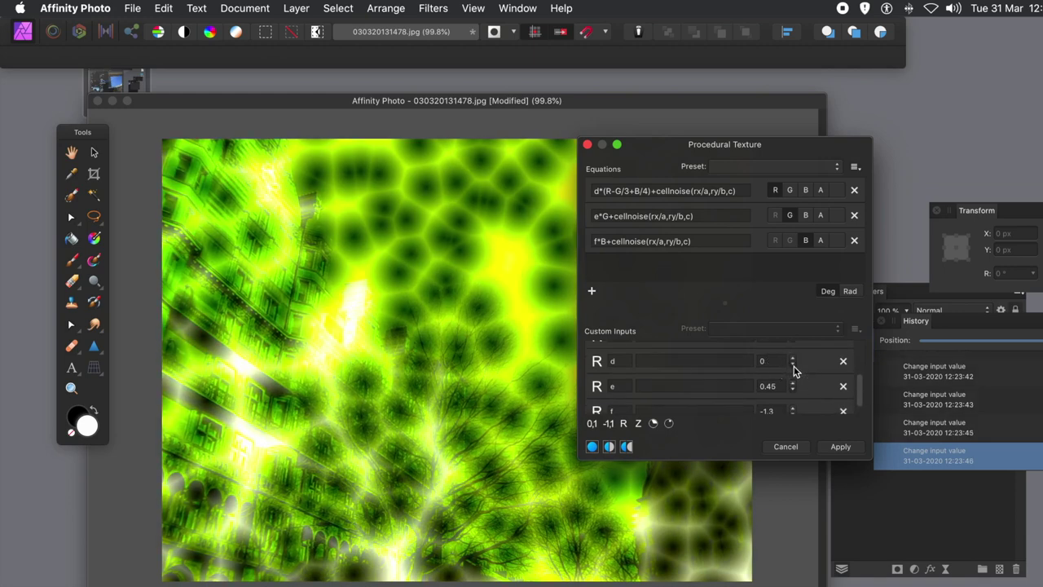
left_click(842, 448)
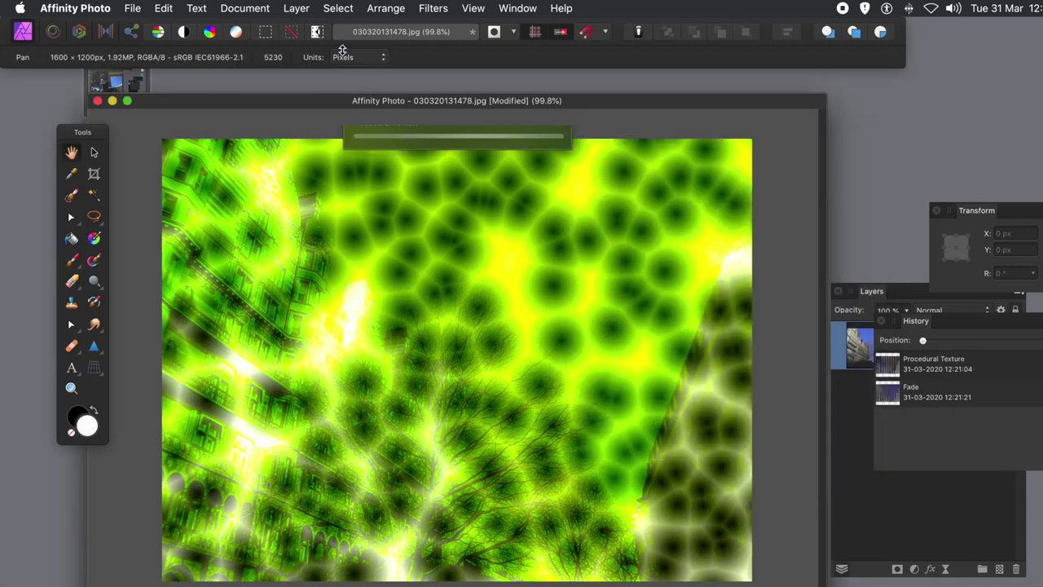
- Fade the procedural texture using the Difference blend mode at 27%
left_click(289, 9)
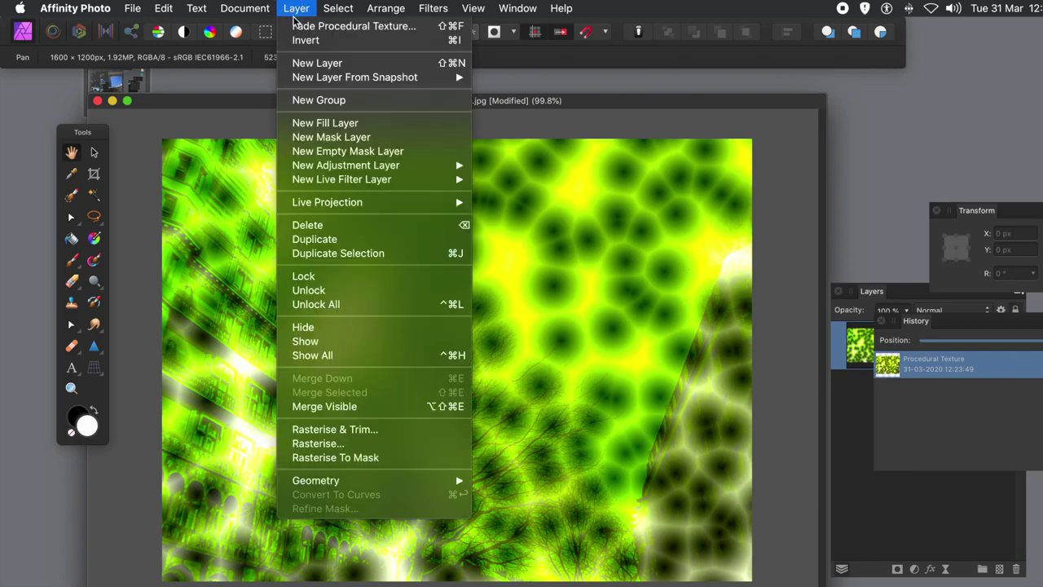
left_click(299, 29)
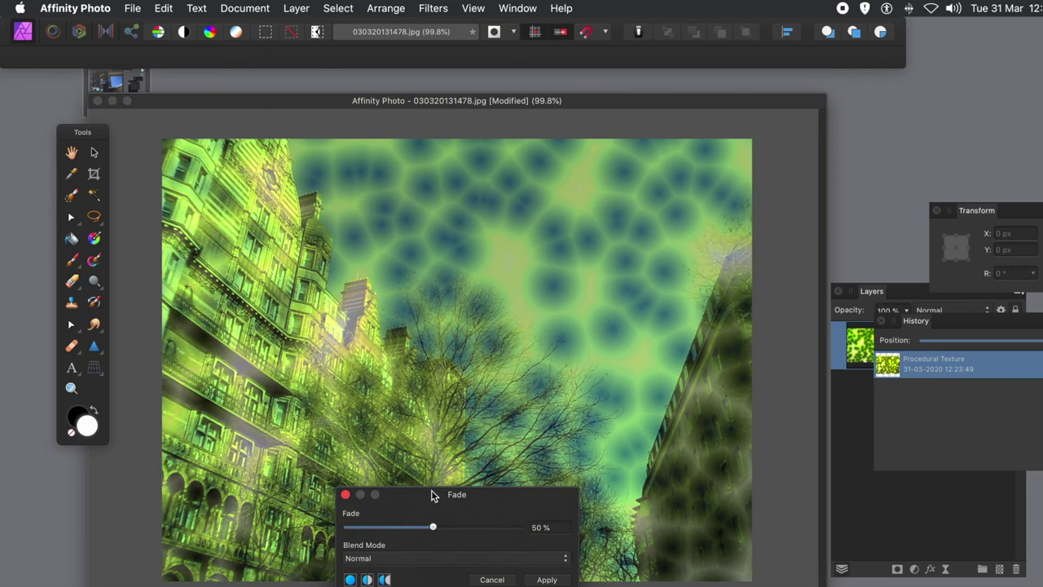
left_click_drag(433, 496, 628, 281)
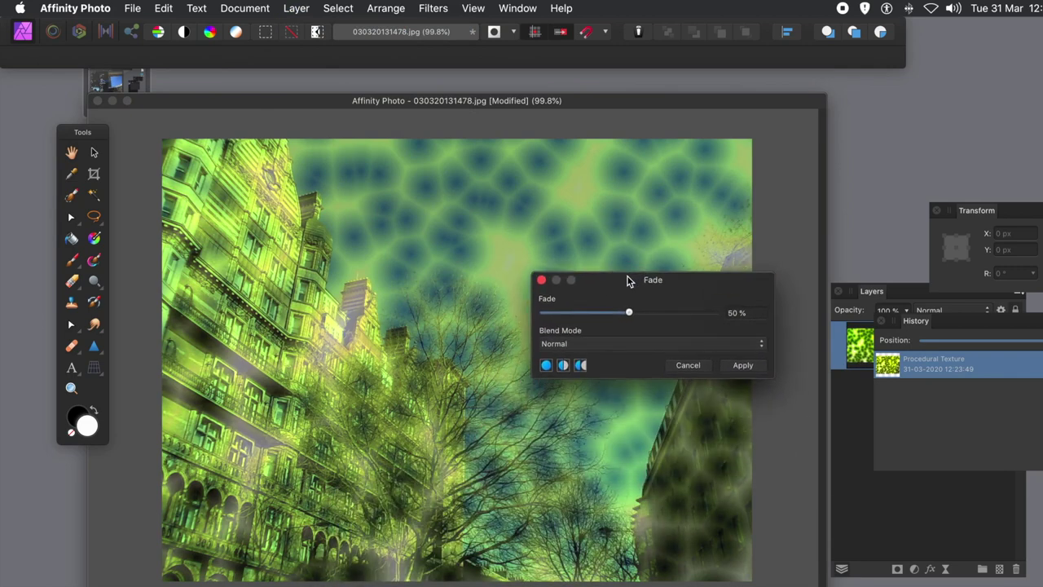
left_click(607, 352)
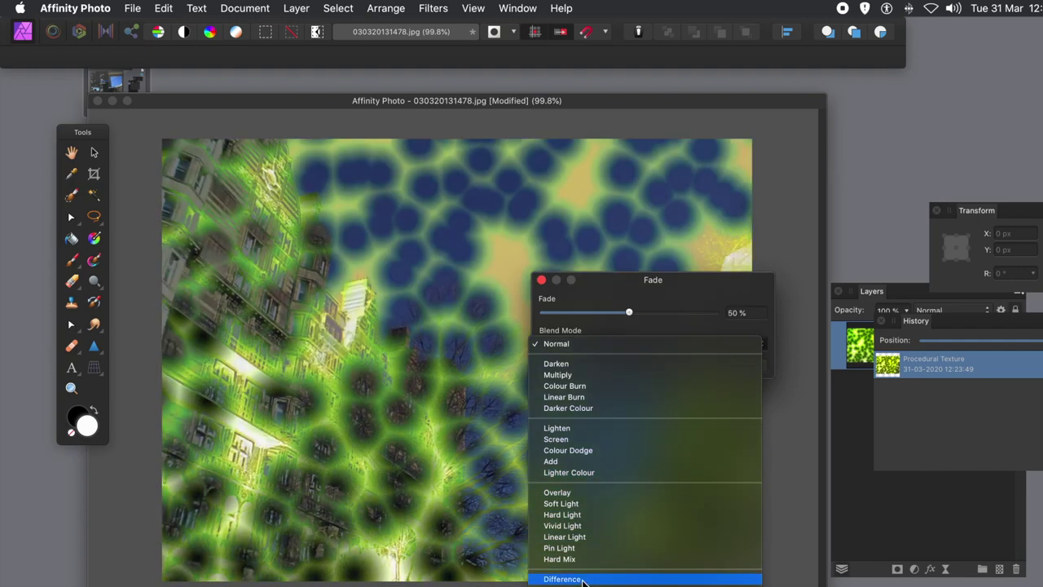
left_click(583, 580)
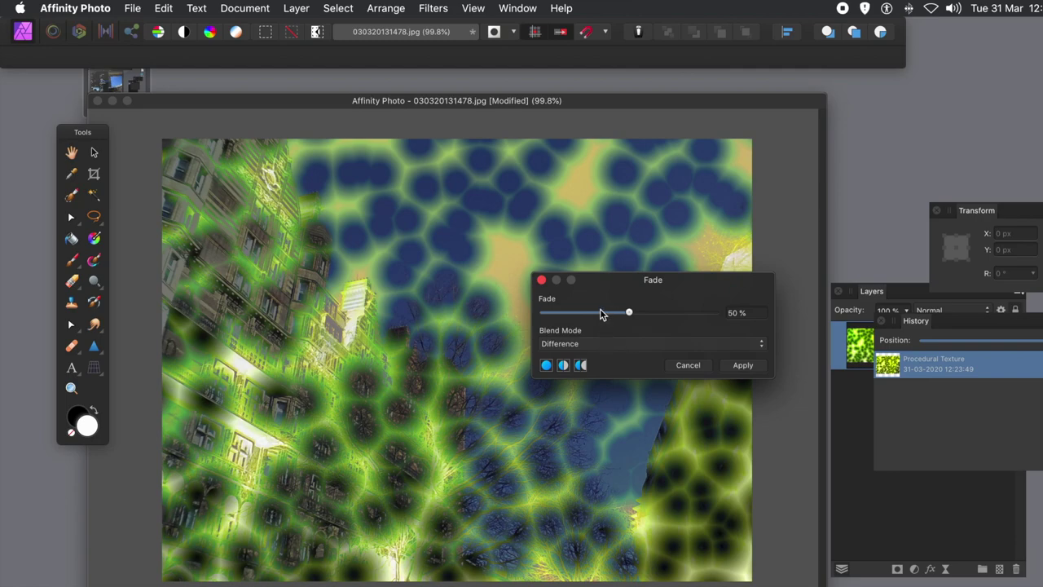
mouse_move(605, 317)
left_mouse_down()
mouse_move(564, 320)
mouse_move(715, 310)
mouse_move(591, 321)
left_mouse_up()
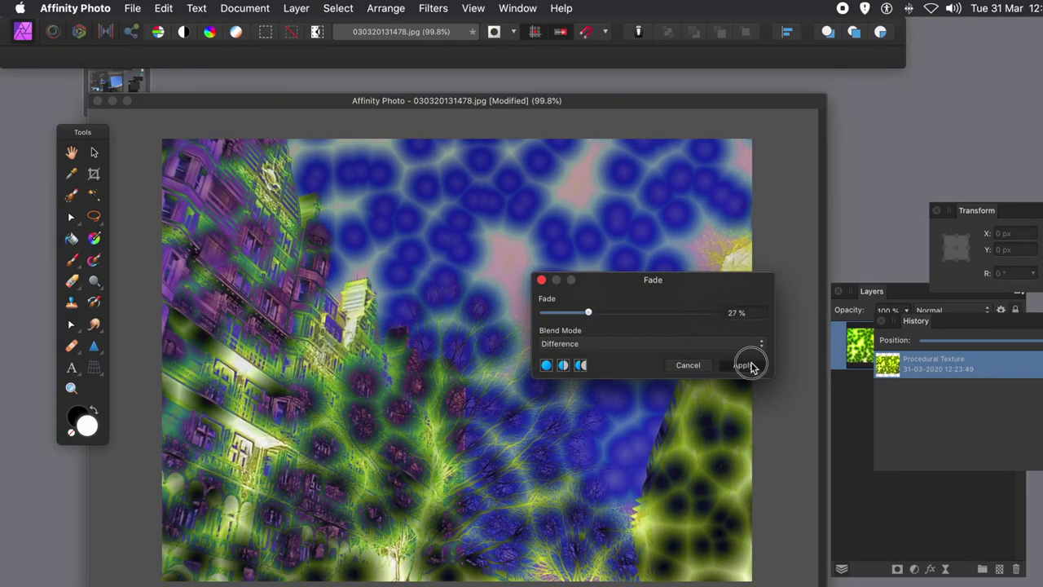
key("Return")
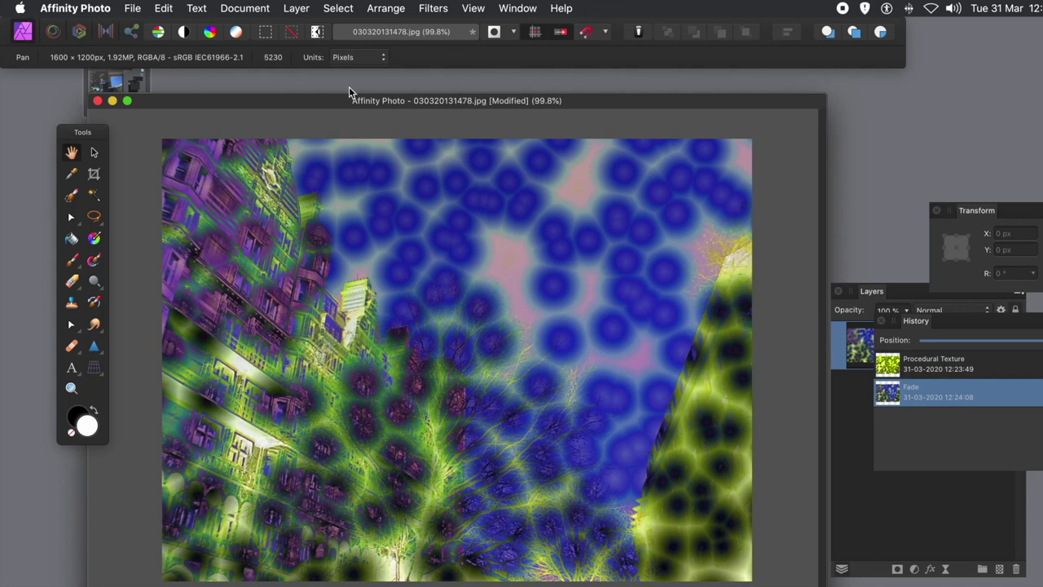
left_click(297, 10)
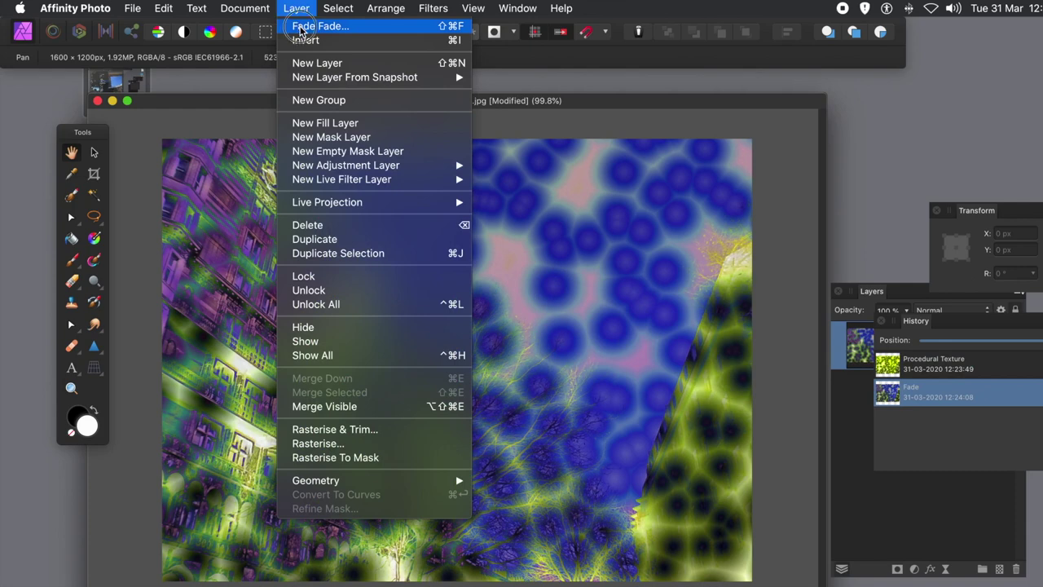
- Apply a second Fade using the Lighten blend mode at 62%
left_click(299, 27)
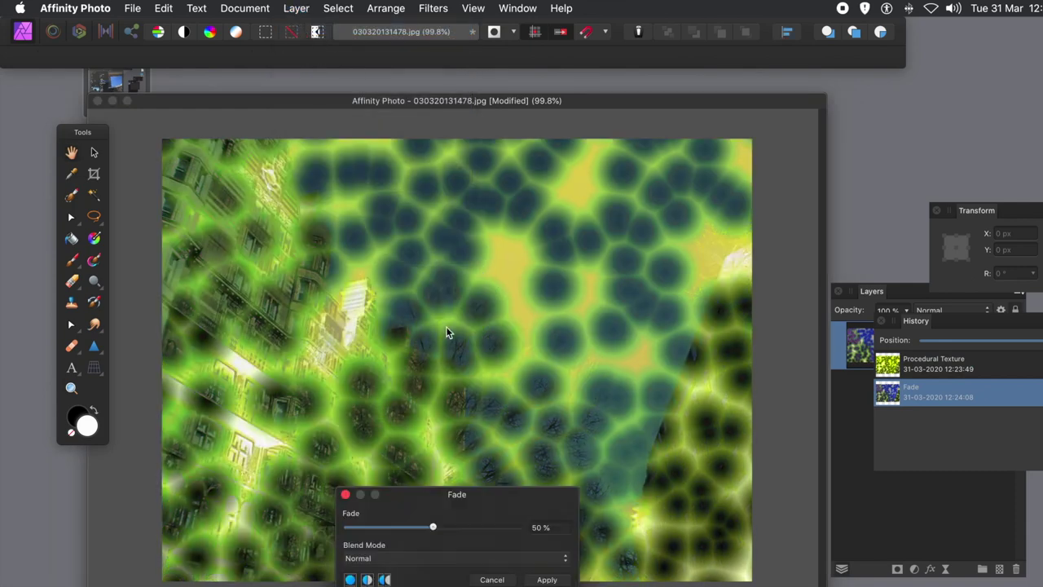
left_click(432, 558)
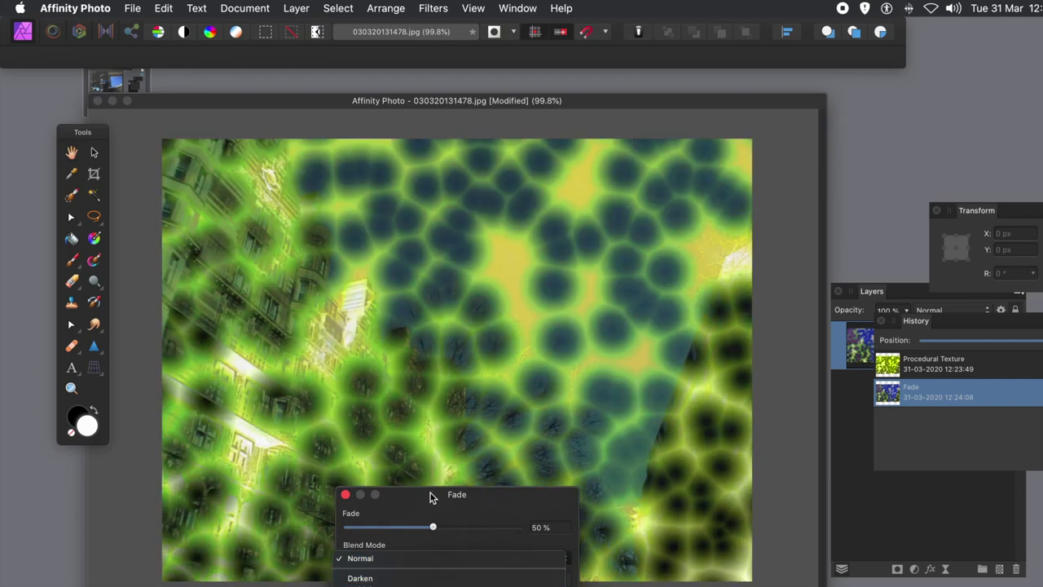
left_click_drag(432, 497, 601, 262)
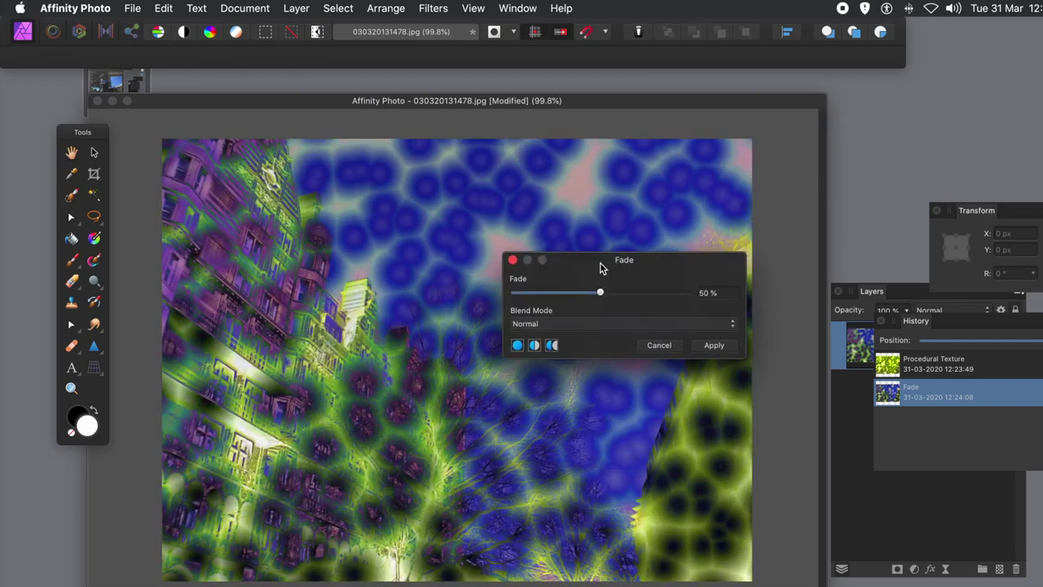
left_click(607, 323)
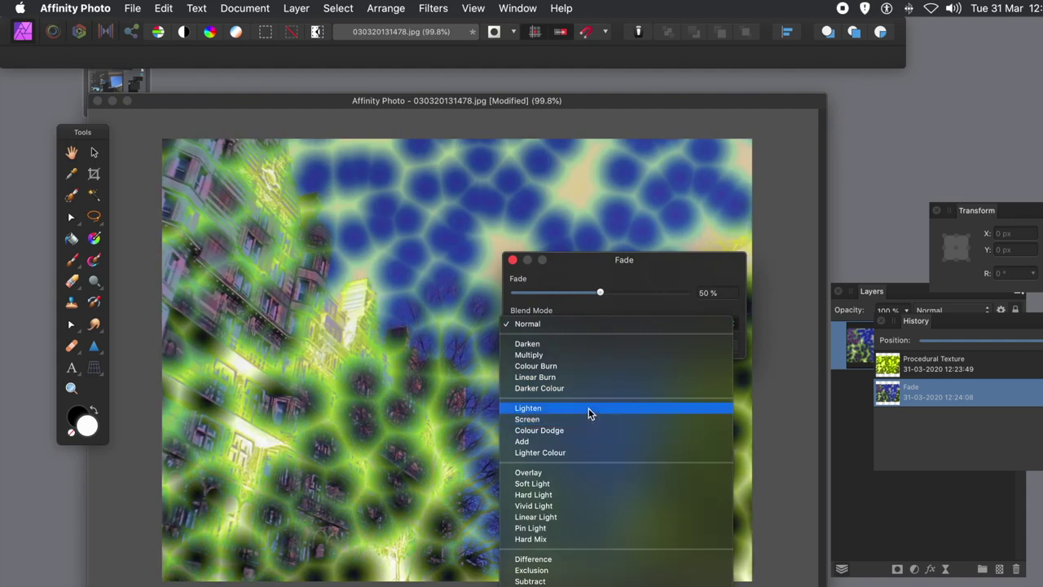
left_click(589, 407)
left_click_drag(582, 291, 619, 298)
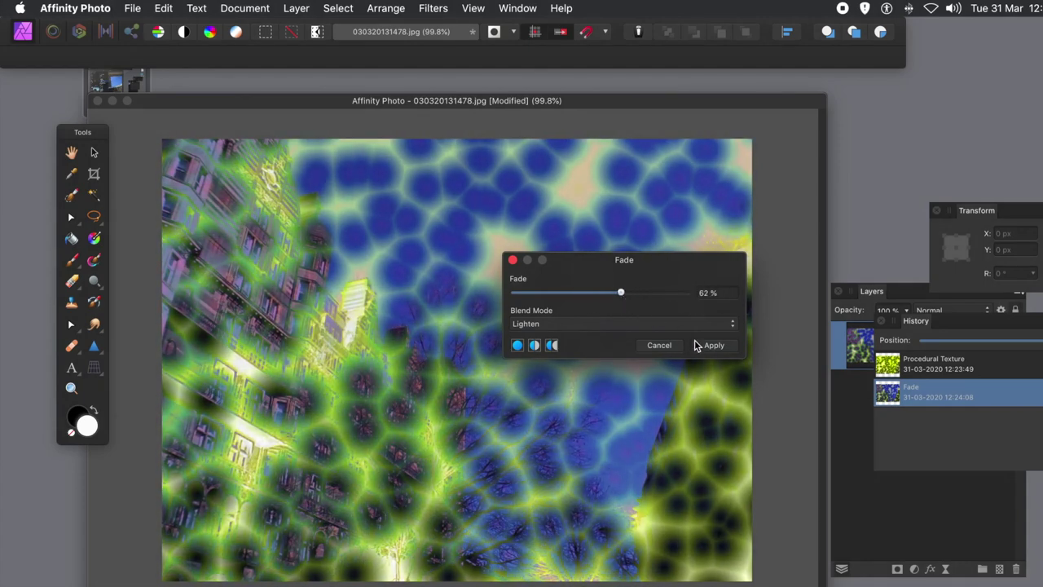
left_click(721, 347)
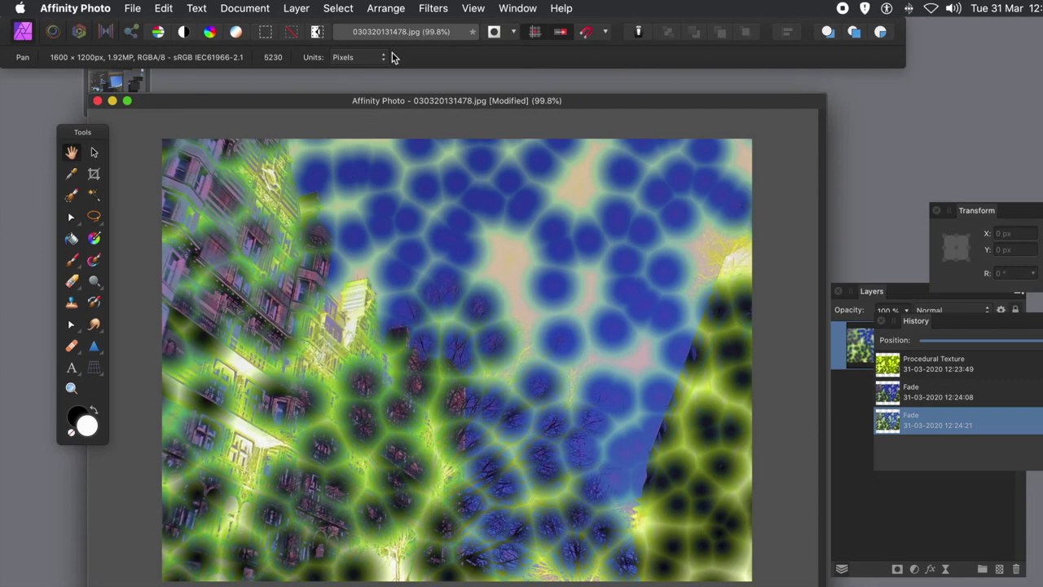
left_click(430, 10)
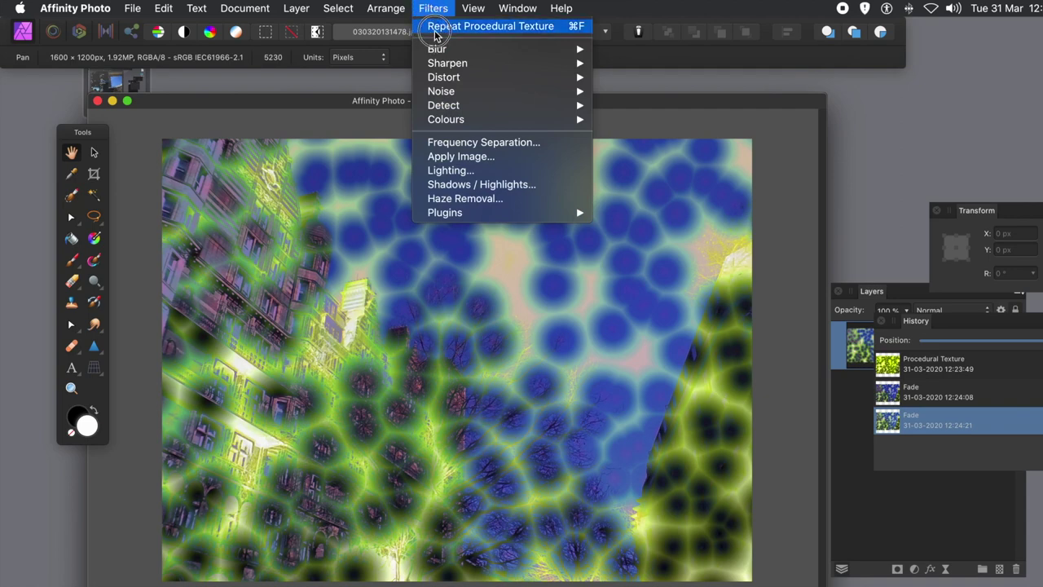
mouse_move(464, 123)
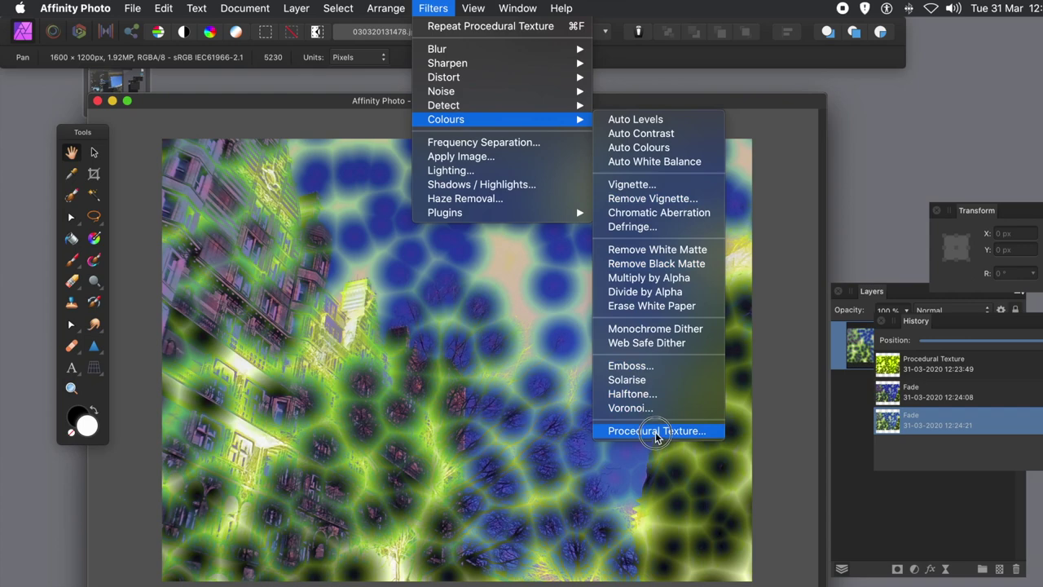
left_click(390, 436)
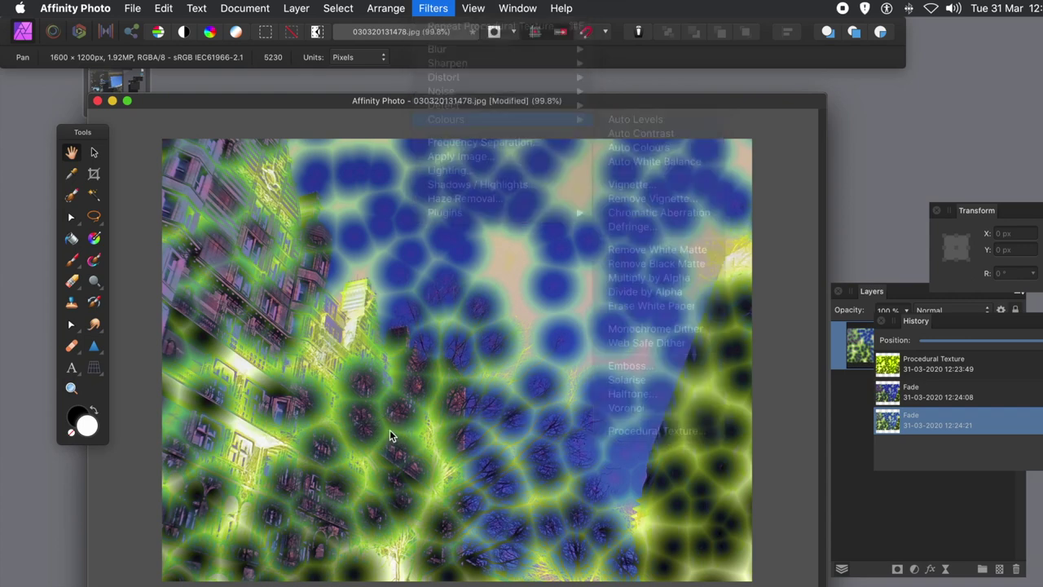